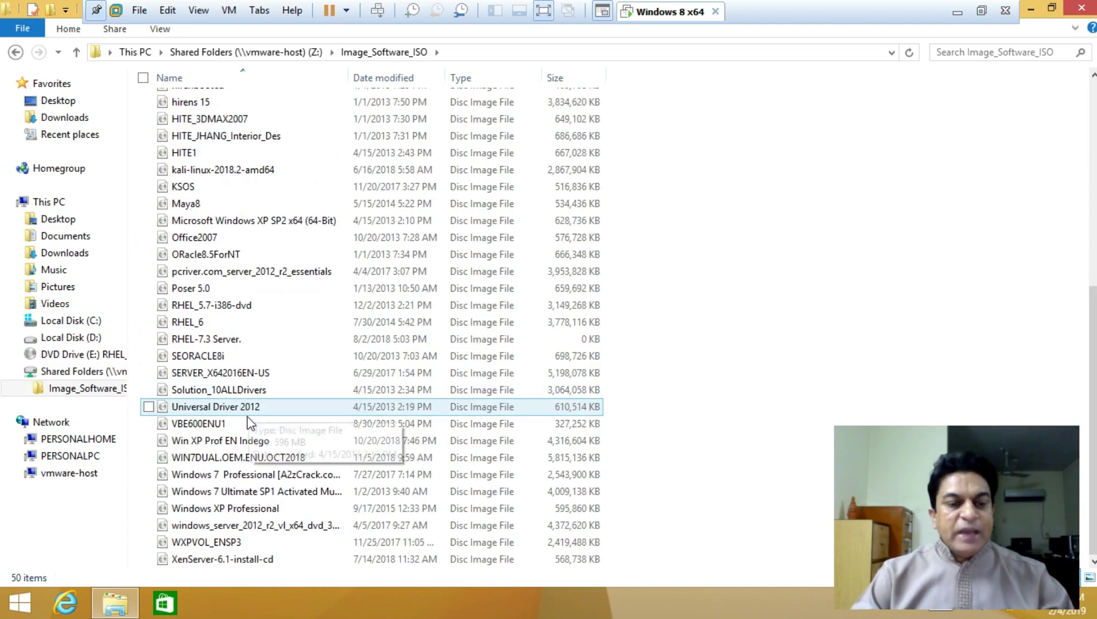
Eject the RHEL_6.4 i386 disc from DVD Drive (E:) in This PC
scroll(224, 367, down, 7)
scroll(226, 344, up, 8)
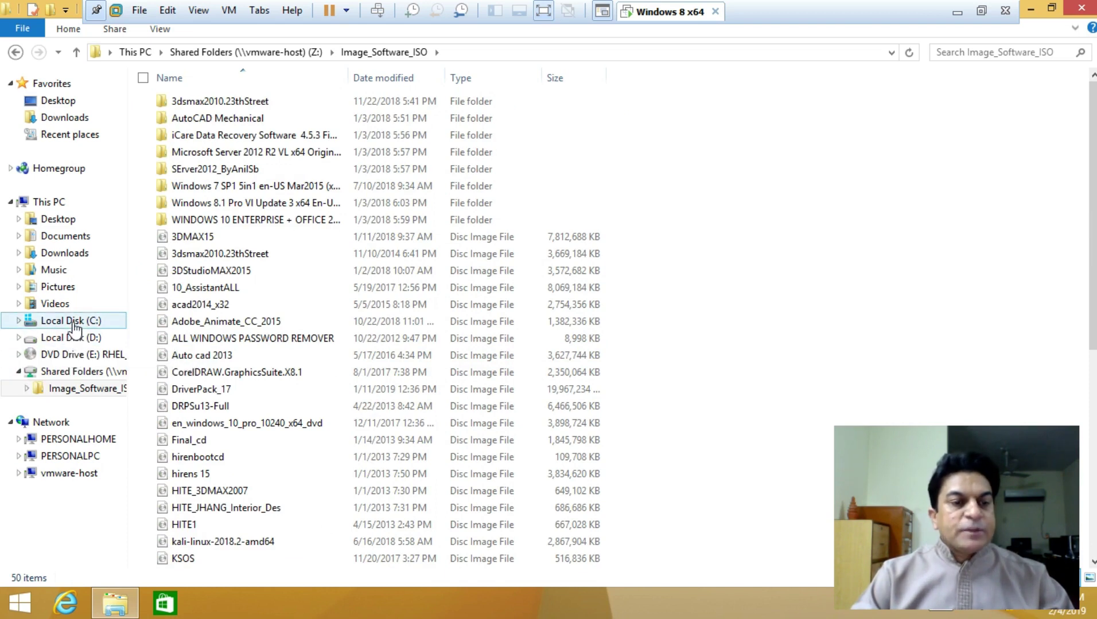
click(52, 202)
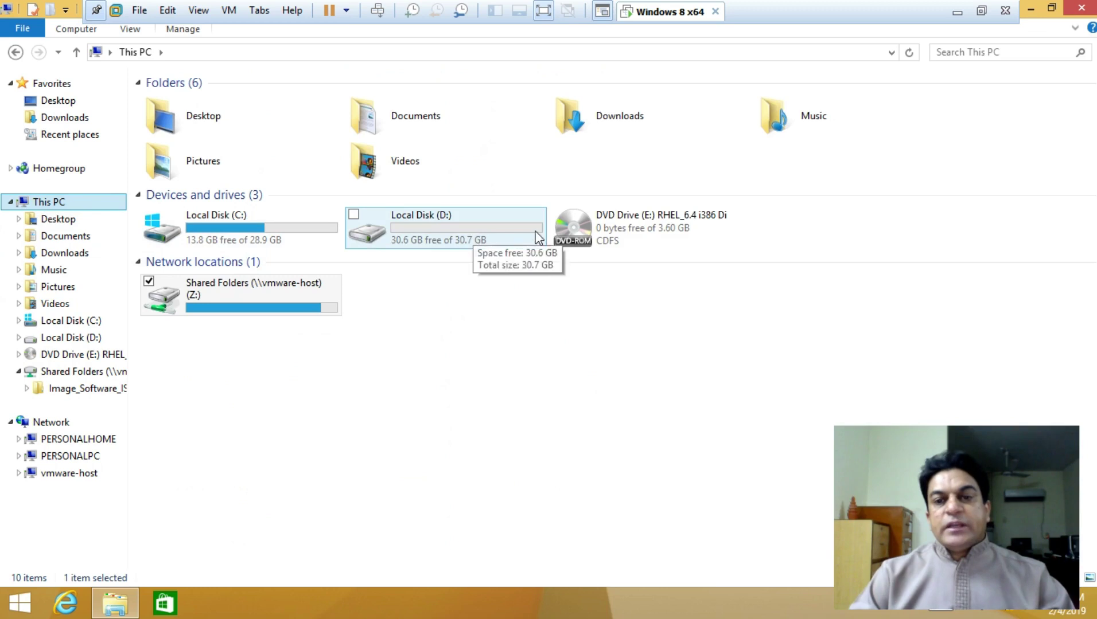
right_click(605, 220)
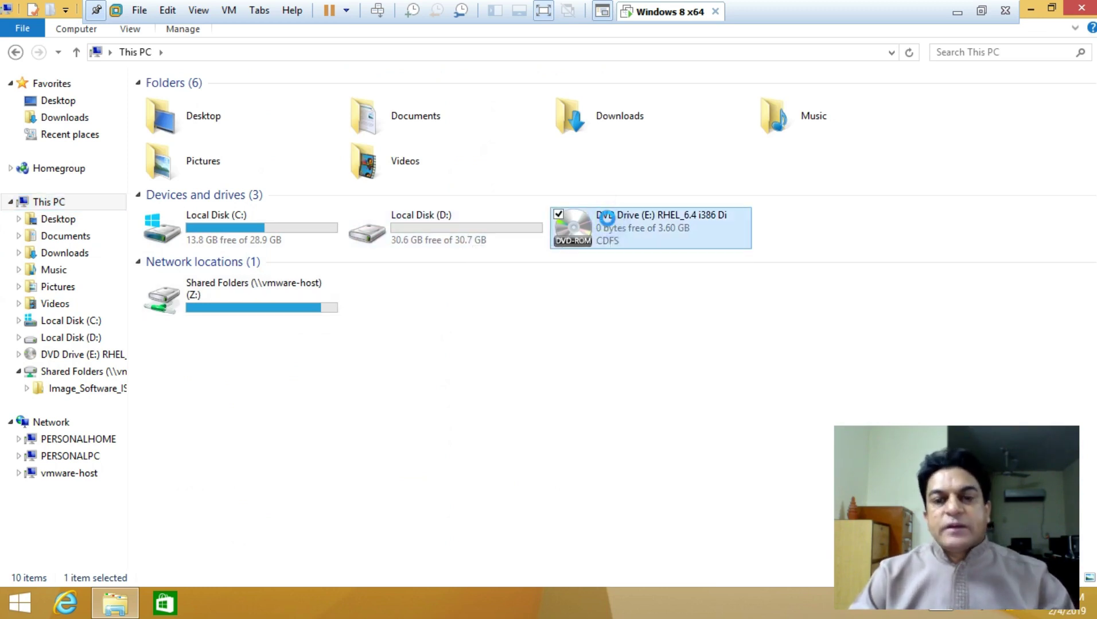
click(517, 328)
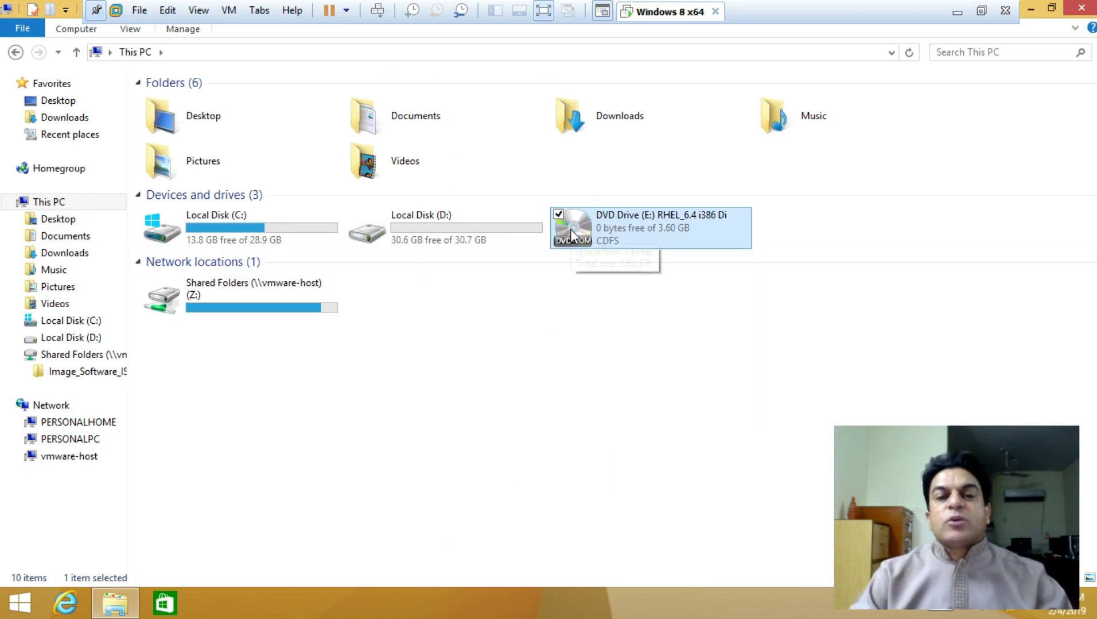
click(485, 373)
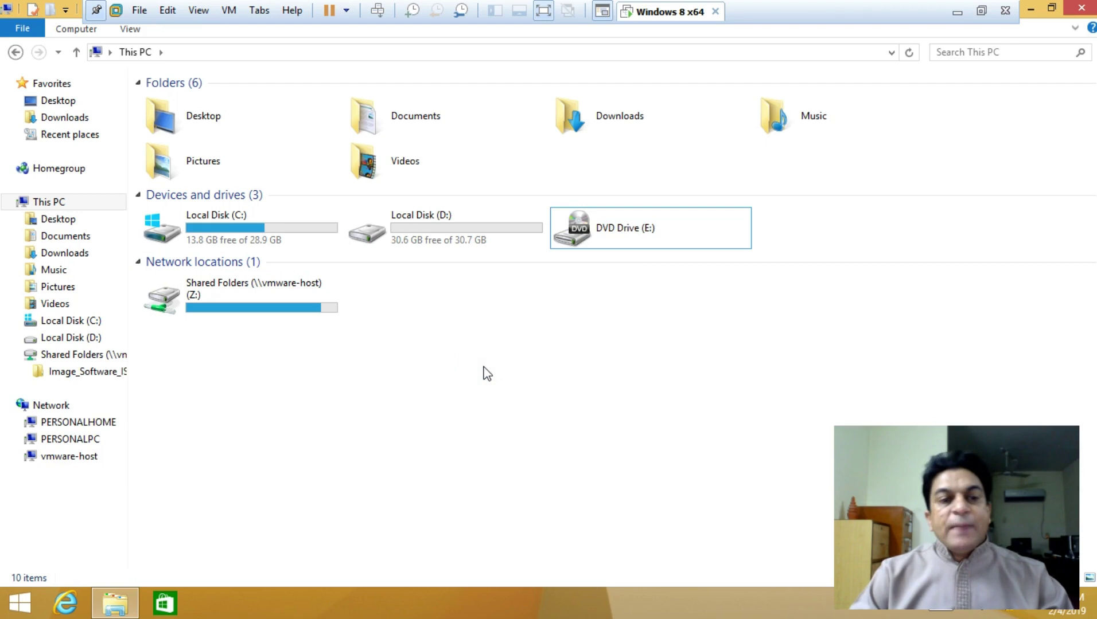
Browse to Z:\Full_Softwares_Collections\WinRAR to reveal its Setup file
double_click(268, 292)
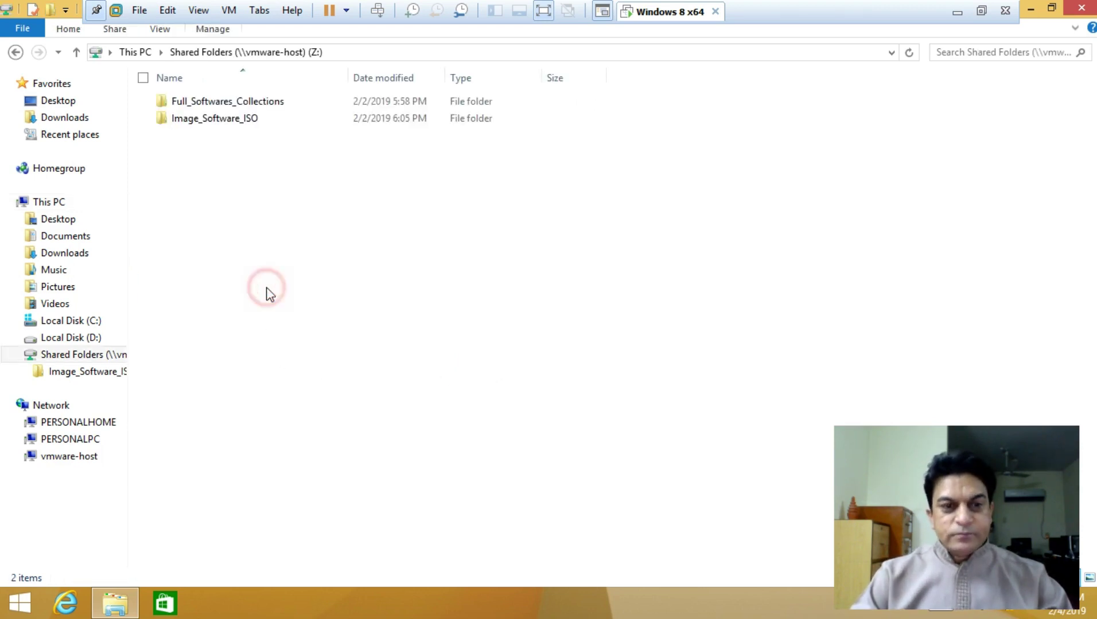
double_click(244, 104)
scroll(274, 473, down, 15)
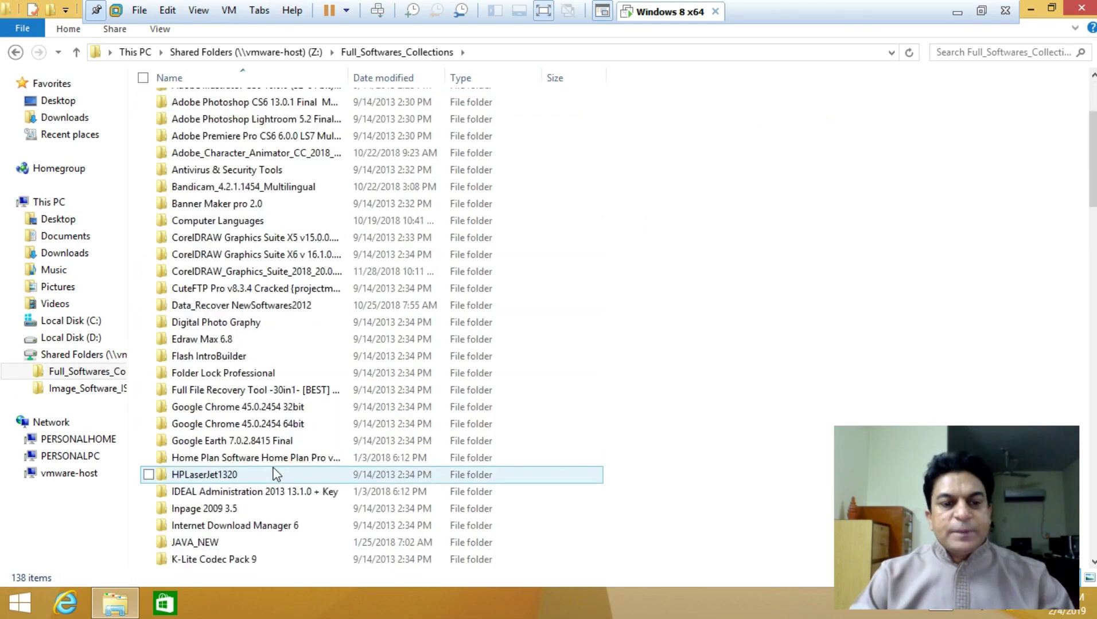
scroll(274, 473, down, 1)
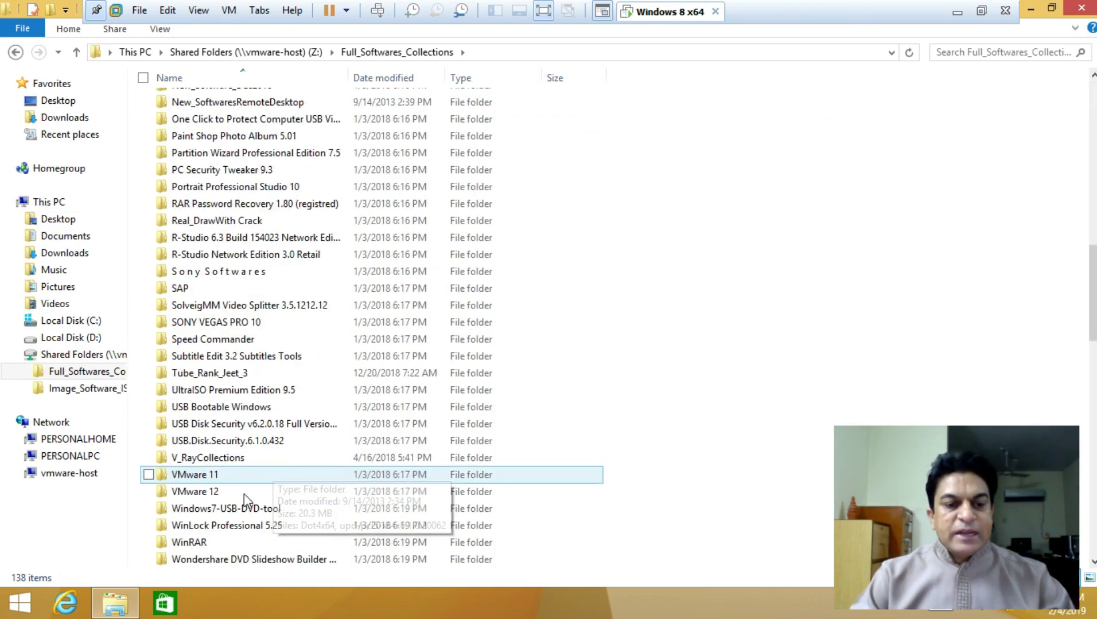
scroll(244, 498, down, 2)
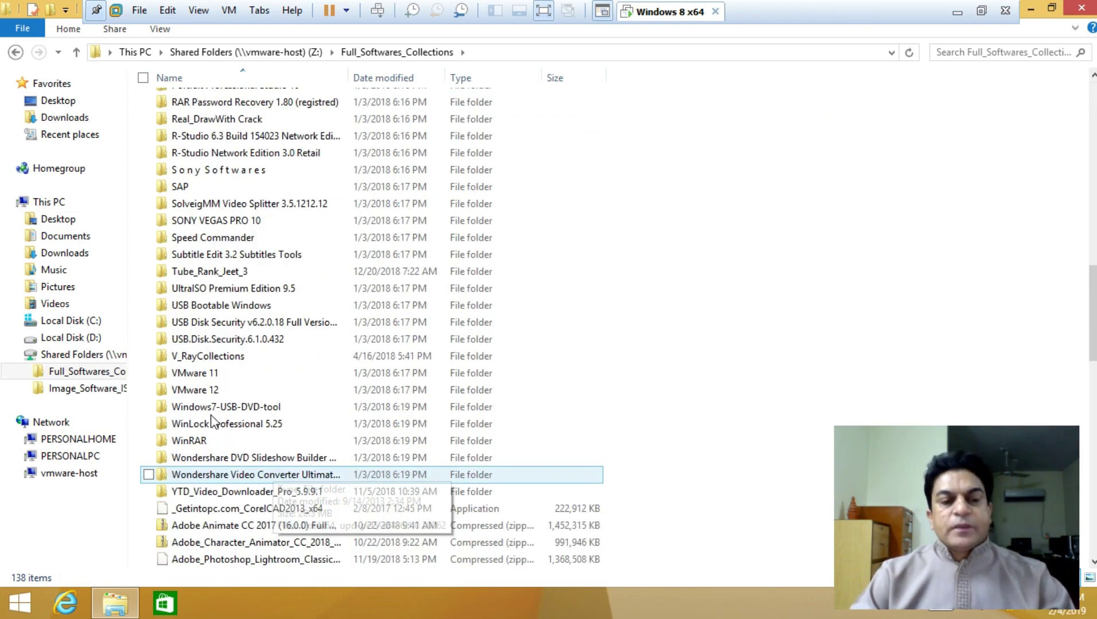
scroll(206, 444, down, 9)
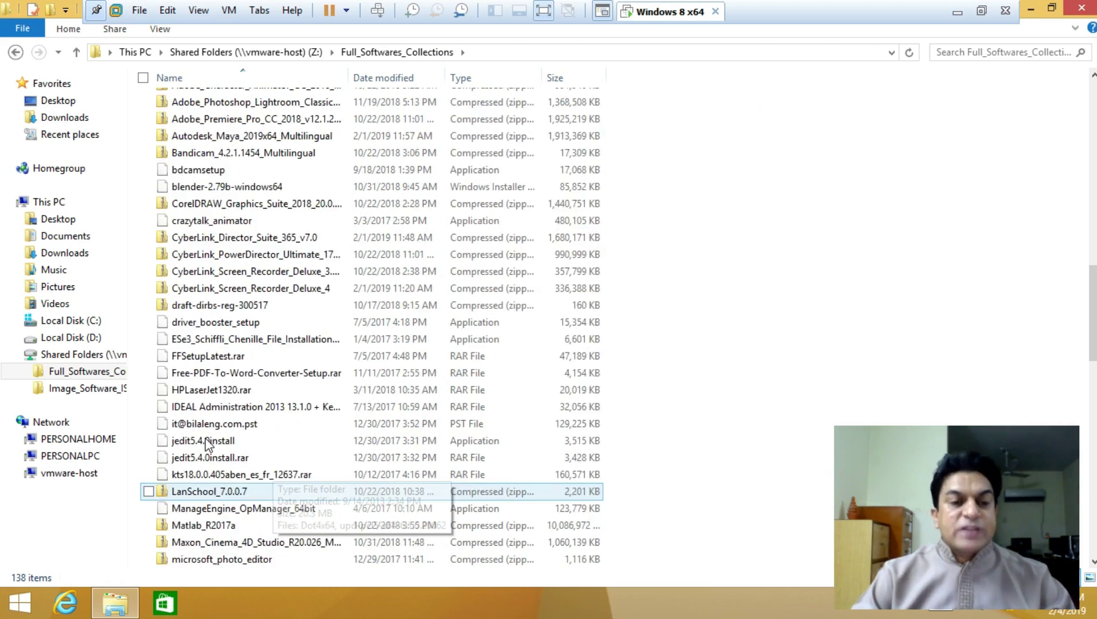
scroll(215, 351, up, 5)
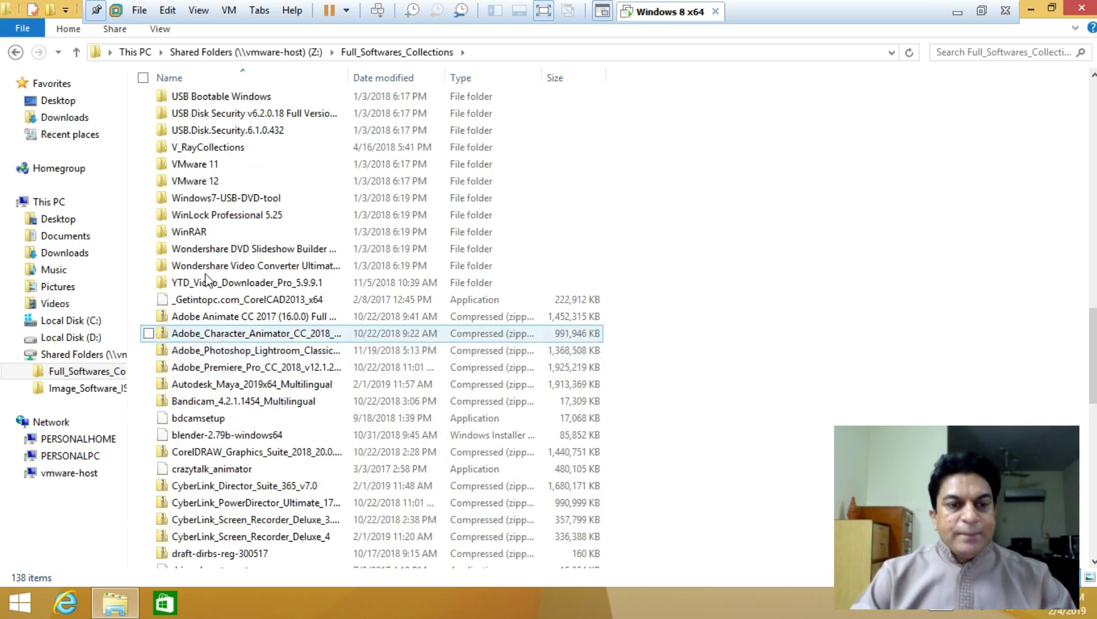
click(199, 233)
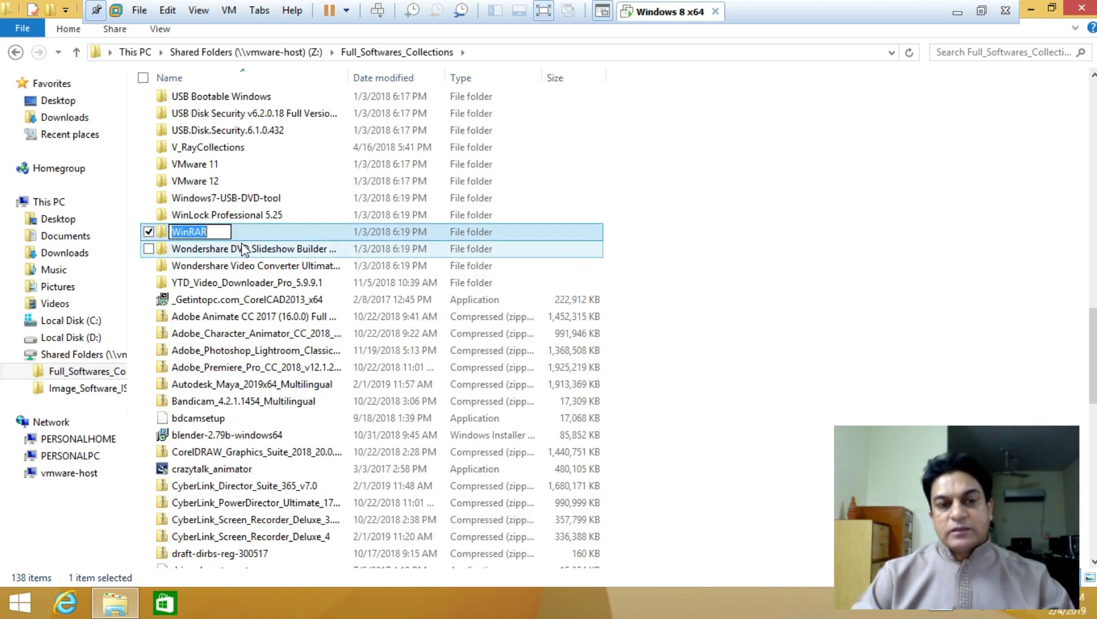
click(164, 235)
double_click(164, 235)
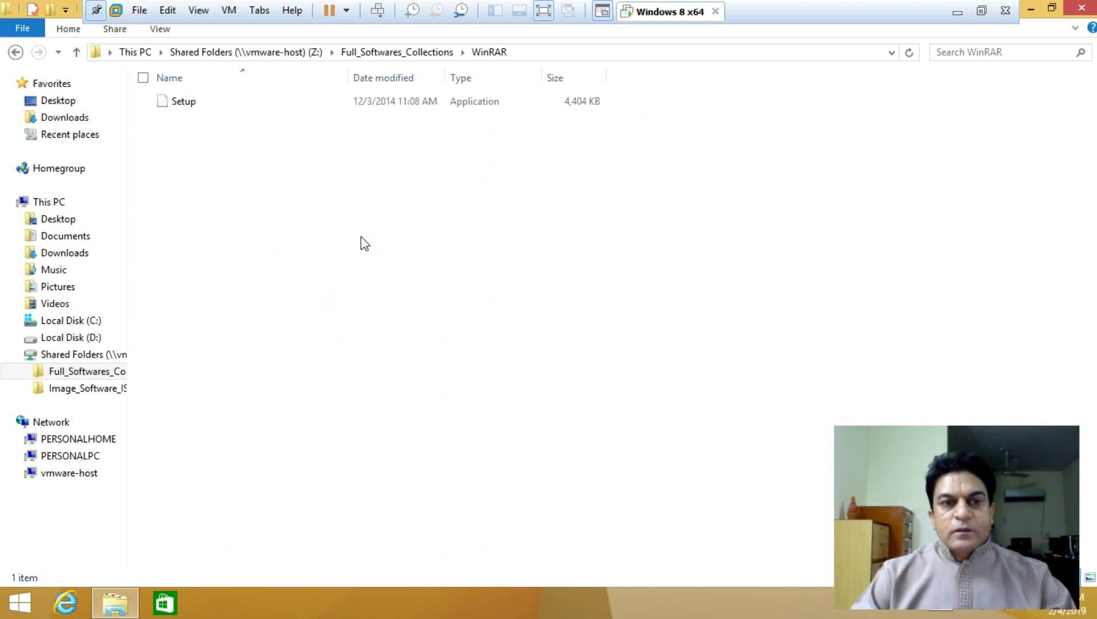
Run WinRAR Setup, approve UAC, and install WinRAR 3.93 to the default folder
double_click(182, 106)
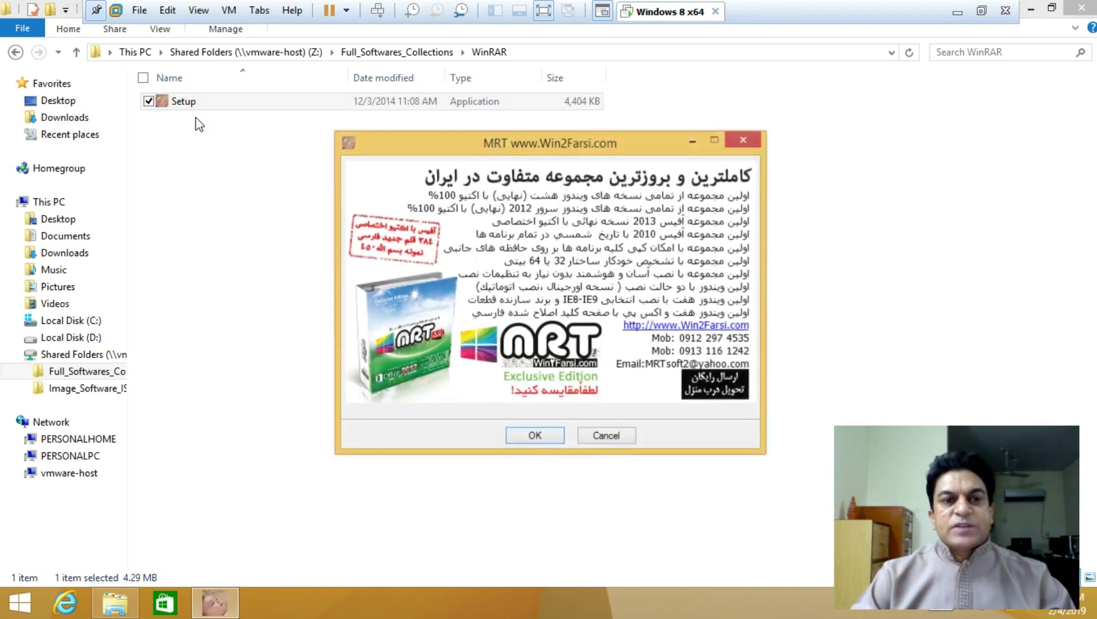
click(554, 434)
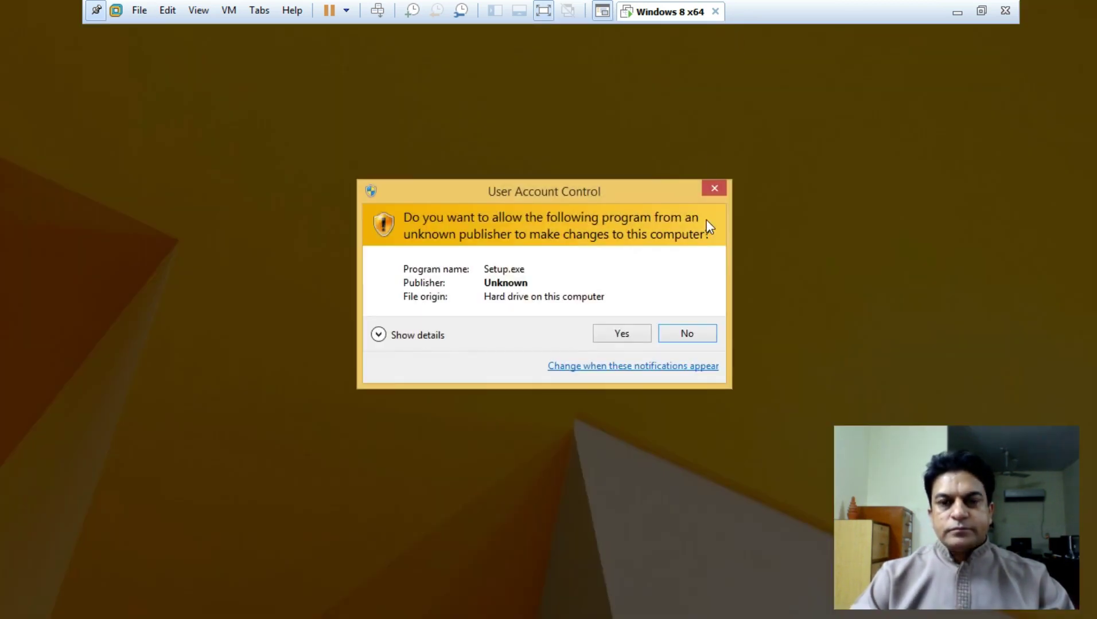
click(634, 335)
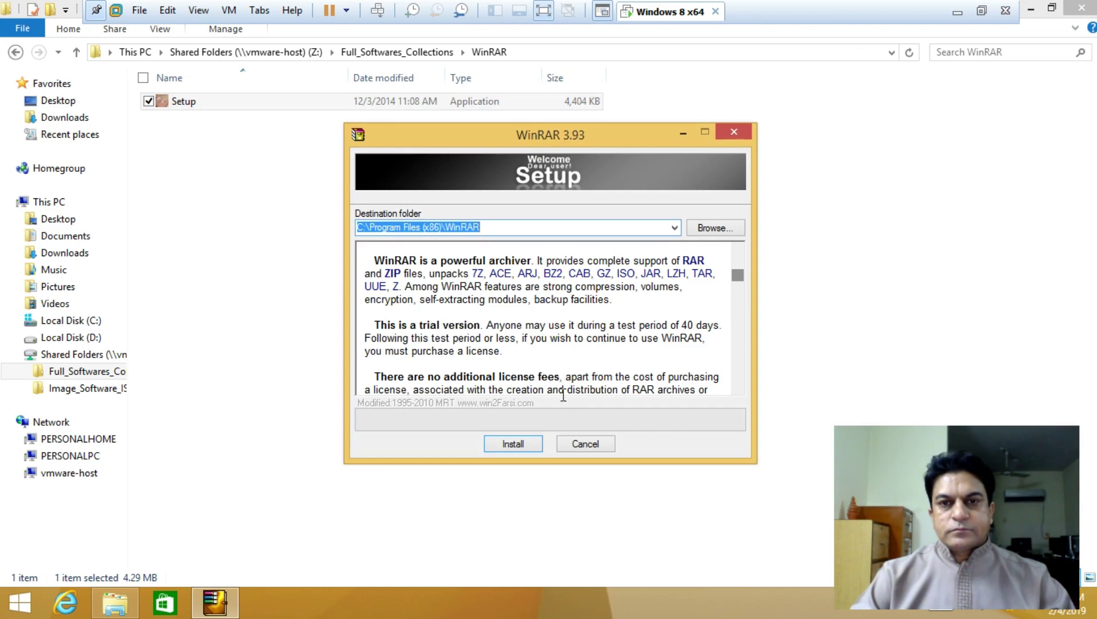
click(518, 444)
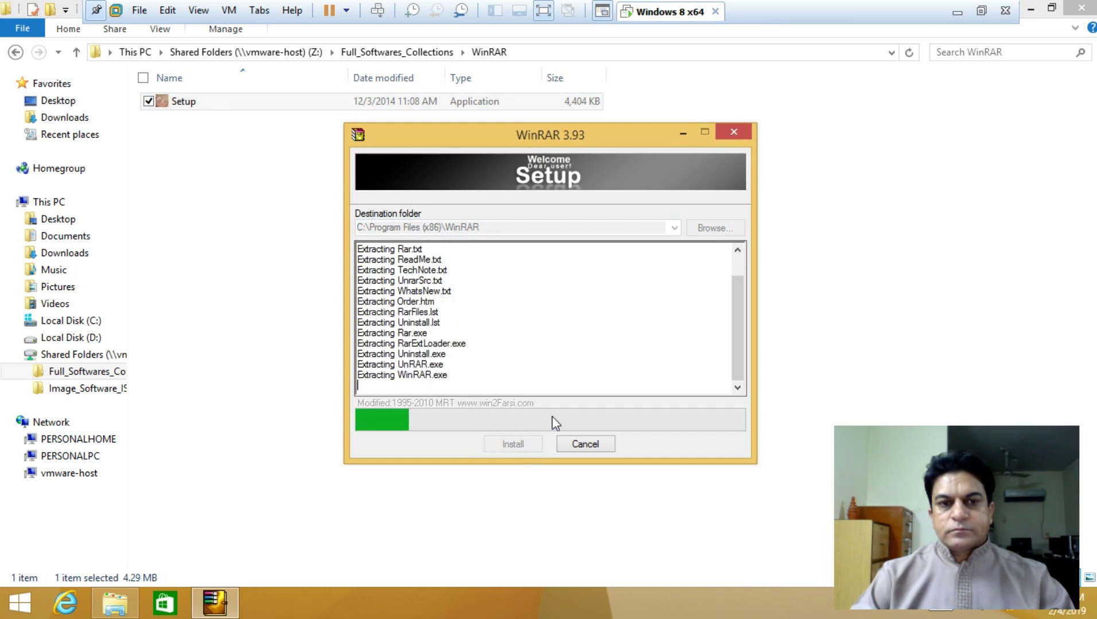
Add a WinRAR desktop shortcut, finish setup, and clear the Start Menu and Explorer windows
click(1053, 8)
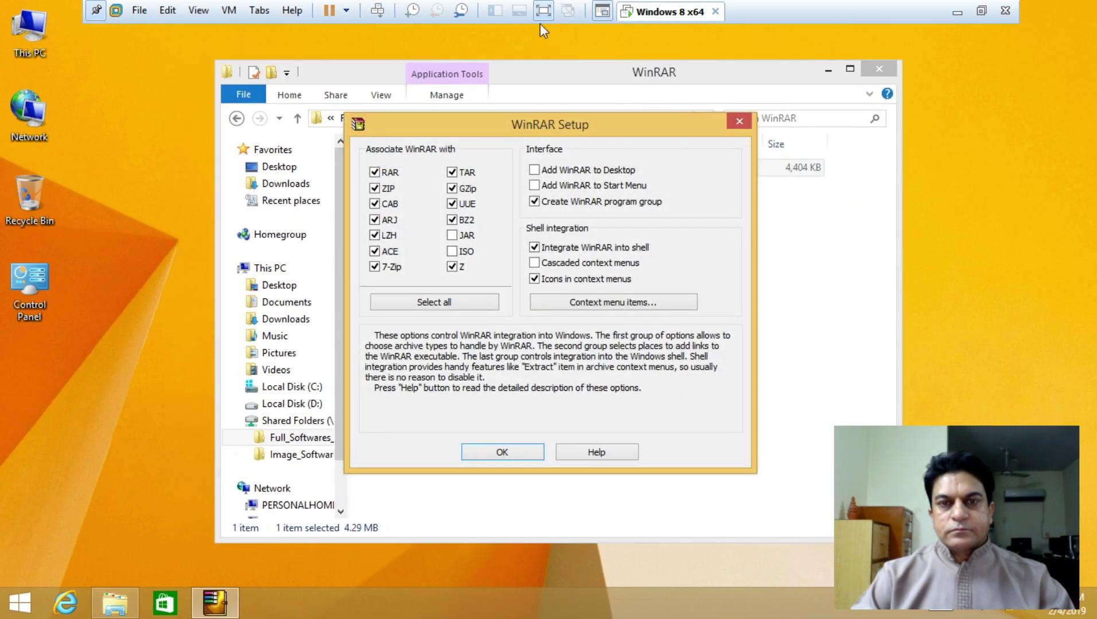
click(534, 170)
click(525, 452)
click(527, 454)
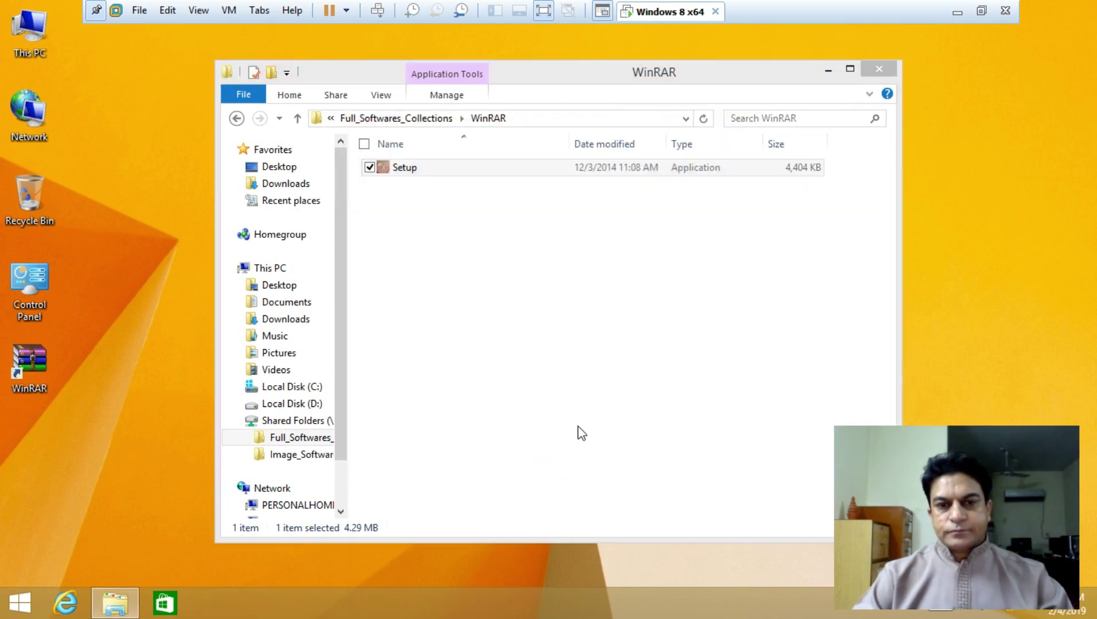
click(899, 90)
click(827, 69)
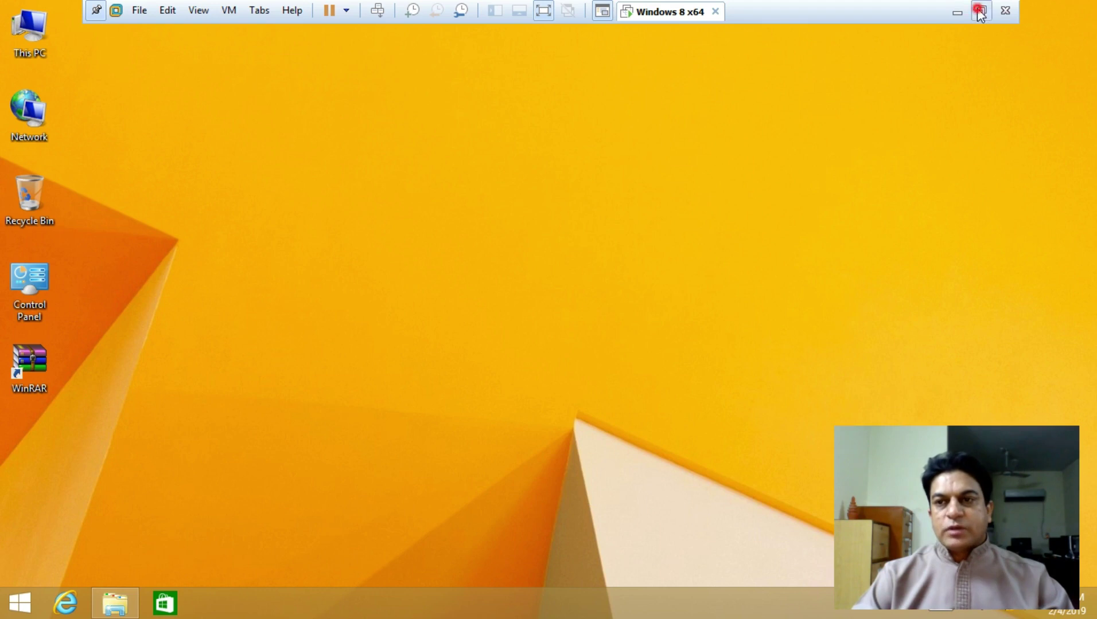
Exit VMware full screen, hide the Library panel, and open This PC
click(981, 10)
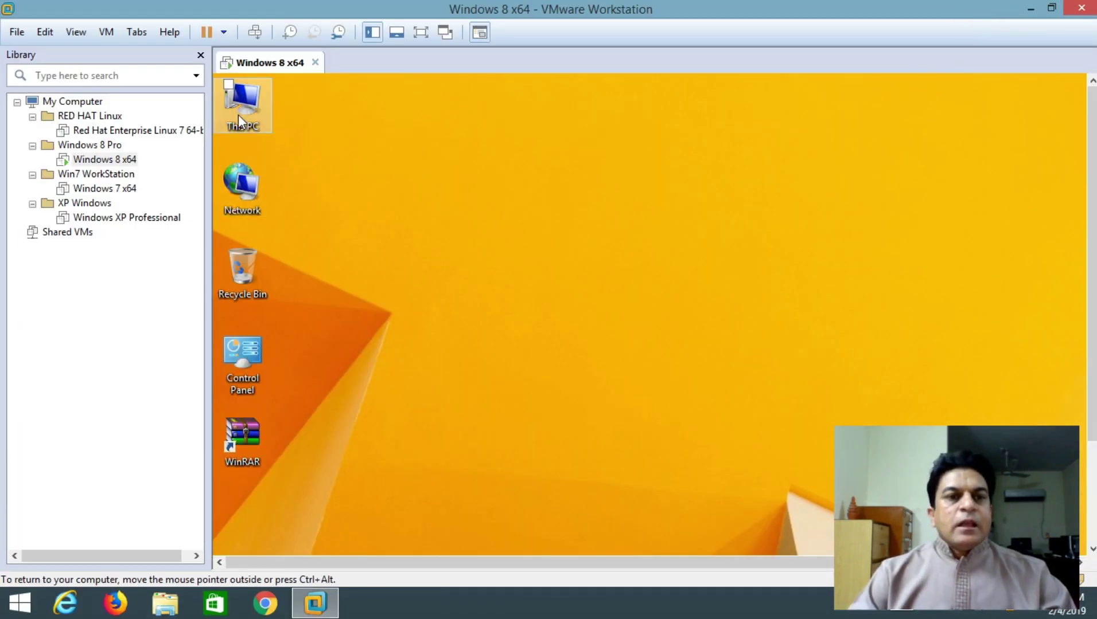
click(200, 55)
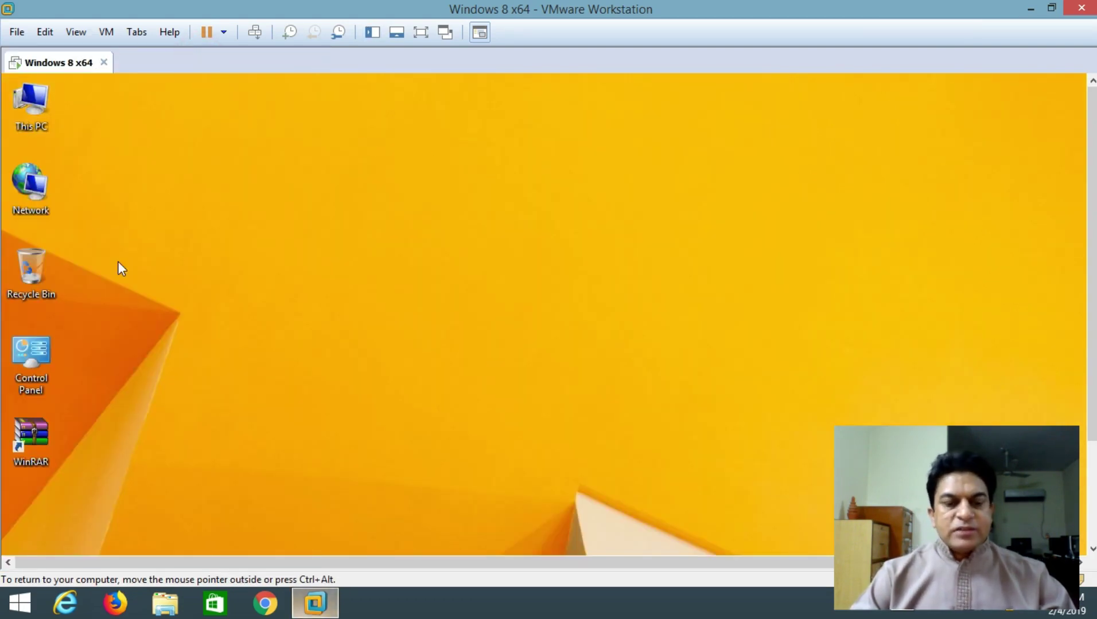
double_click(50, 106)
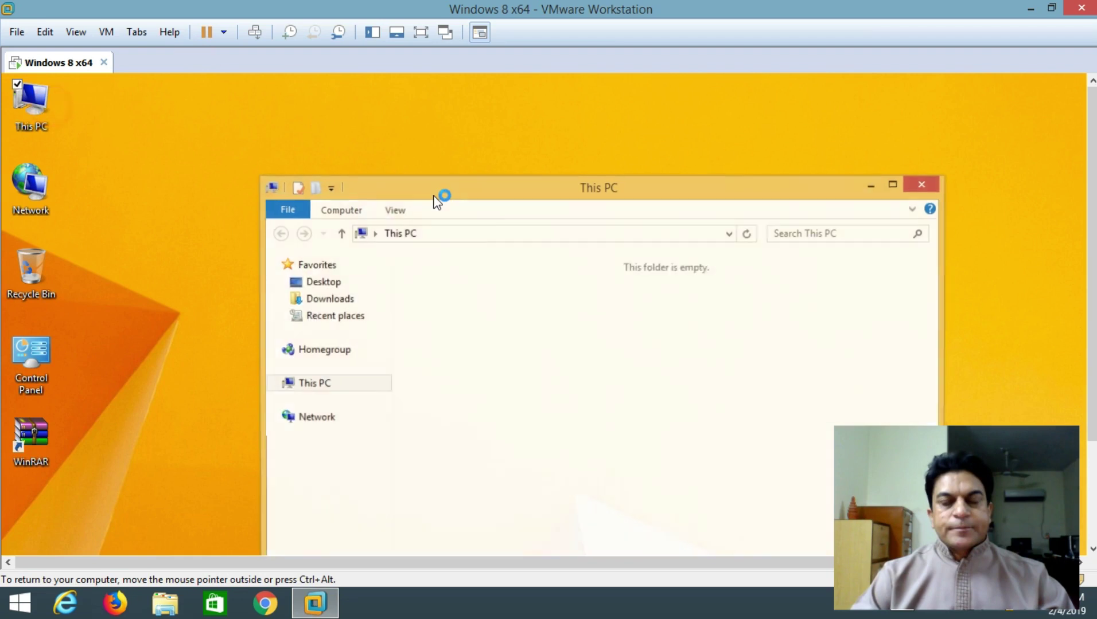
drag(513, 191, 492, 90)
Open Z:\Full_Softwares_Collections and select the UltraISO Premium Edition 9.5 folder
double_click(490, 459)
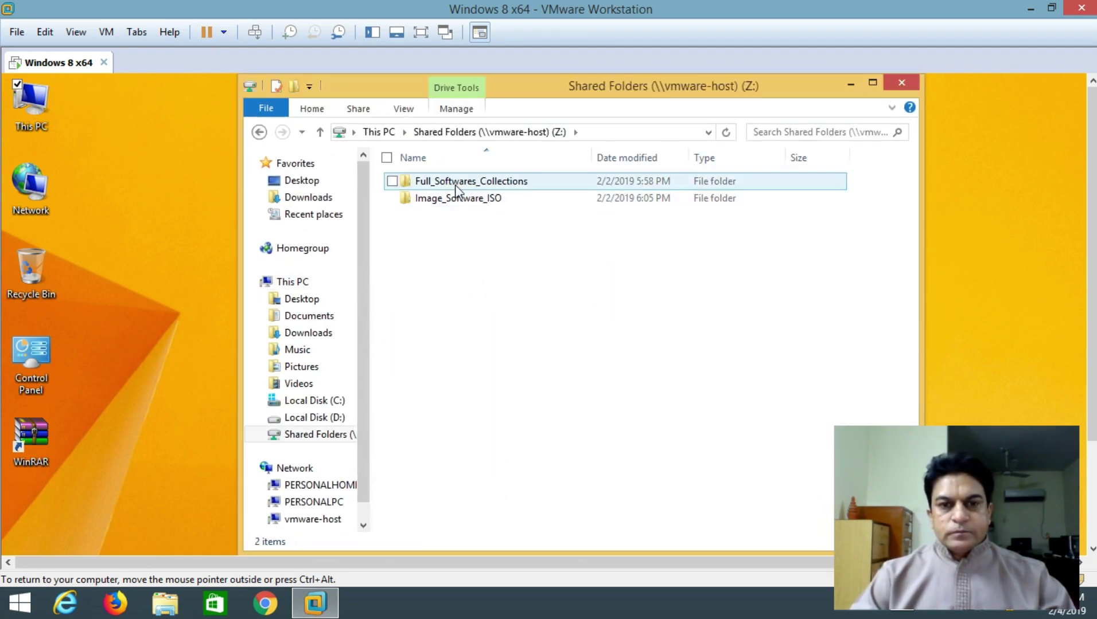
double_click(456, 182)
scroll(505, 454, down, 20)
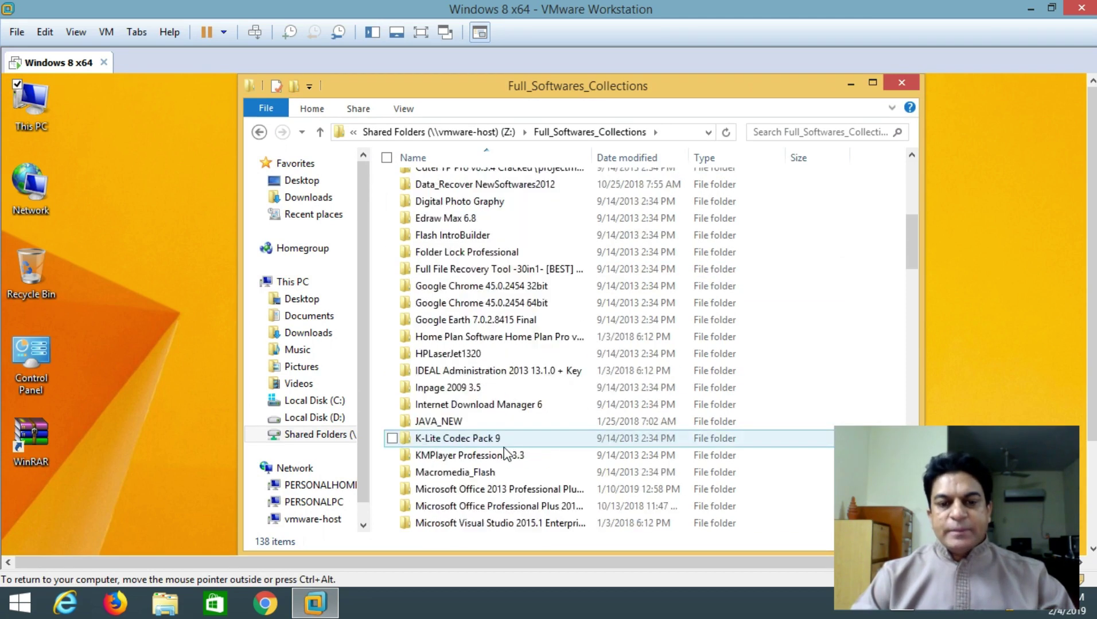
scroll(459, 310, down, 1)
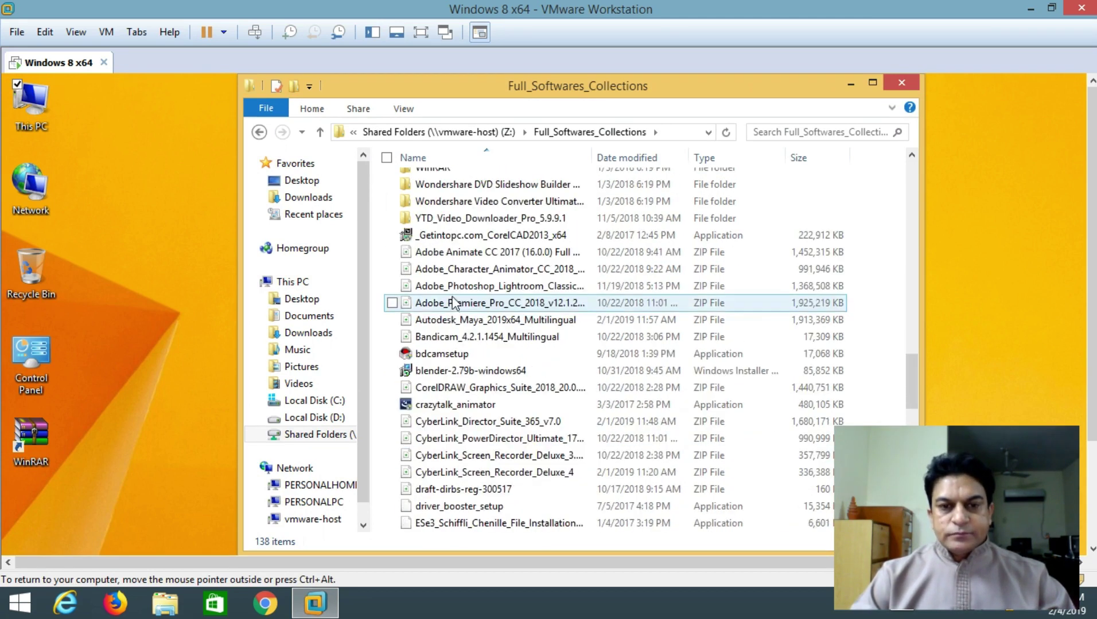
scroll(453, 281, up, 4)
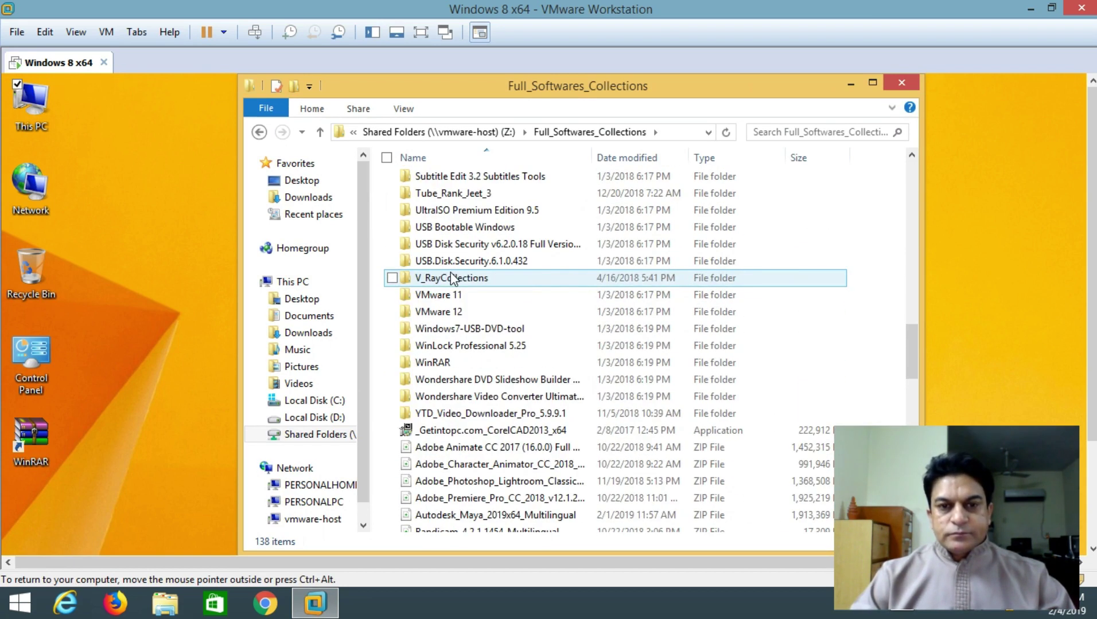
click(453, 211)
Run the UltraISO Premium Edition 9.5 Setup through to installation, then return to This PC
double_click(453, 211)
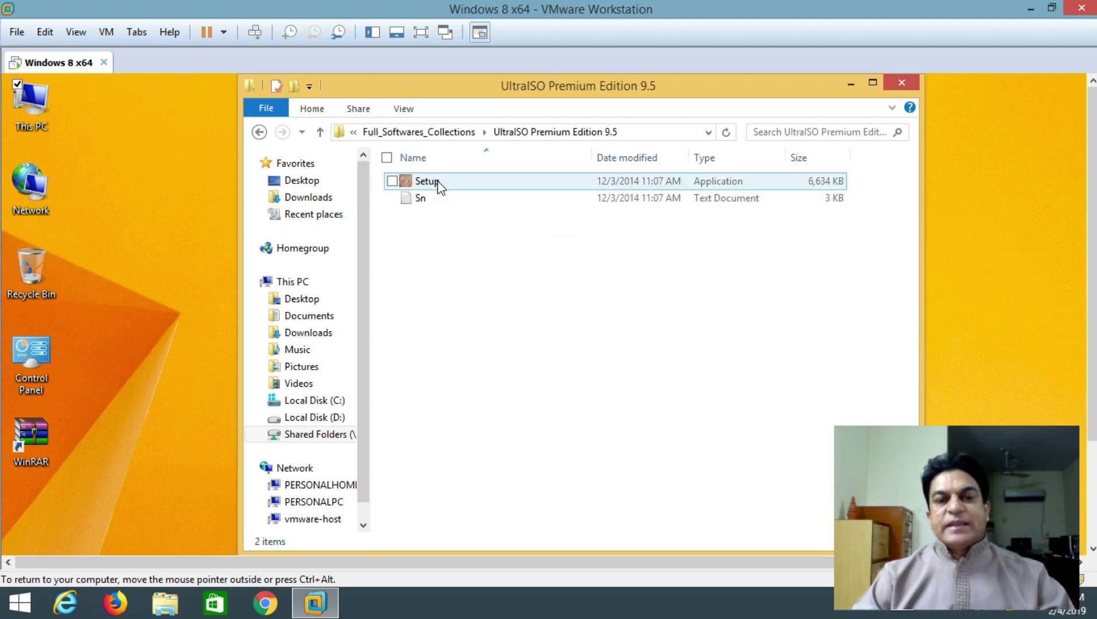
double_click(430, 182)
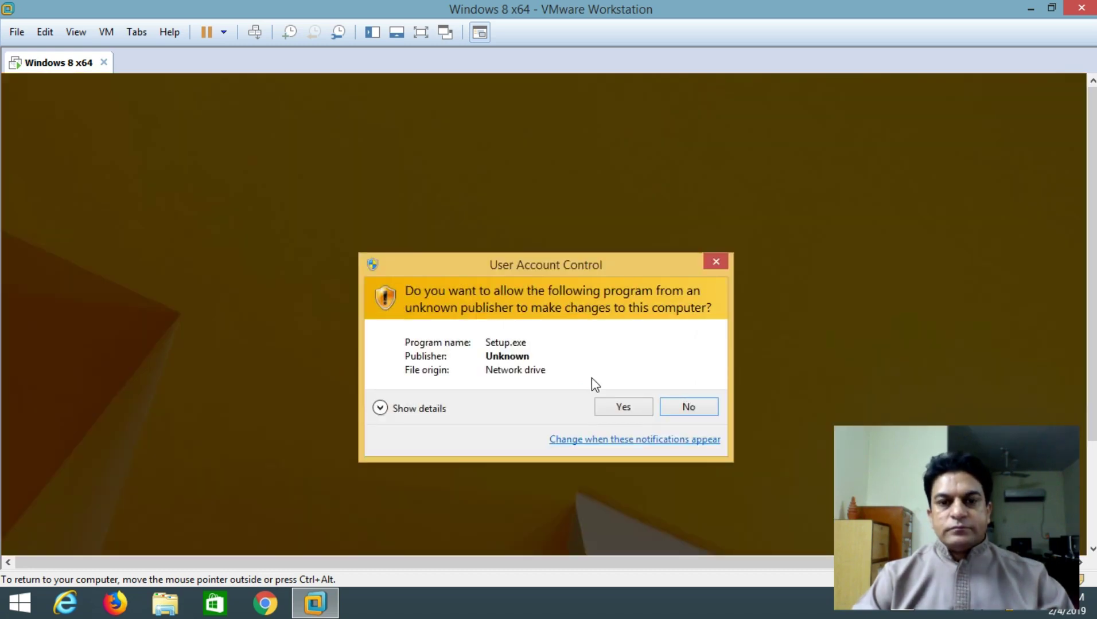
click(629, 408)
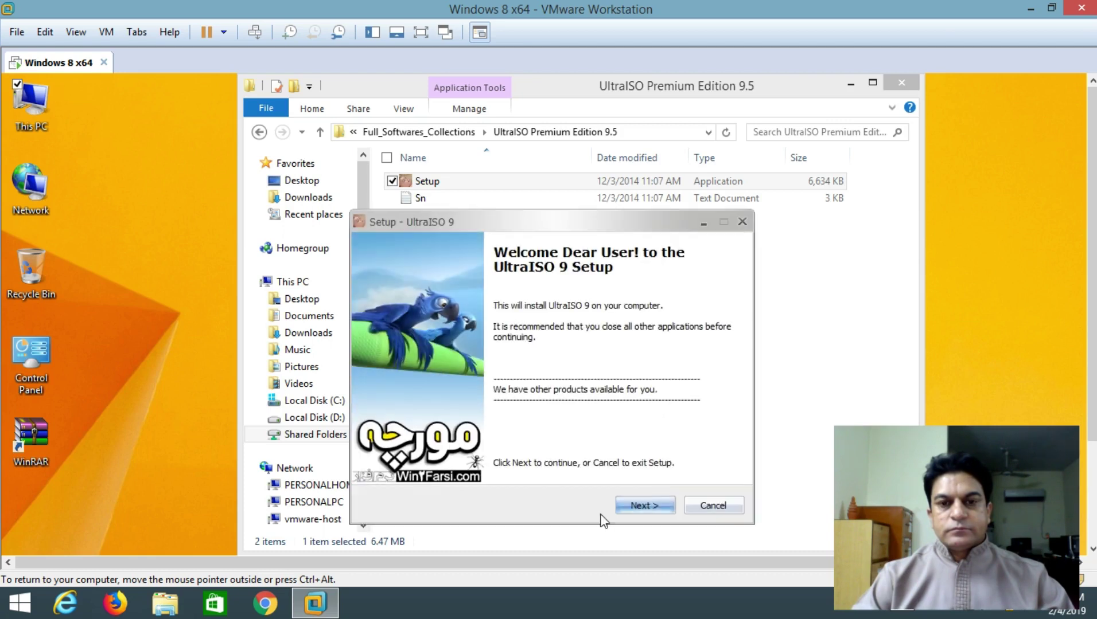
click(629, 506)
click(628, 505)
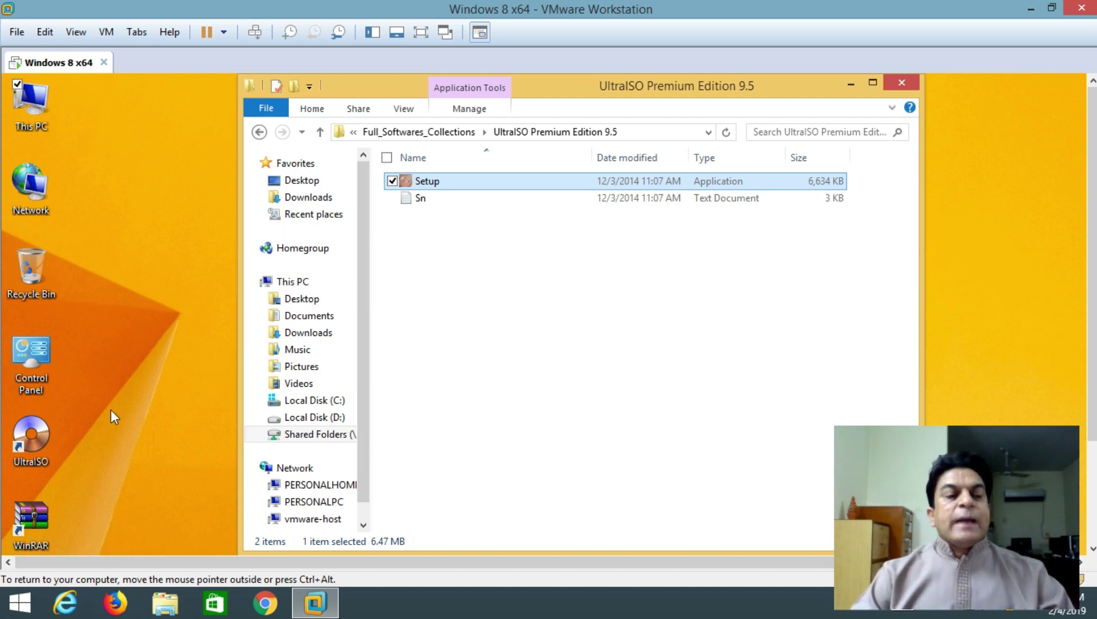
click(363, 299)
click(310, 256)
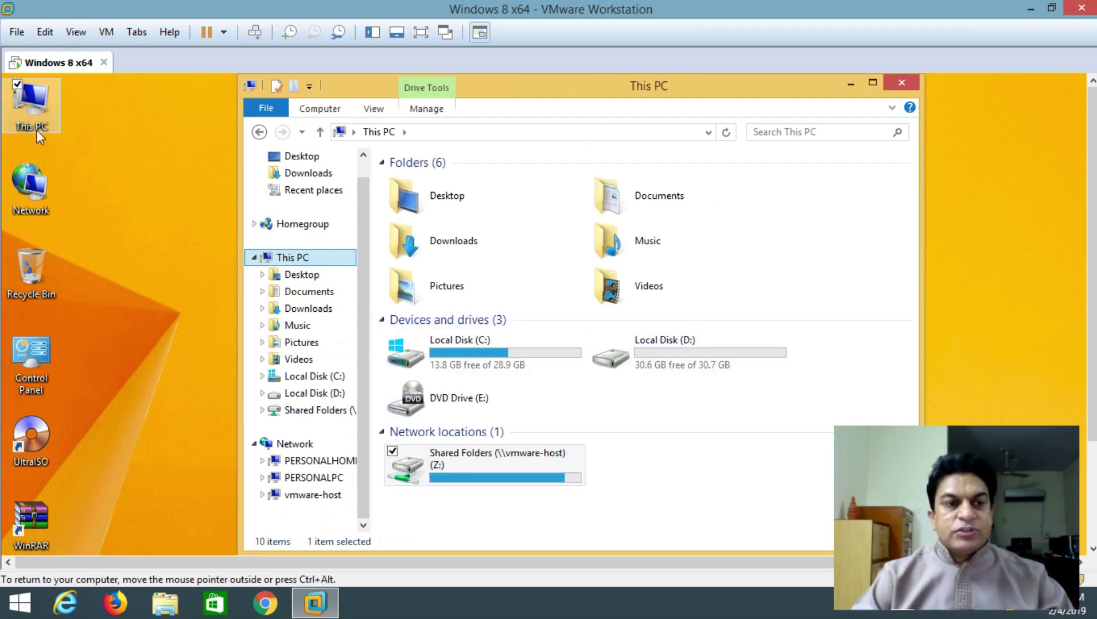
Launch and minimize UltraISO, then start mounting an image on CD Drive (F:)
double_click(31, 445)
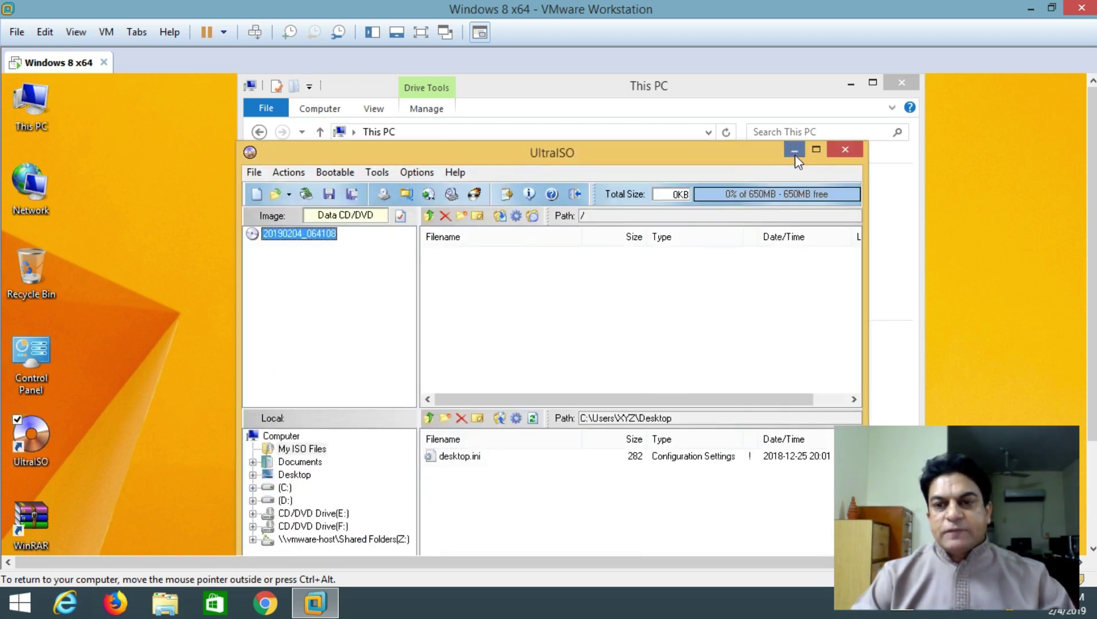
click(794, 151)
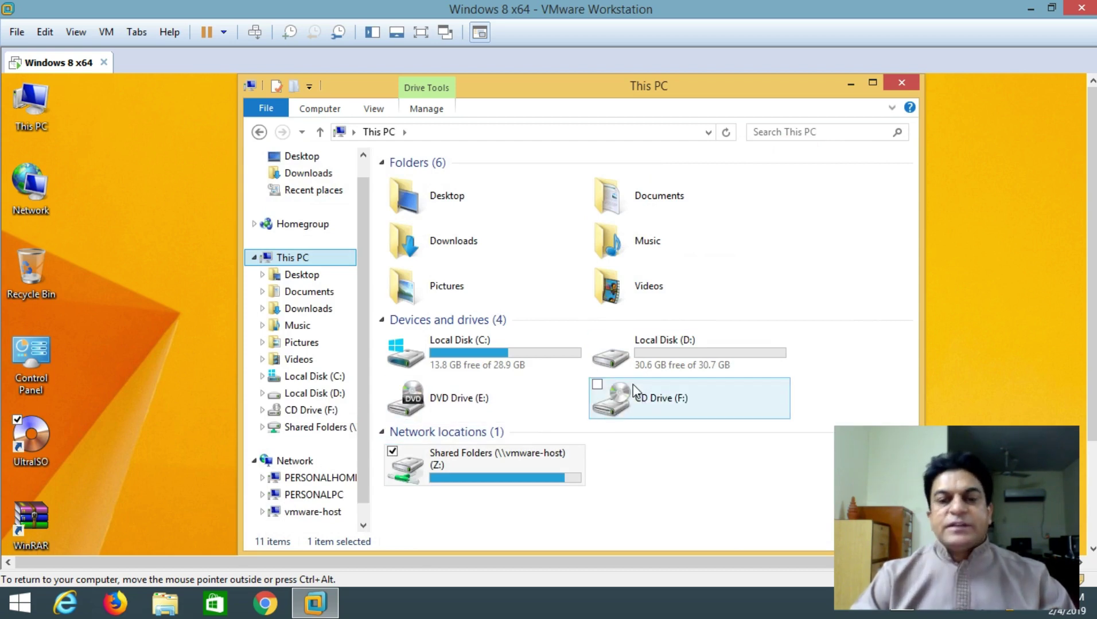
right_click(634, 389)
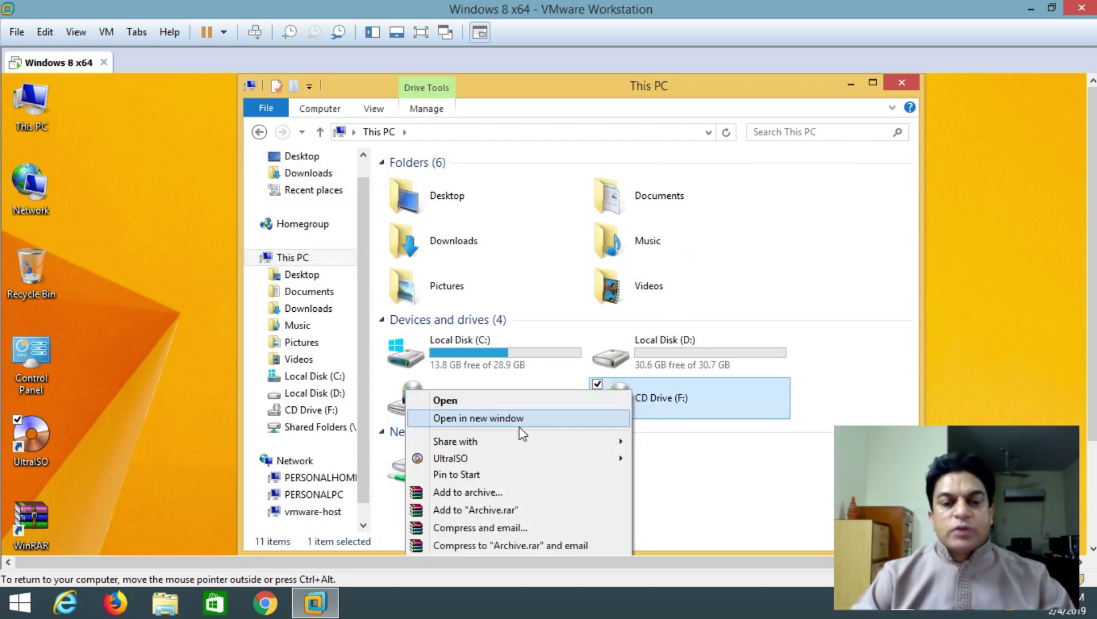
mouse_move(507, 458)
click(363, 460)
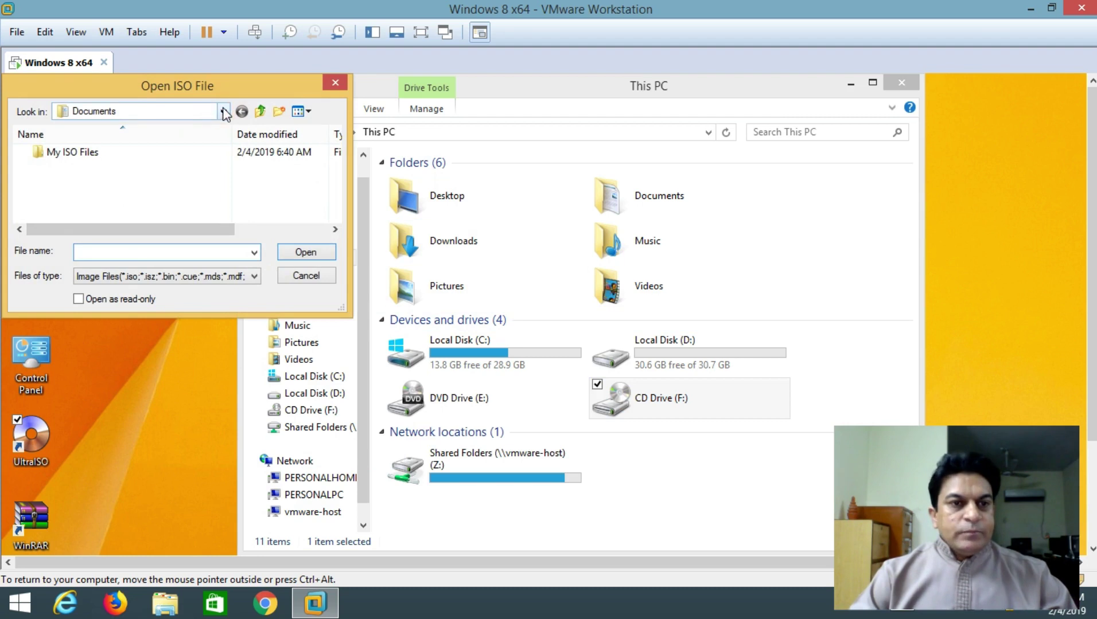
Pick the 3dsmax2010.23thStreet ISO from Z:\Image_Software_ISO and mount it
click(223, 112)
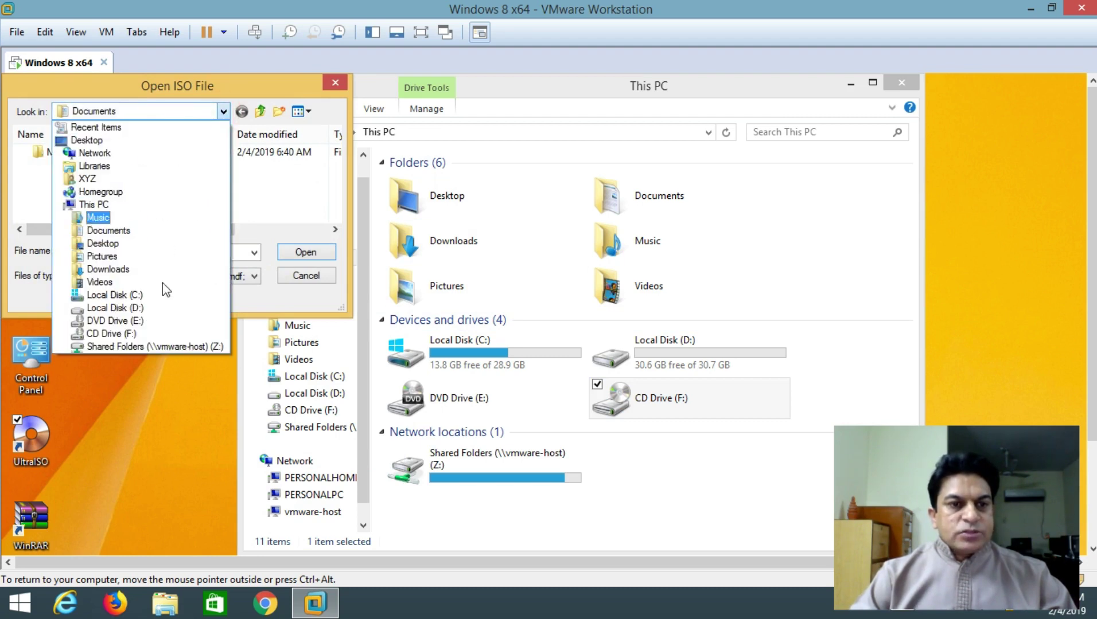
click(156, 347)
click(110, 167)
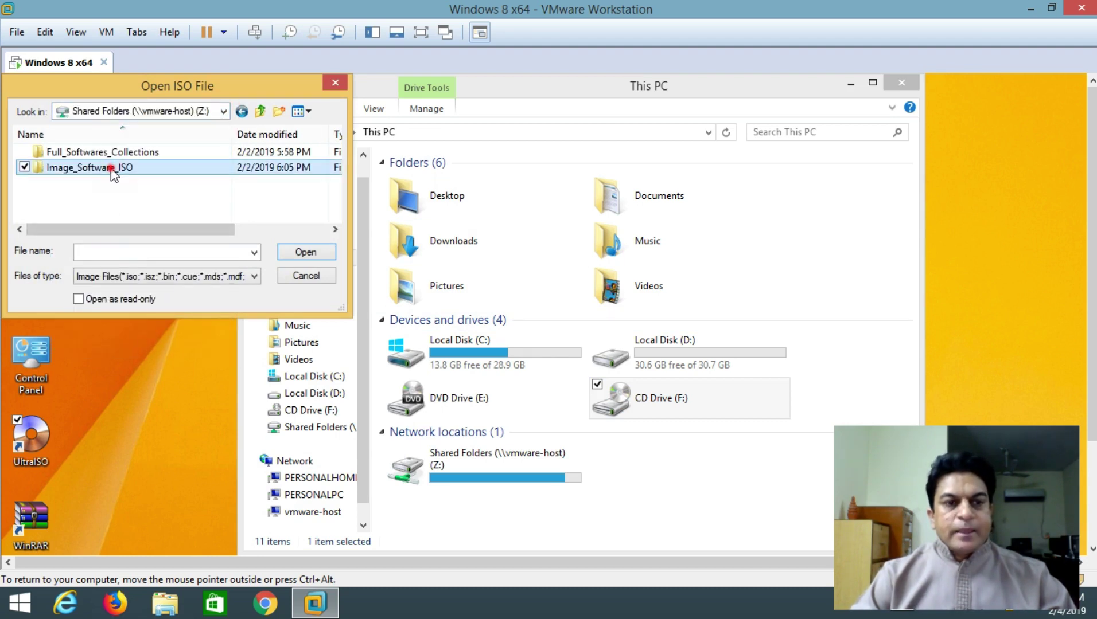
double_click(111, 167)
drag(343, 310, 545, 453)
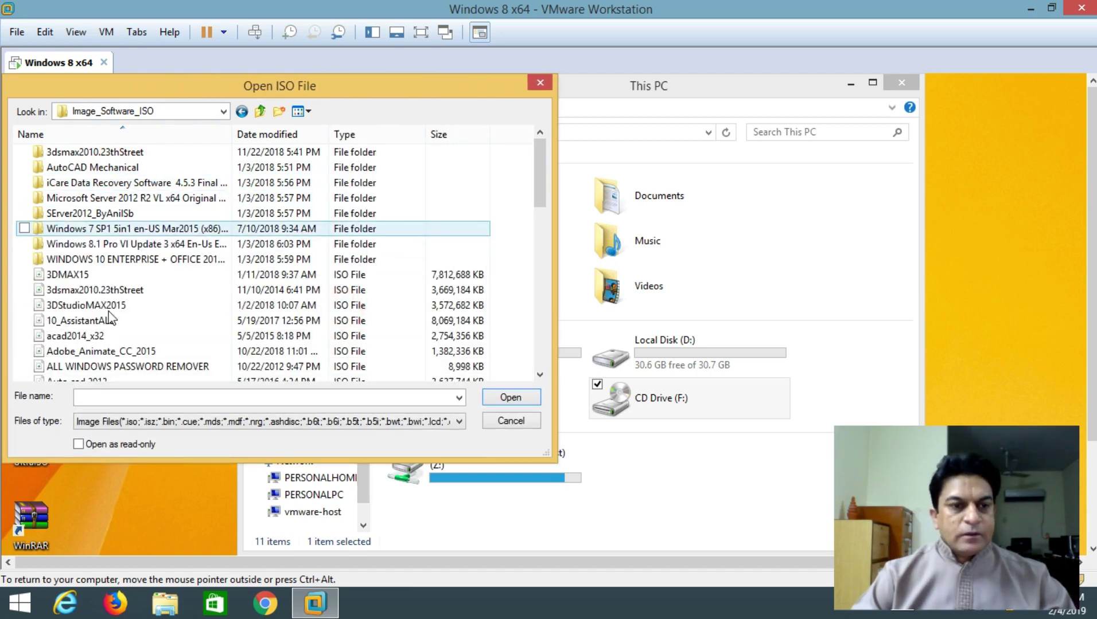
click(109, 291)
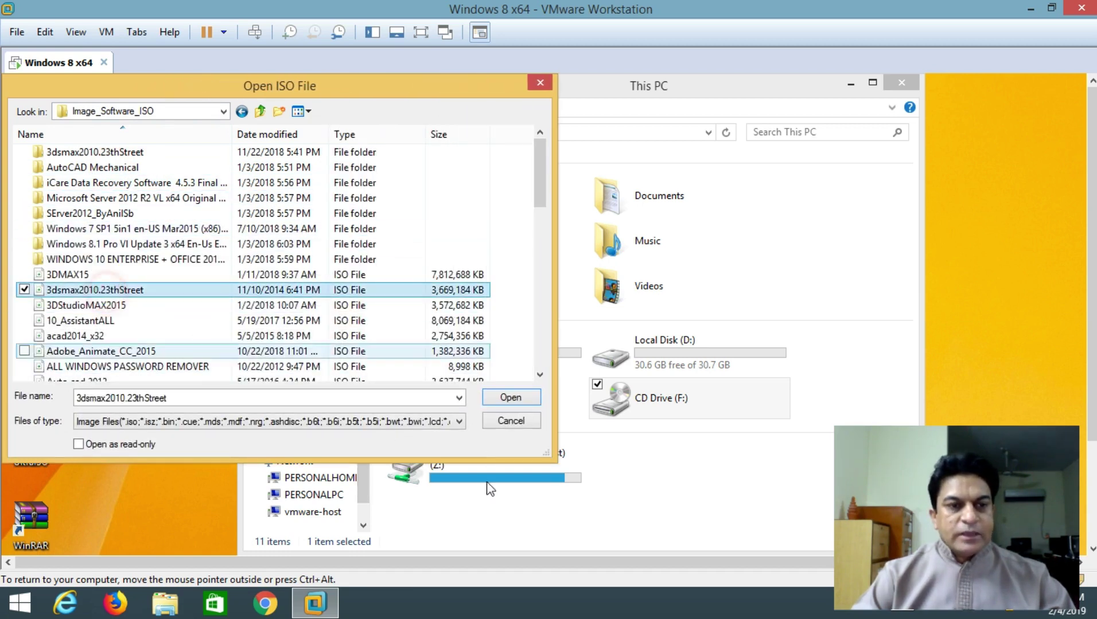
click(515, 422)
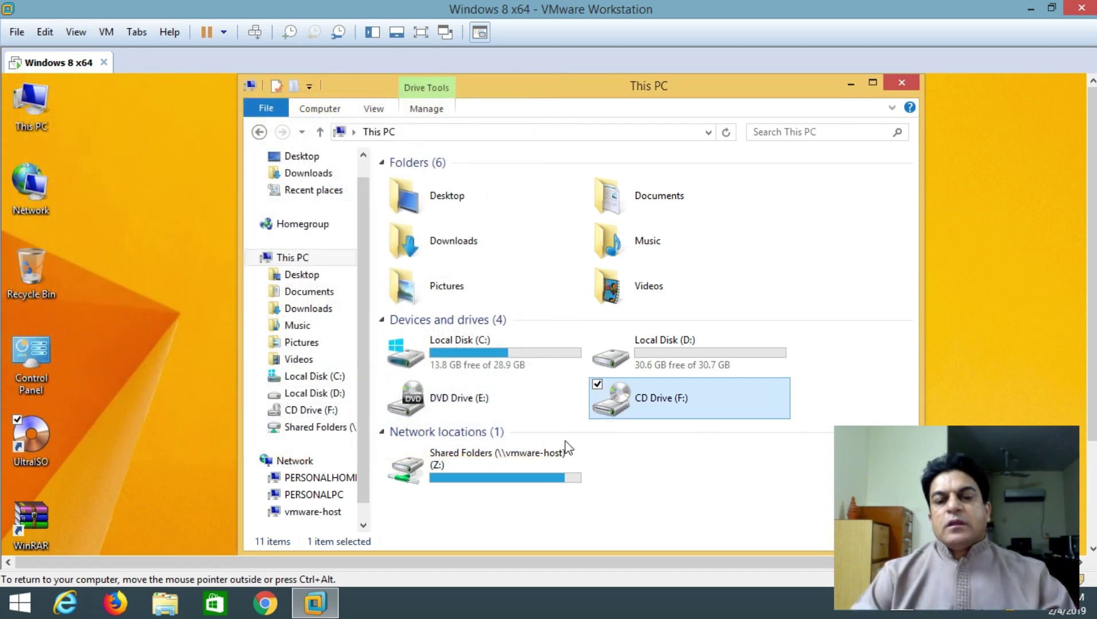
Browse the mounted 3DSMAX2010 disc on CD Drive (F:), then close that Explorer window
double_click(659, 402)
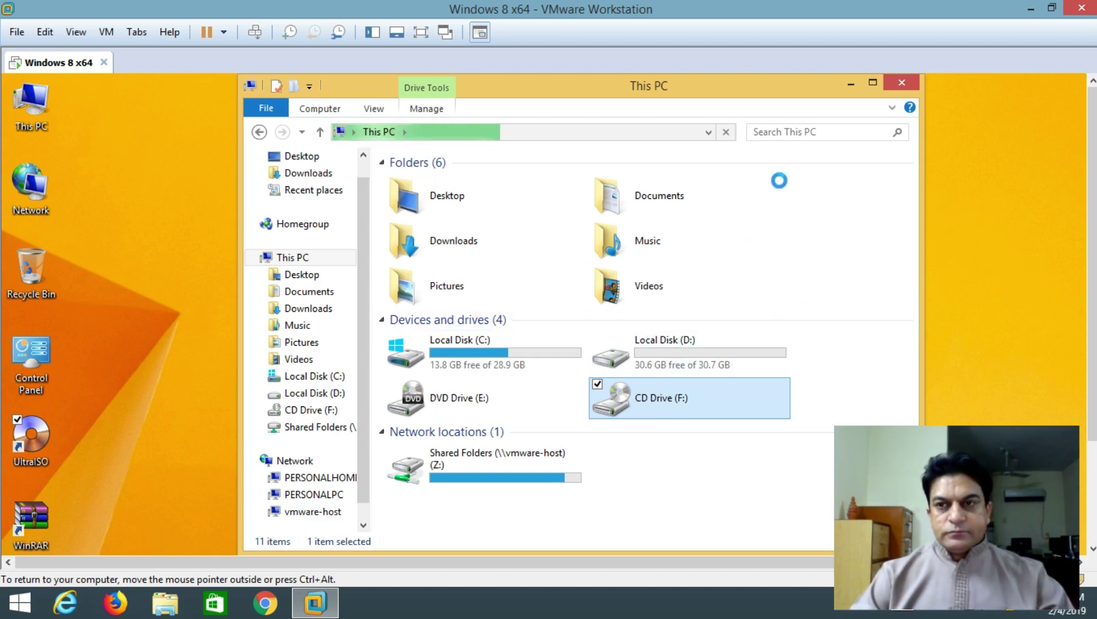
click(423, 33)
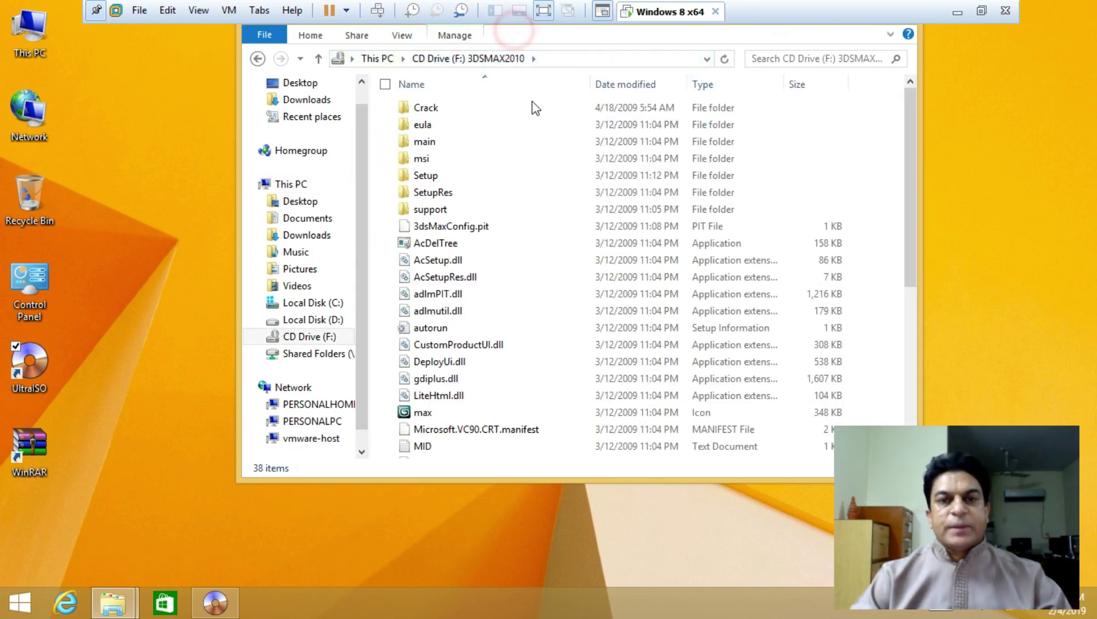
drag(913, 166, 886, 83)
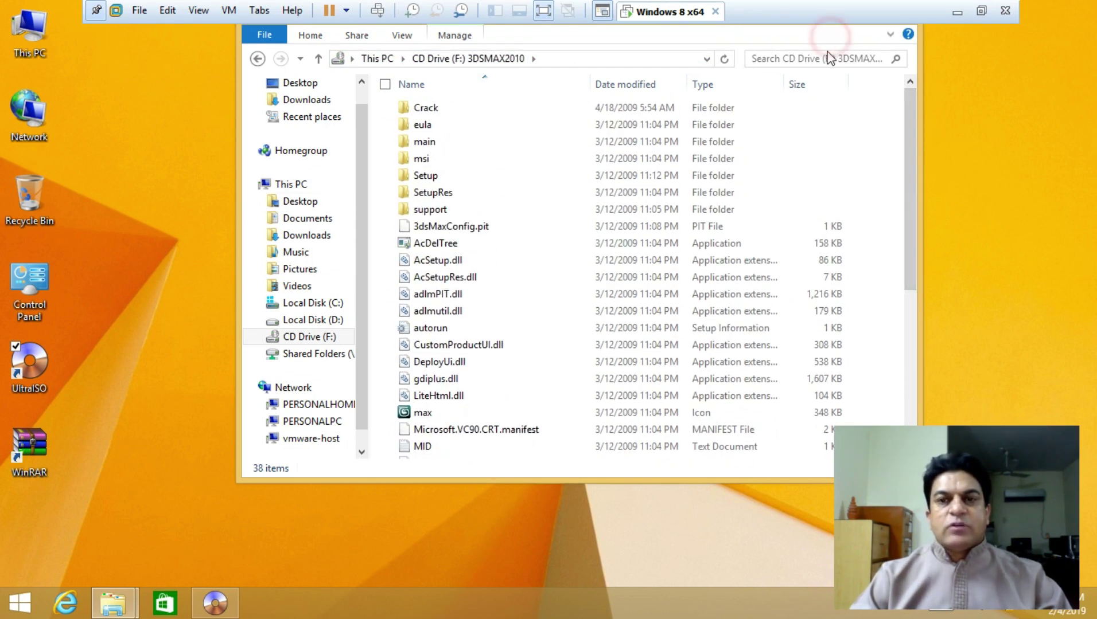
click(265, 36)
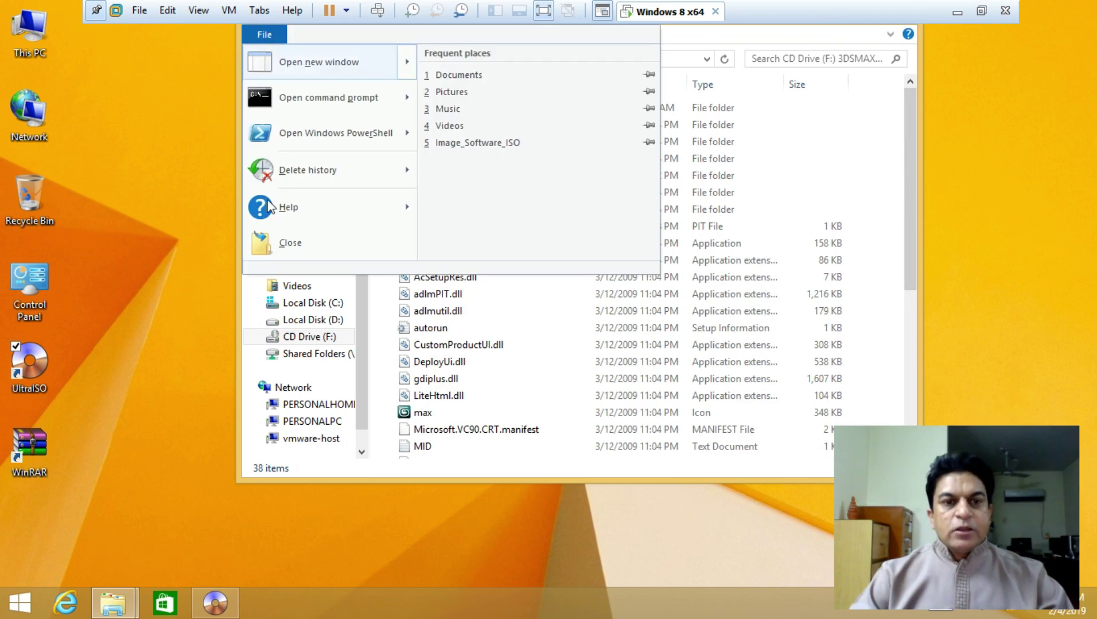
click(286, 243)
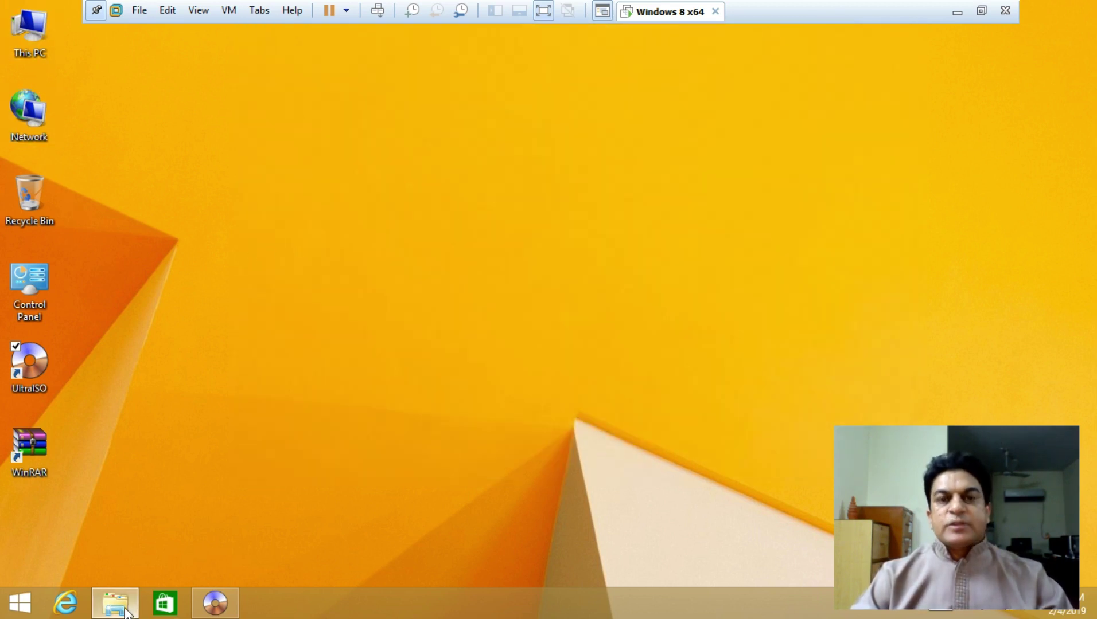
Close UltraISO and navigate Explorer to Z:\Image_Software_ISO\3dsmax2010.23thStreet
click(216, 612)
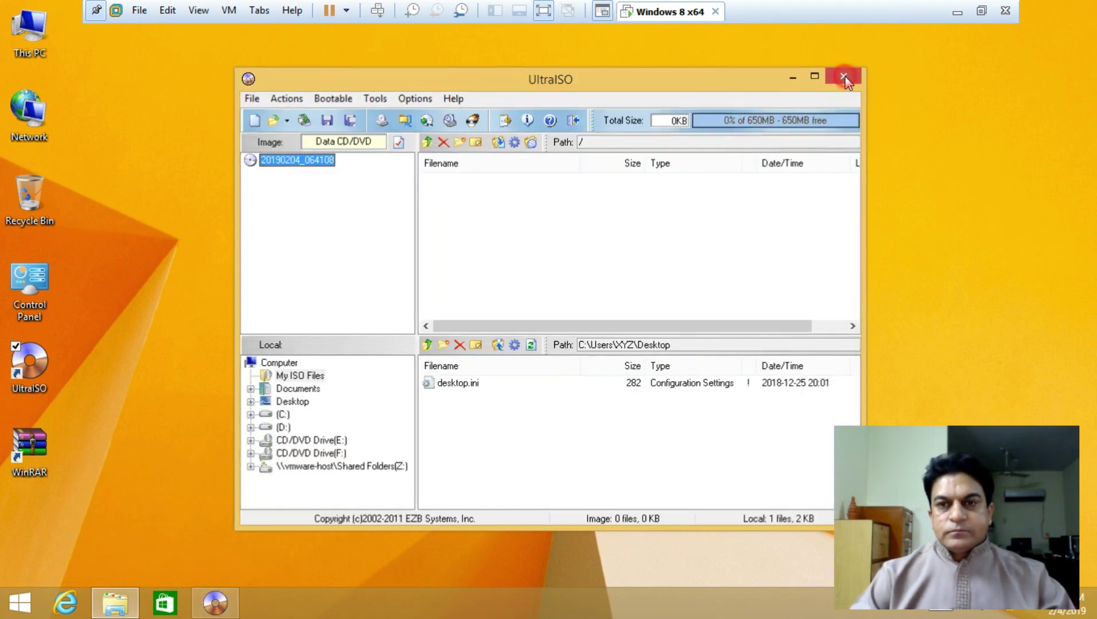
click(843, 76)
click(135, 605)
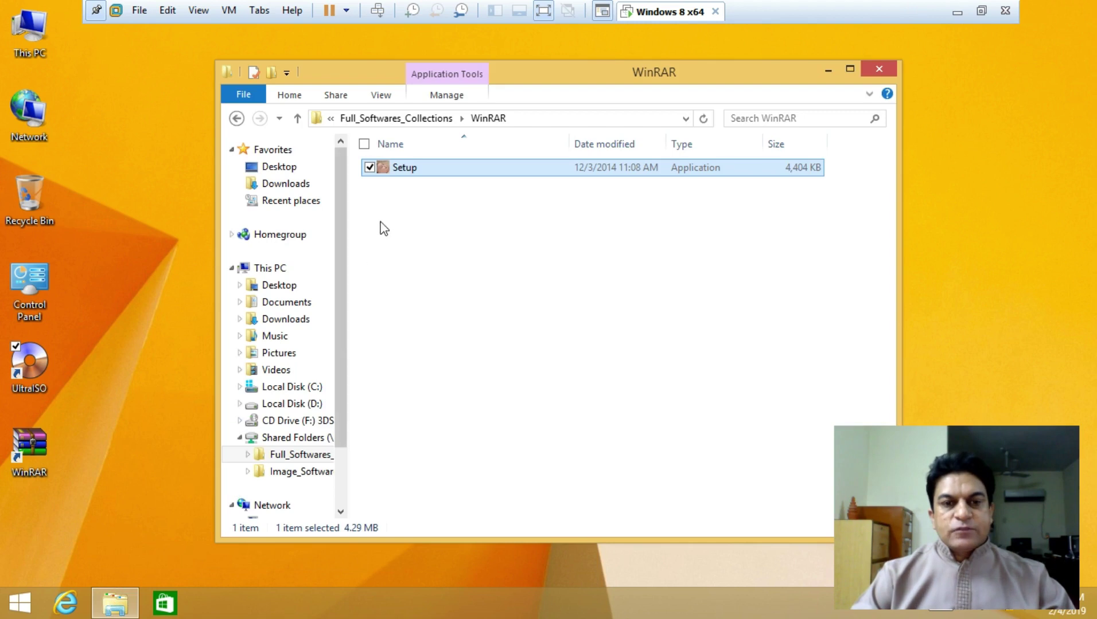
click(298, 122)
click(298, 121)
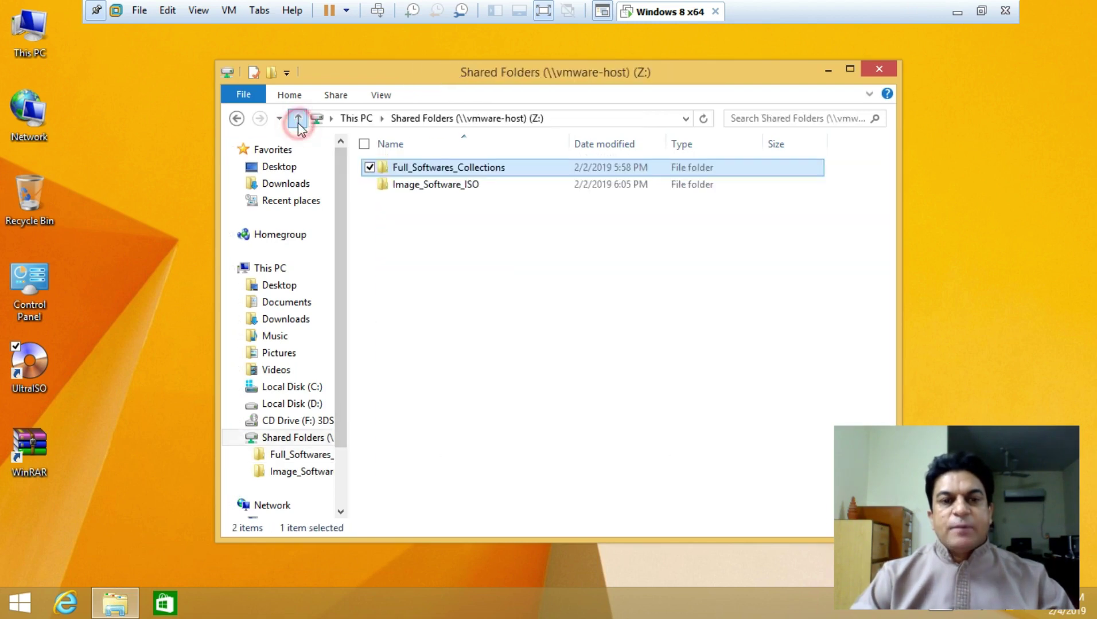
click(394, 184)
double_click(396, 186)
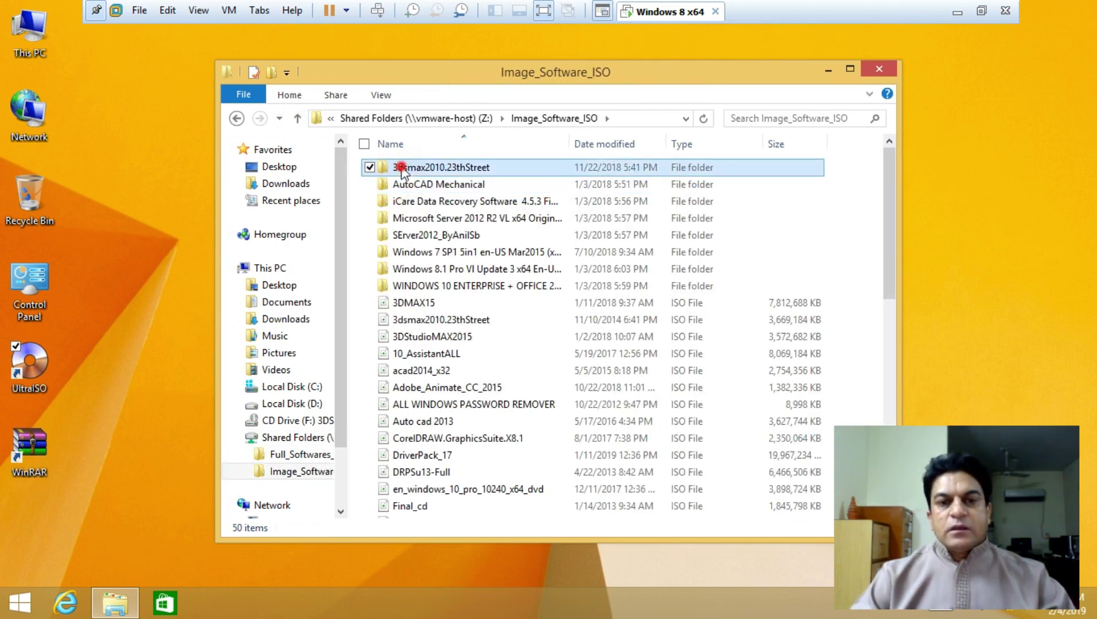
double_click(401, 167)
Leave VM full screen, look over the folder's 39 items, and launch setup
scroll(470, 436, down, 6)
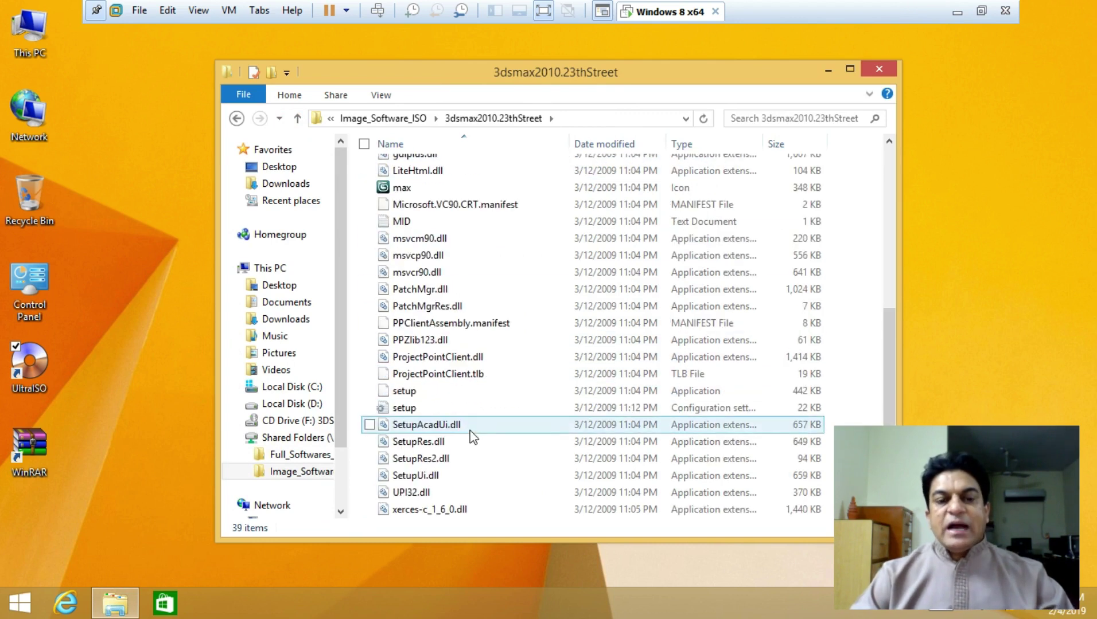
scroll(471, 436, up, 5)
scroll(470, 436, up, 1)
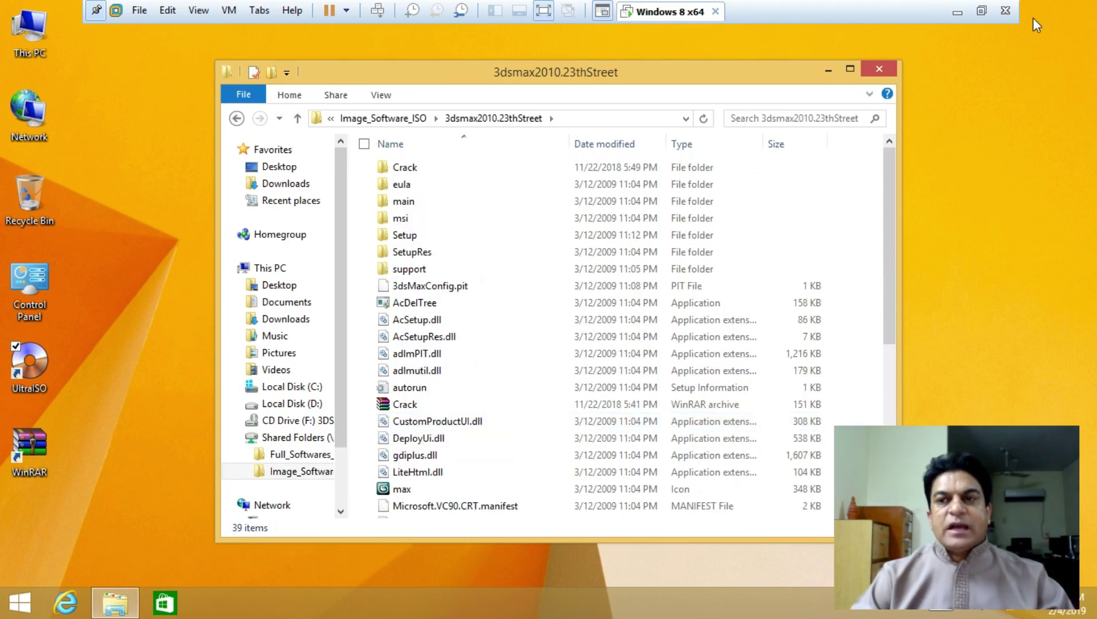
click(981, 10)
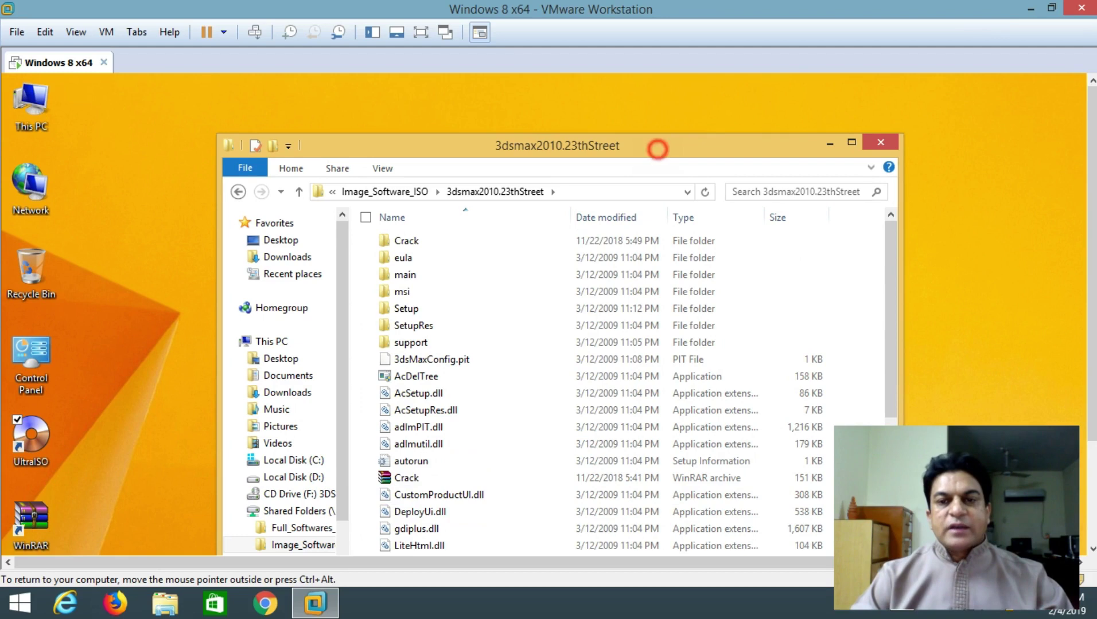
drag(658, 149, 653, 89)
scroll(435, 350, down, 6)
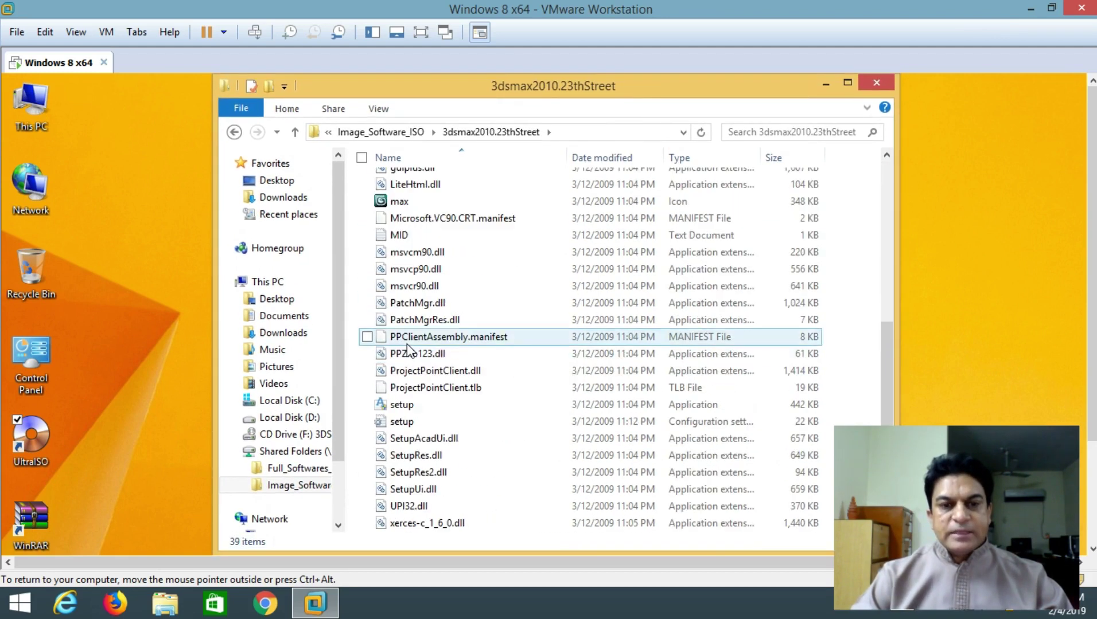
scroll(408, 344, up, 4)
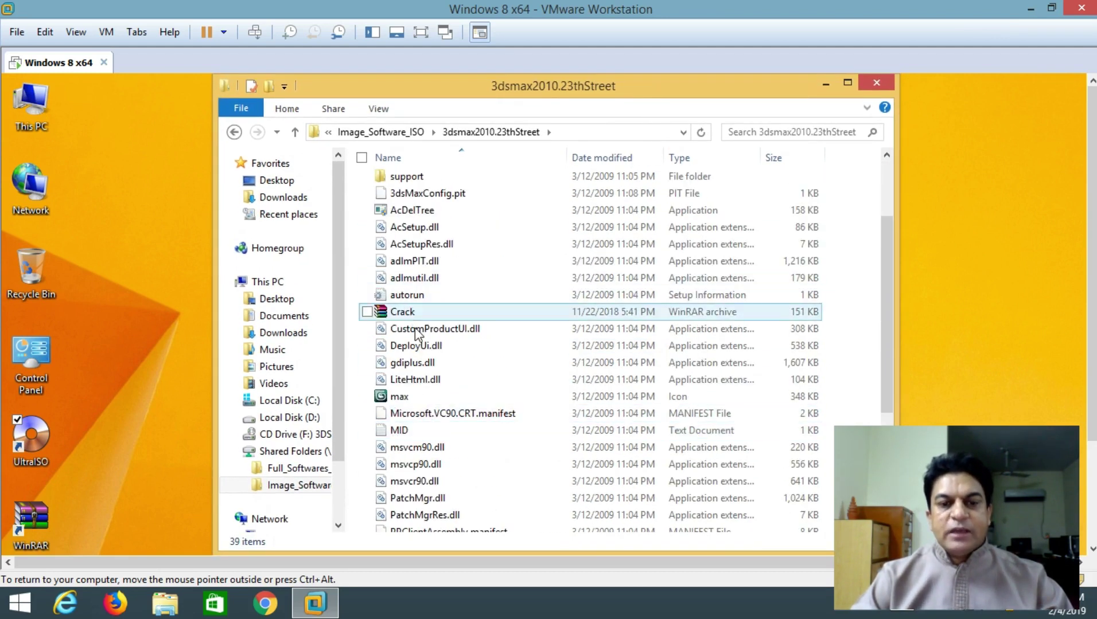
scroll(415, 335, down, 4)
double_click(401, 405)
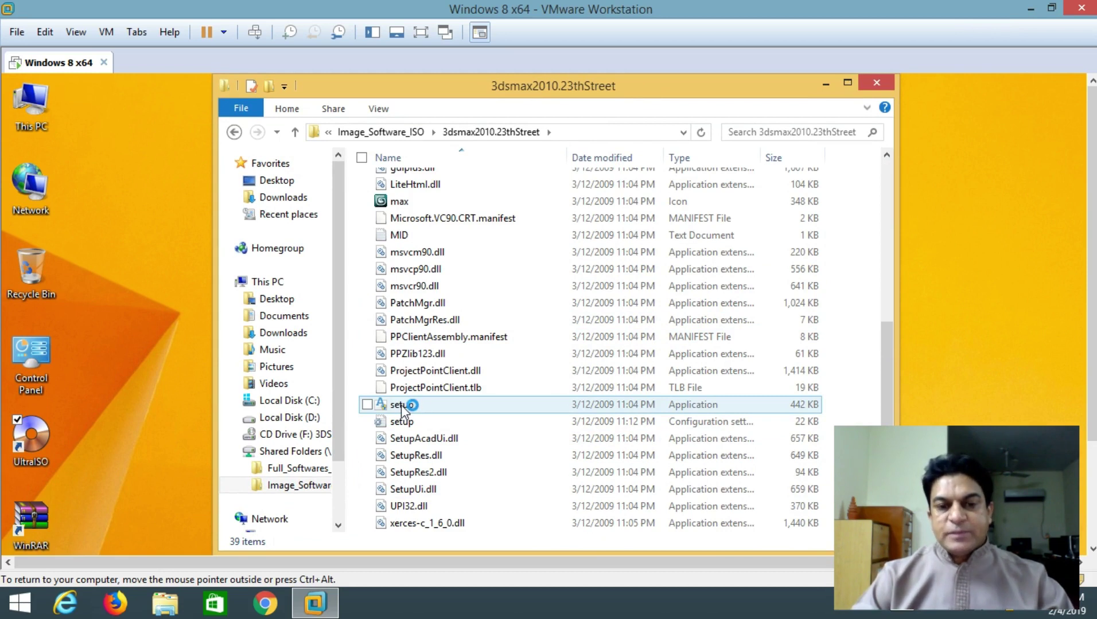
Run the 3ds Max setup as administrator, then restore Explorer to the 3dsmax2010.23thStreet folder
right_click(401, 405)
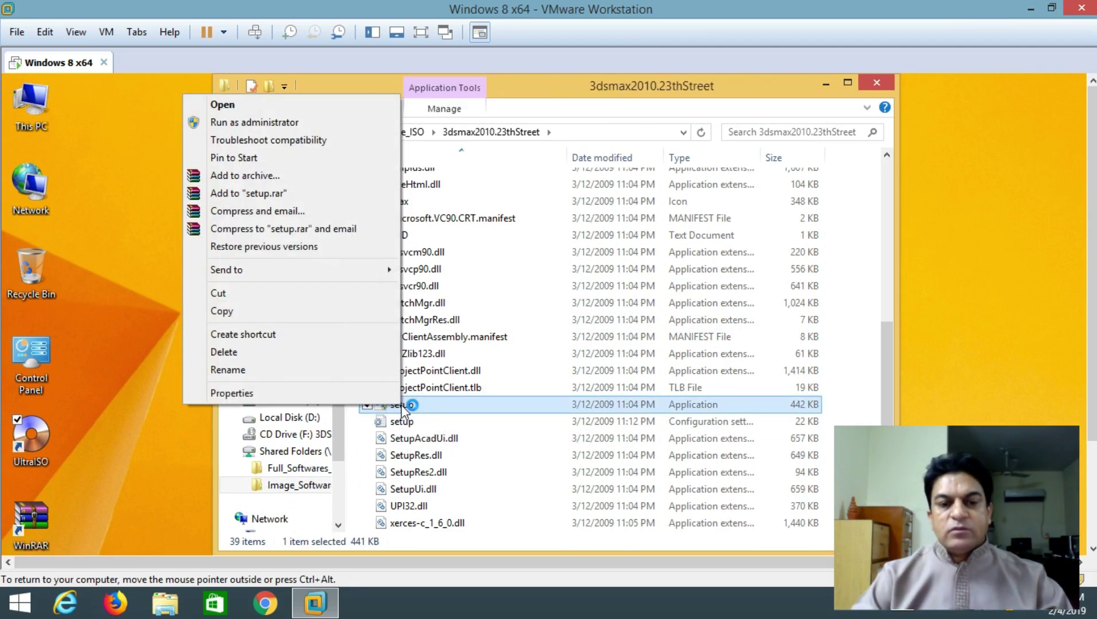
click(297, 122)
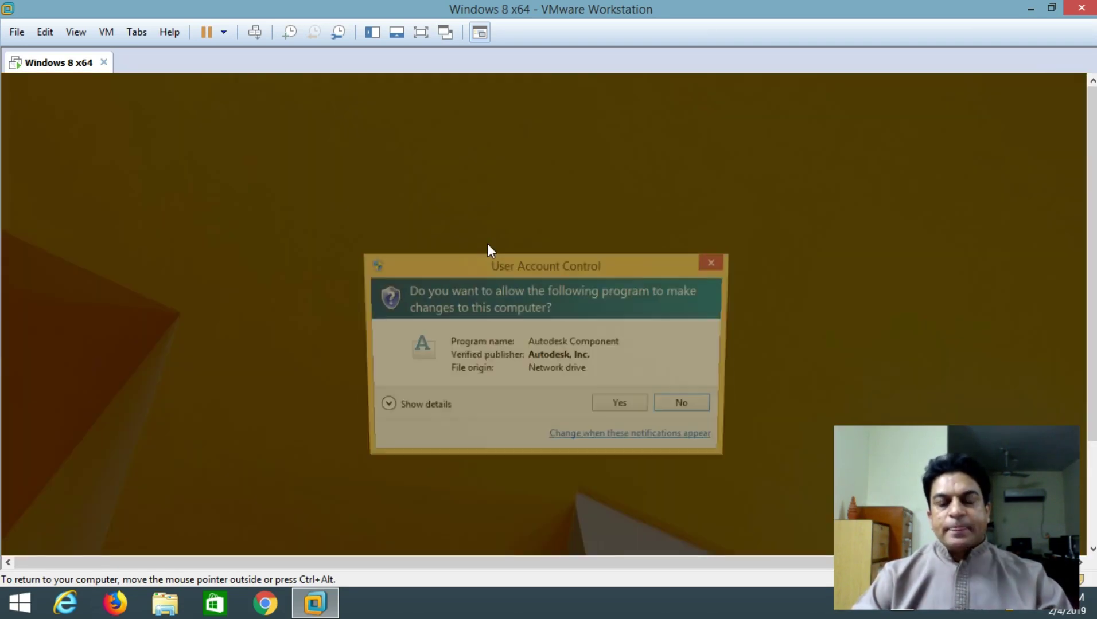
click(618, 403)
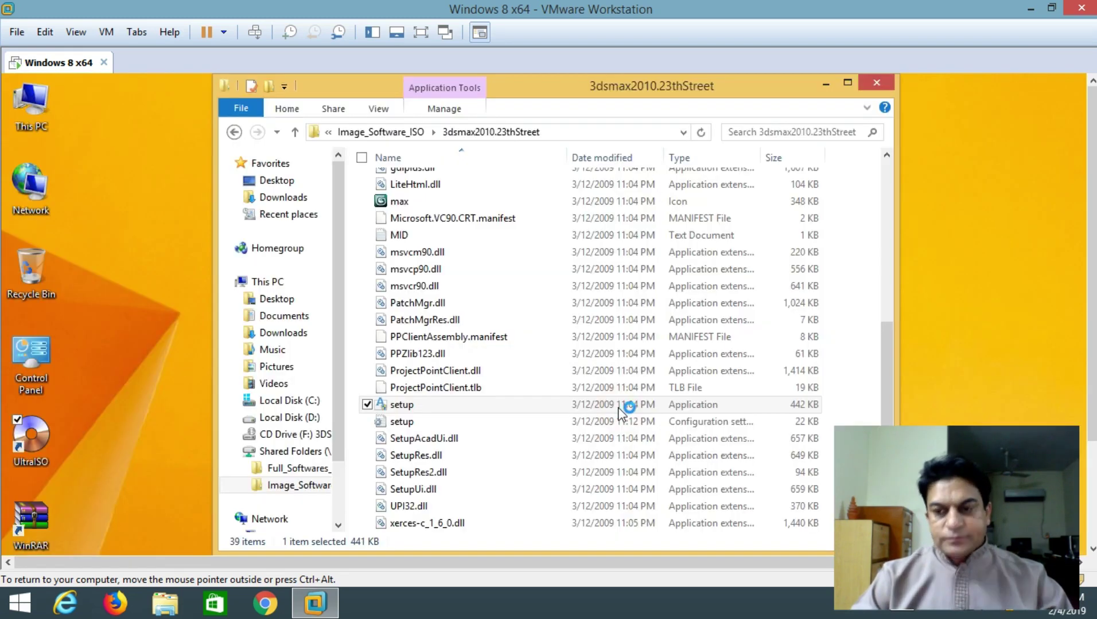
click(825, 84)
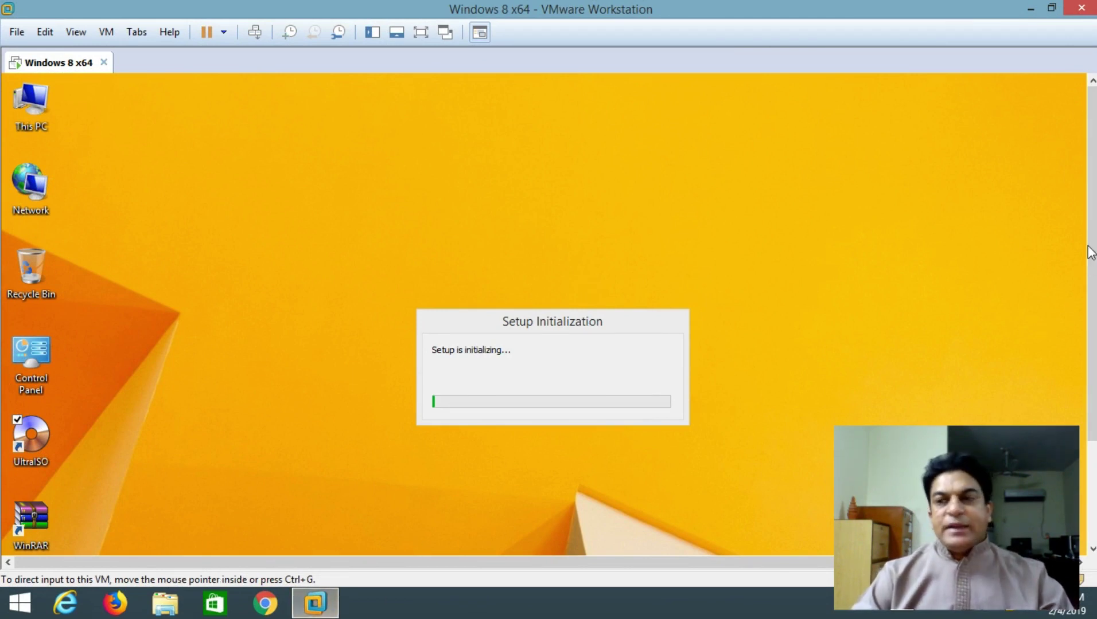
drag(1091, 235, 1094, 347)
click(117, 540)
scroll(471, 313, up, 6)
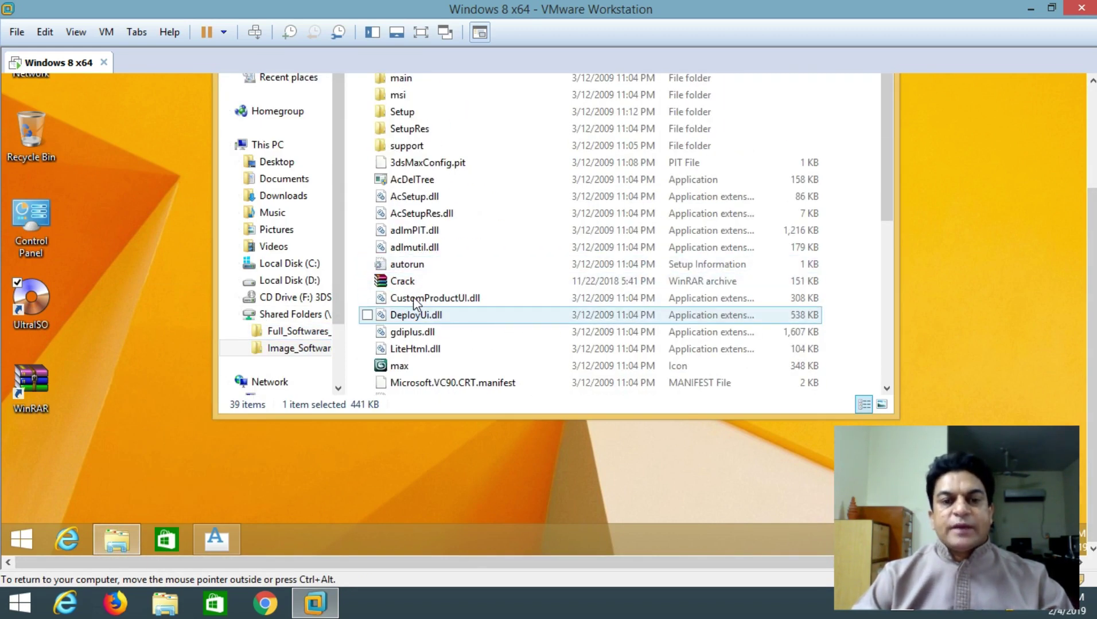
Extract the Crack archive into a Crack folder and open it to show the xf-a2010 keygen files
click(405, 281)
right_click(405, 281)
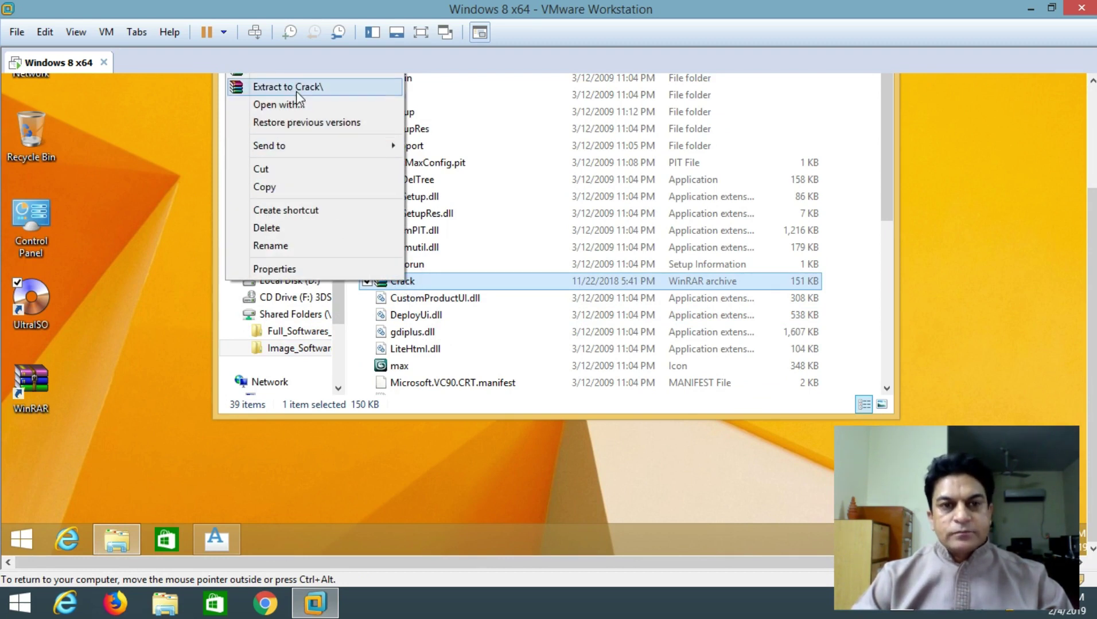
drag(1092, 207, 1093, 152)
click(310, 156)
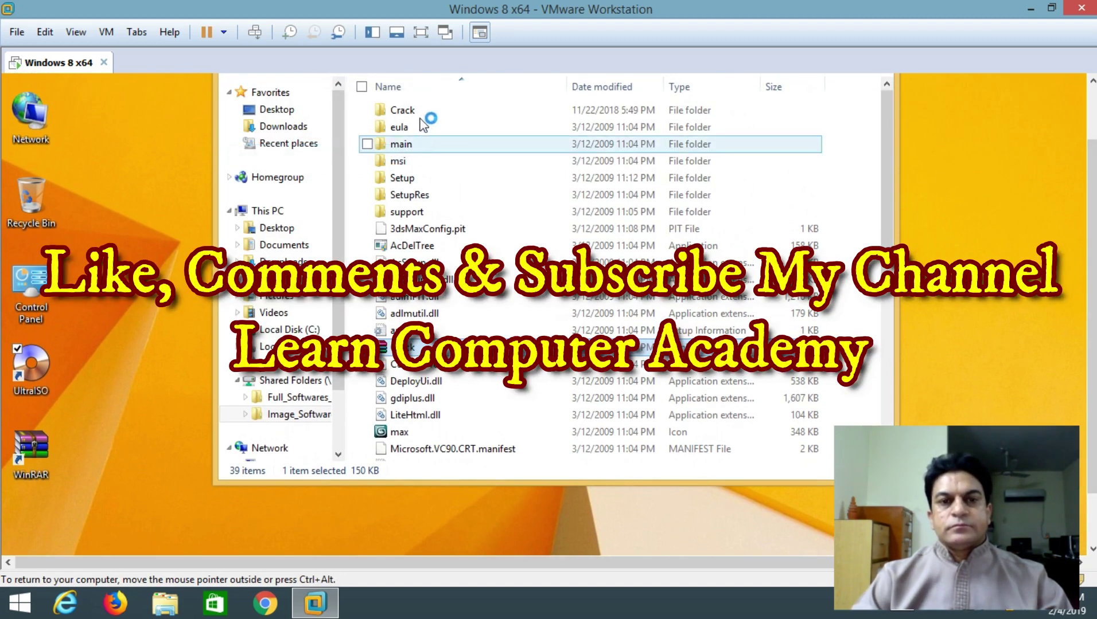
double_click(395, 112)
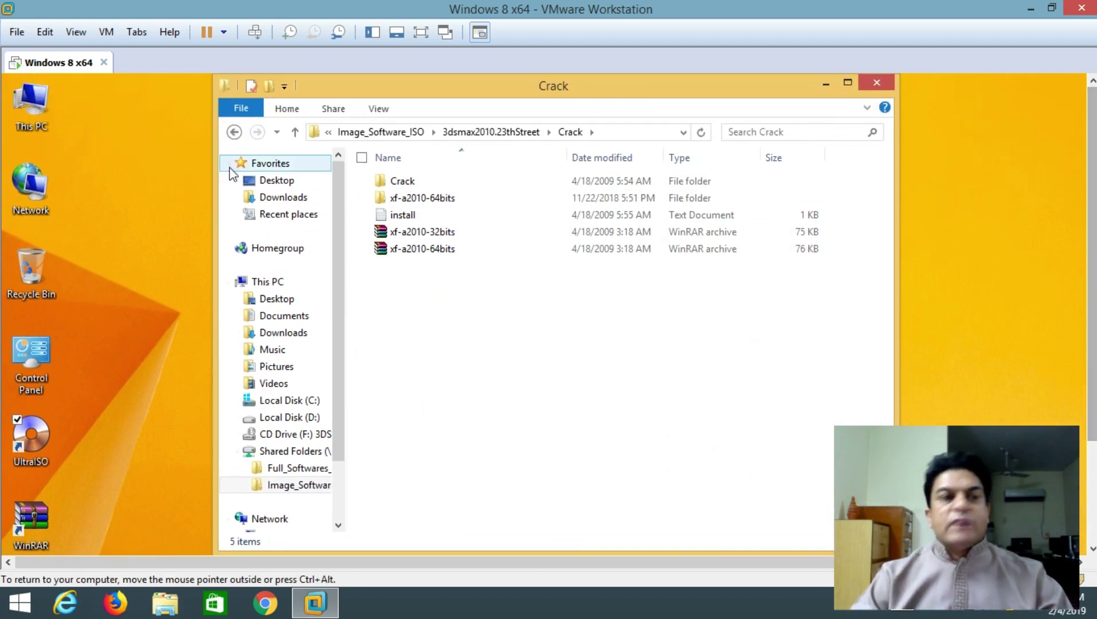
Check This PC's system properties to confirm Windows is 64-bit
right_click(23, 110)
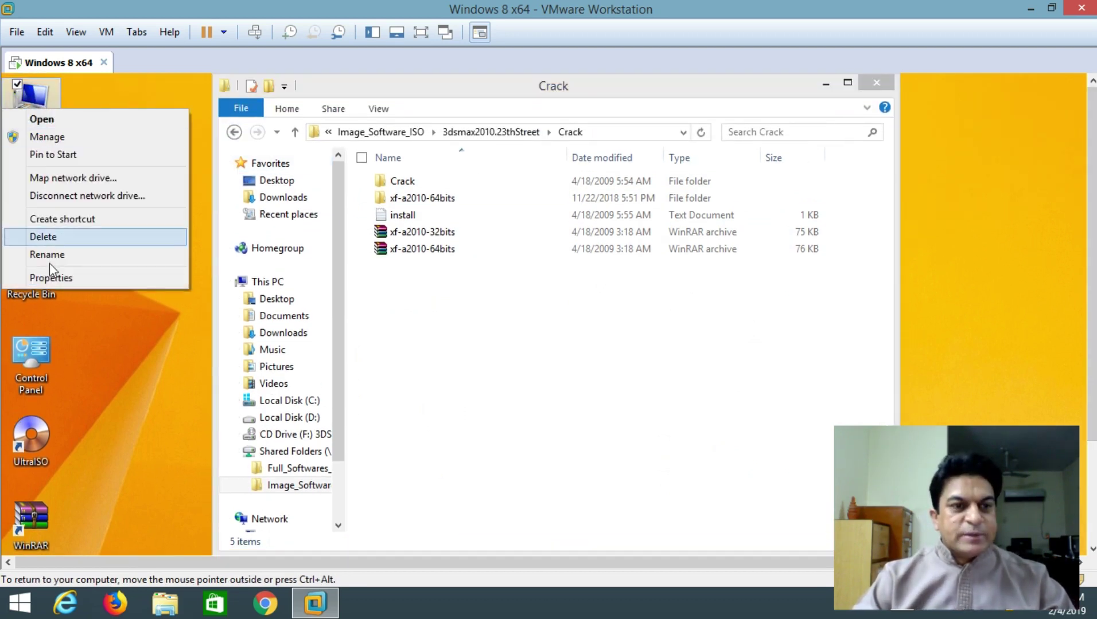
click(66, 279)
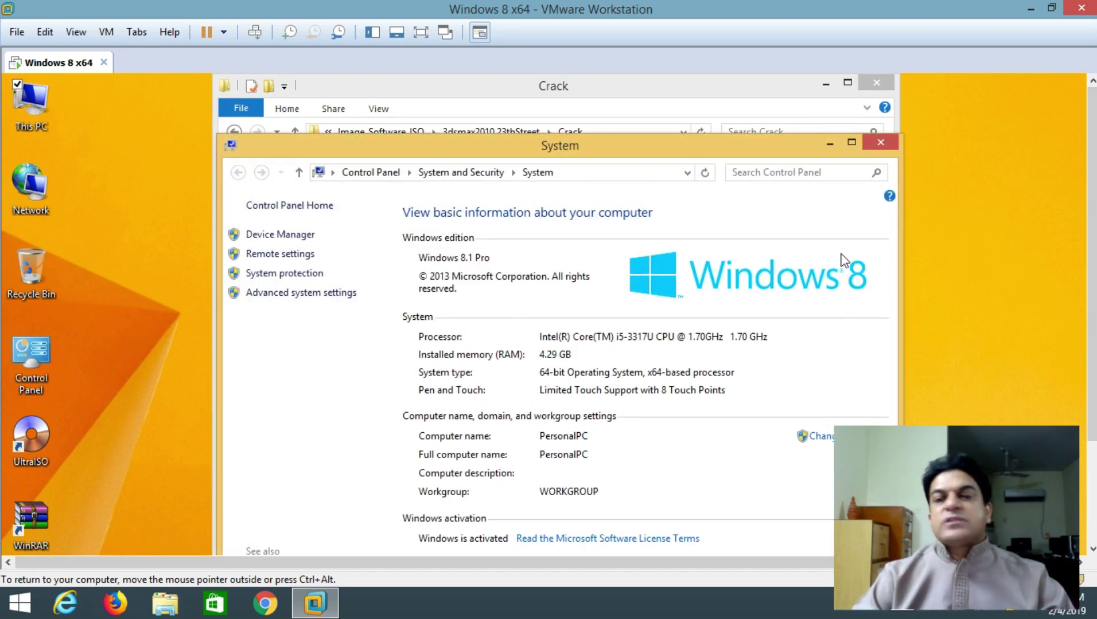
click(880, 142)
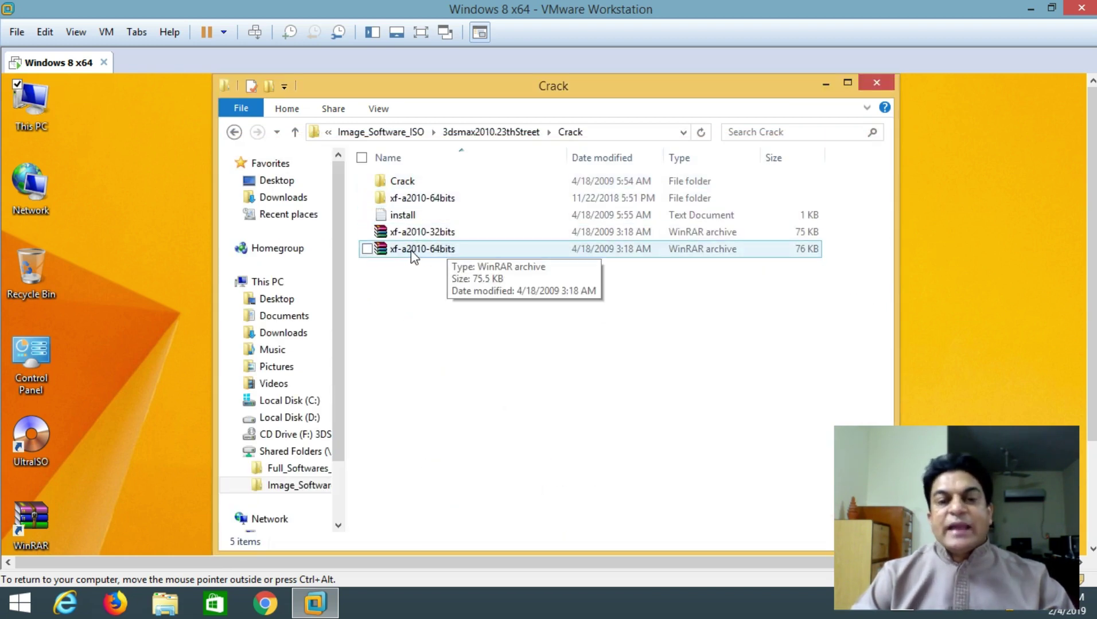
Extract xf-a2010-64bits into its own folder and open Windows Defender from its malware alert
right_click(411, 253)
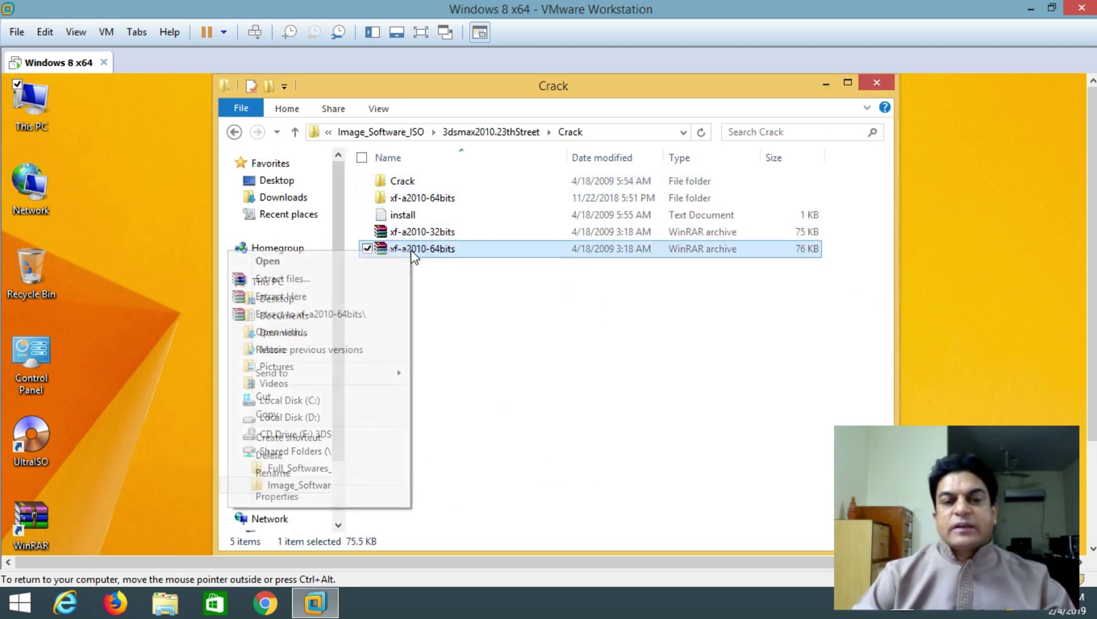
click(353, 314)
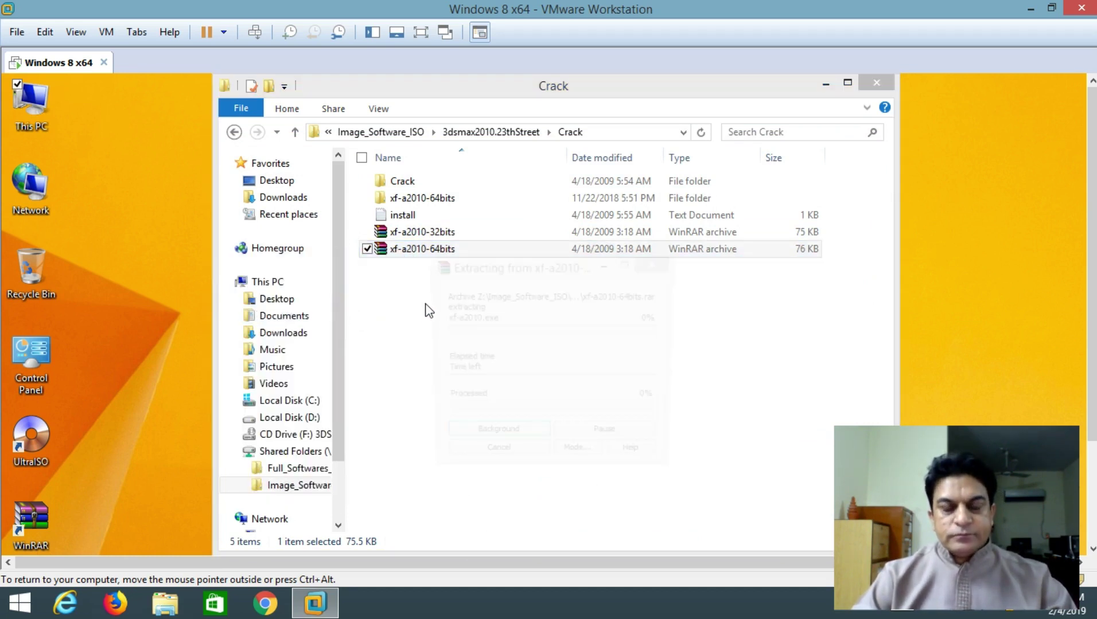
right_click(439, 252)
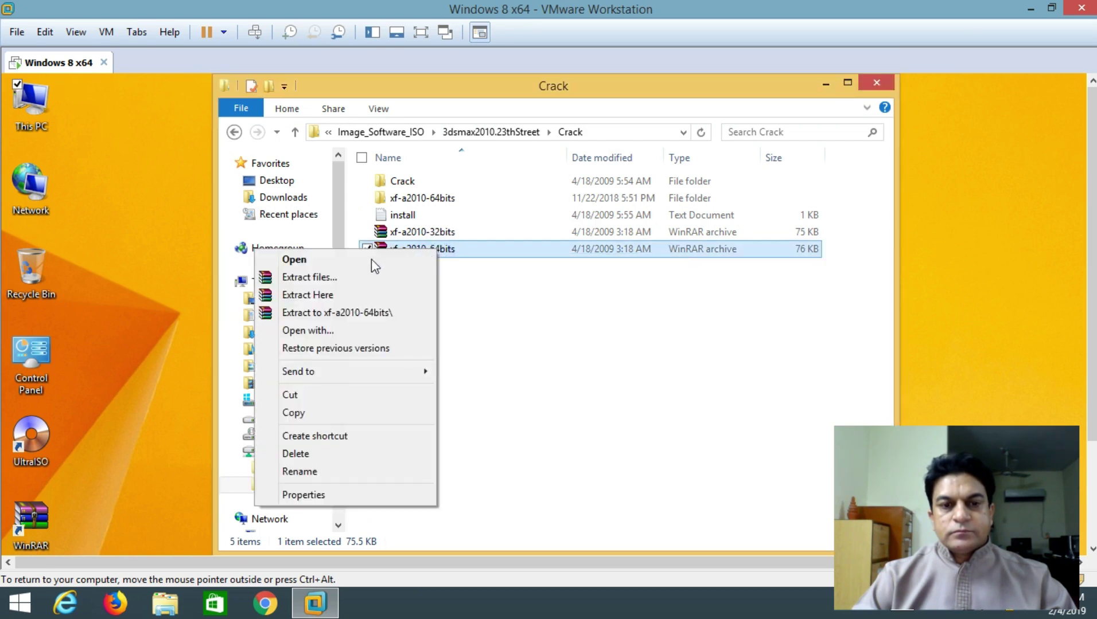
click(570, 314)
click(940, 64)
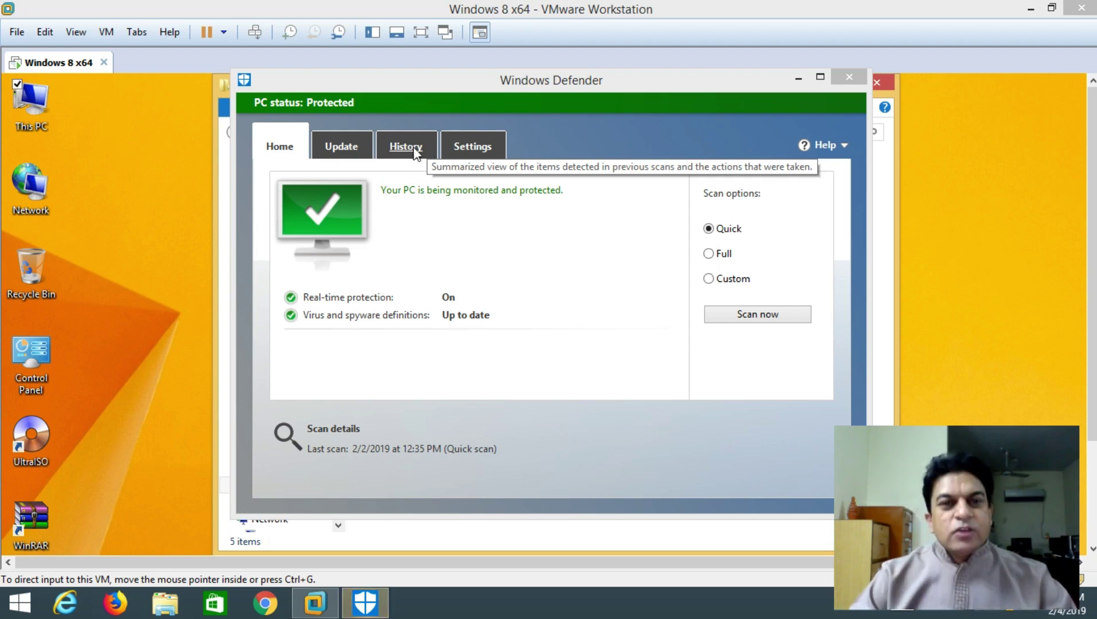
Turn off Defender's real-time protection, save the change, check the Update status, and minimize Defender
click(467, 147)
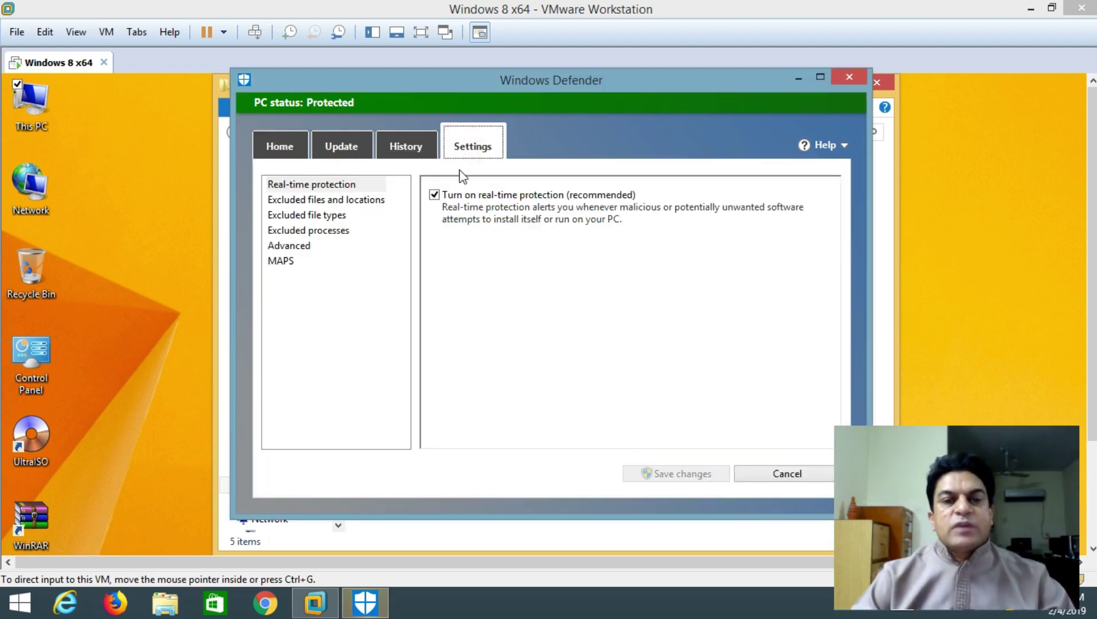
click(435, 195)
click(686, 475)
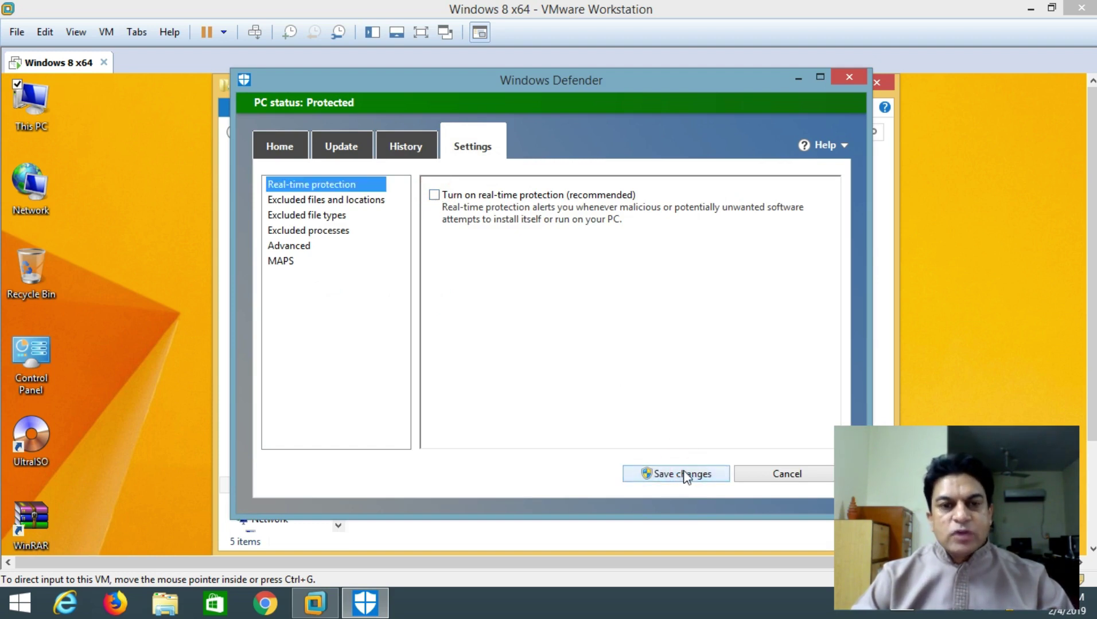
click(285, 147)
click(342, 145)
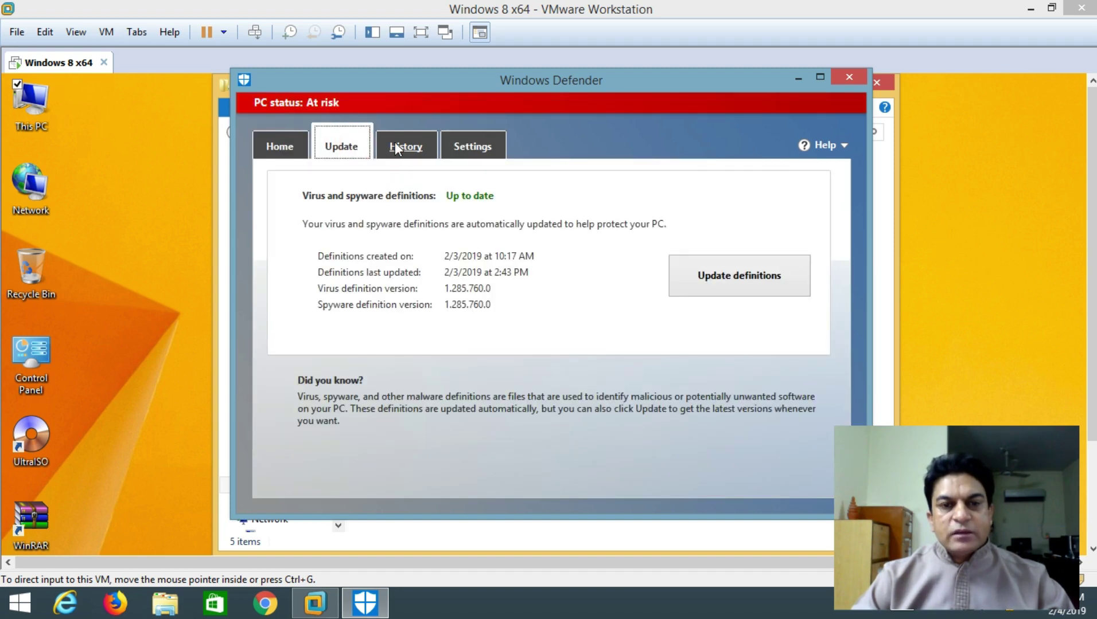
click(797, 79)
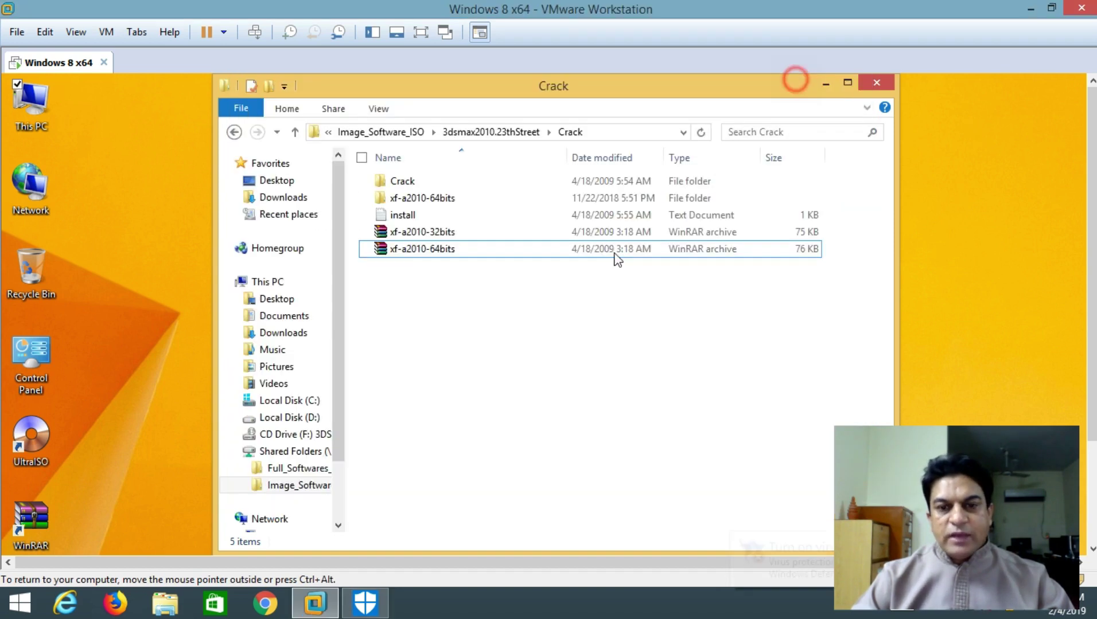
Extract the xf-a2010-64bits archive into the current Crack folder
click(416, 253)
right_click(417, 253)
click(301, 294)
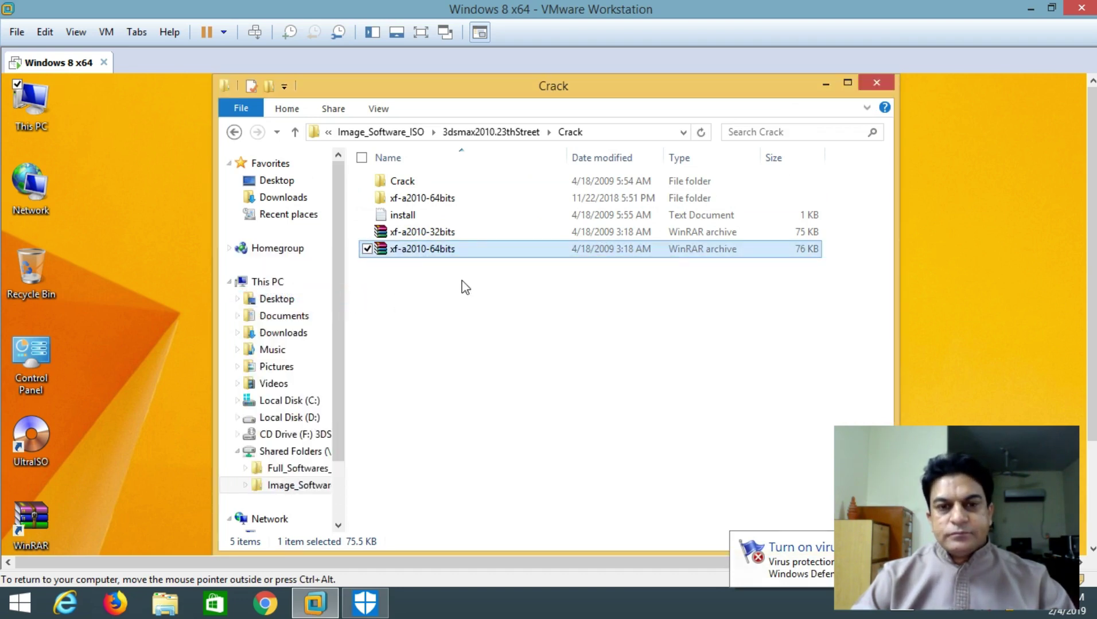
Run xf-a2010 from the xf-a2010-64bits folder as administrator, approving the UAC prompt
double_click(447, 201)
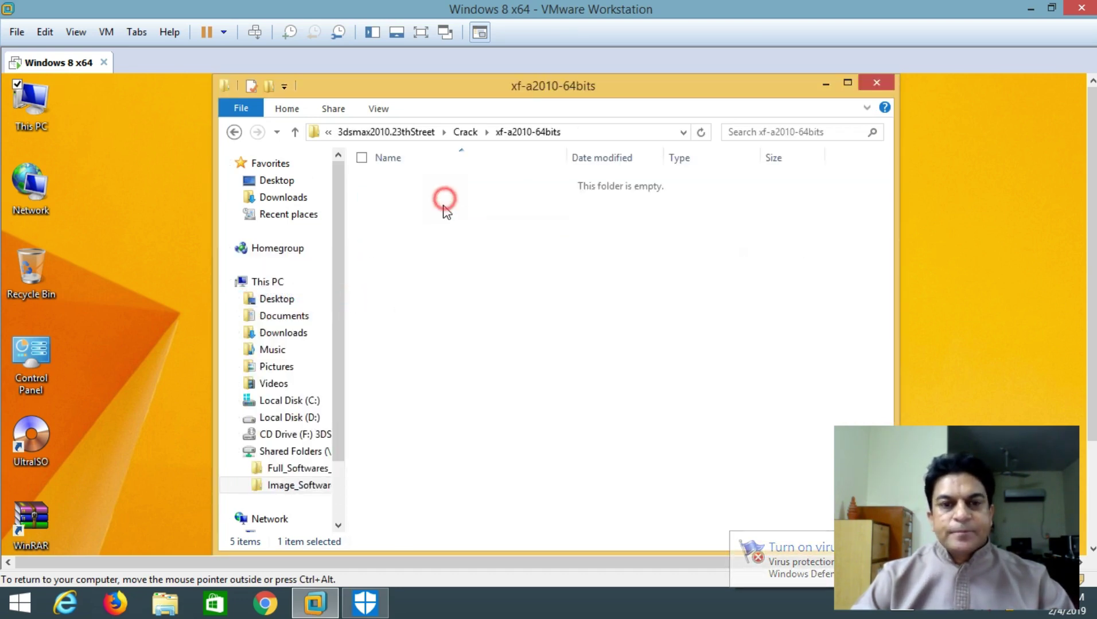
click(414, 181)
right_click(413, 181)
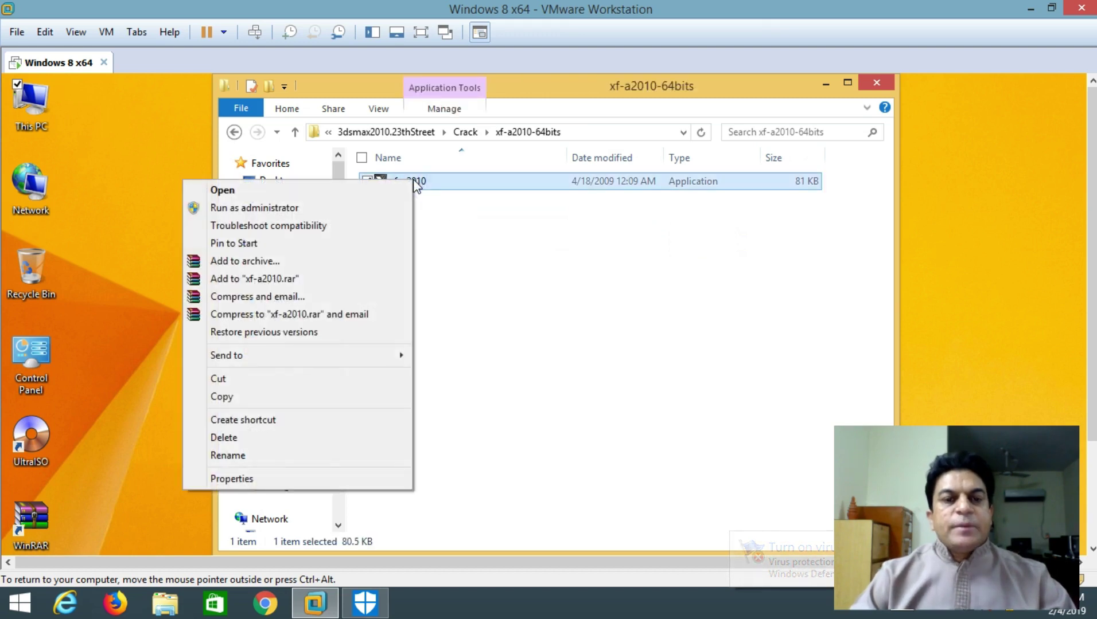
click(224, 208)
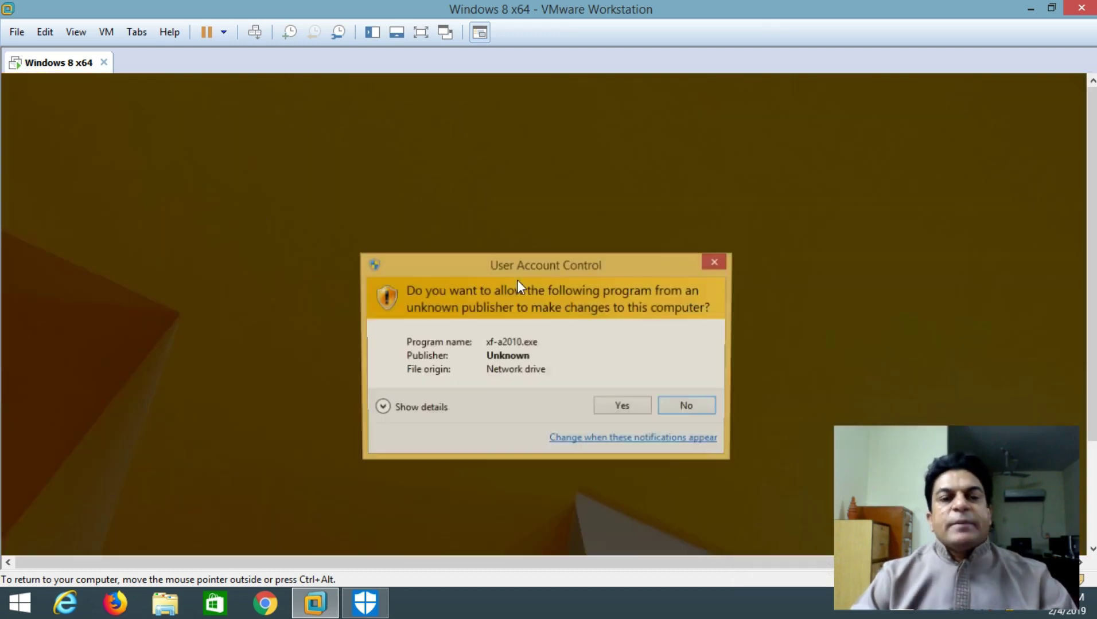
click(636, 413)
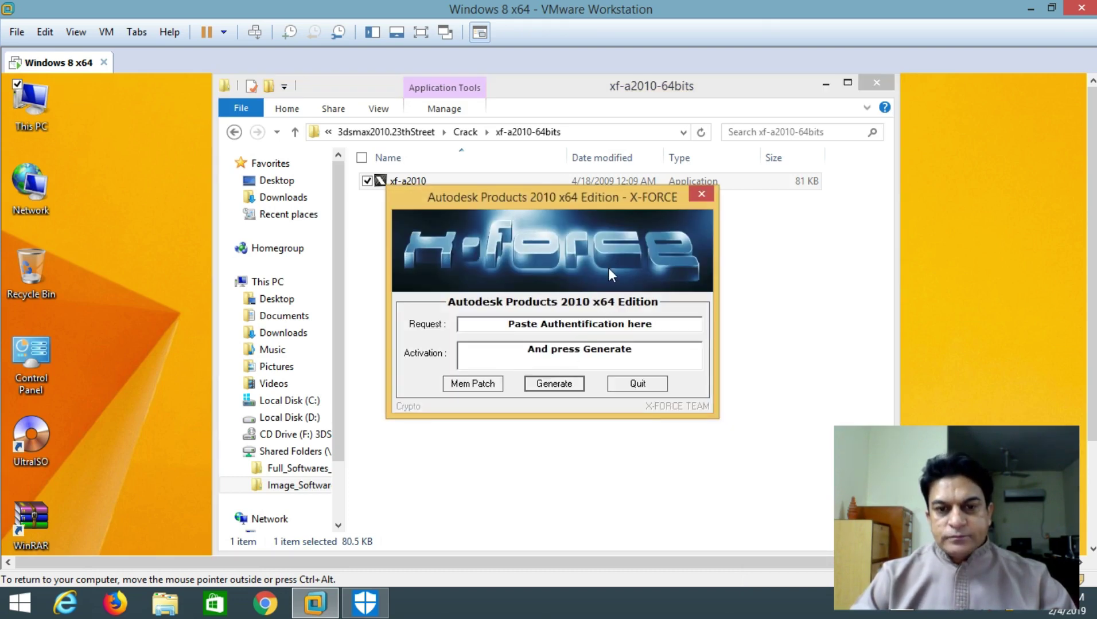
Park the X-FORCE keygen on the left and bring the 3ds Max installer forward, shifted up-right
drag(604, 201, 564, 237)
click(824, 85)
drag(564, 231, 466, 205)
click(675, 248)
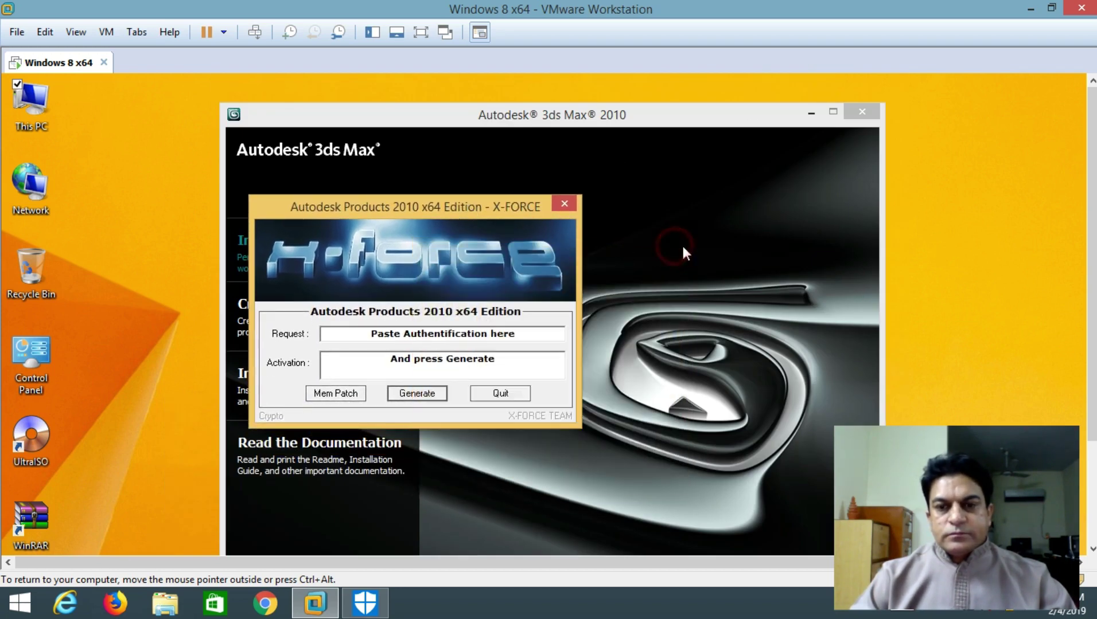
drag(379, 208, 164, 203)
click(532, 112)
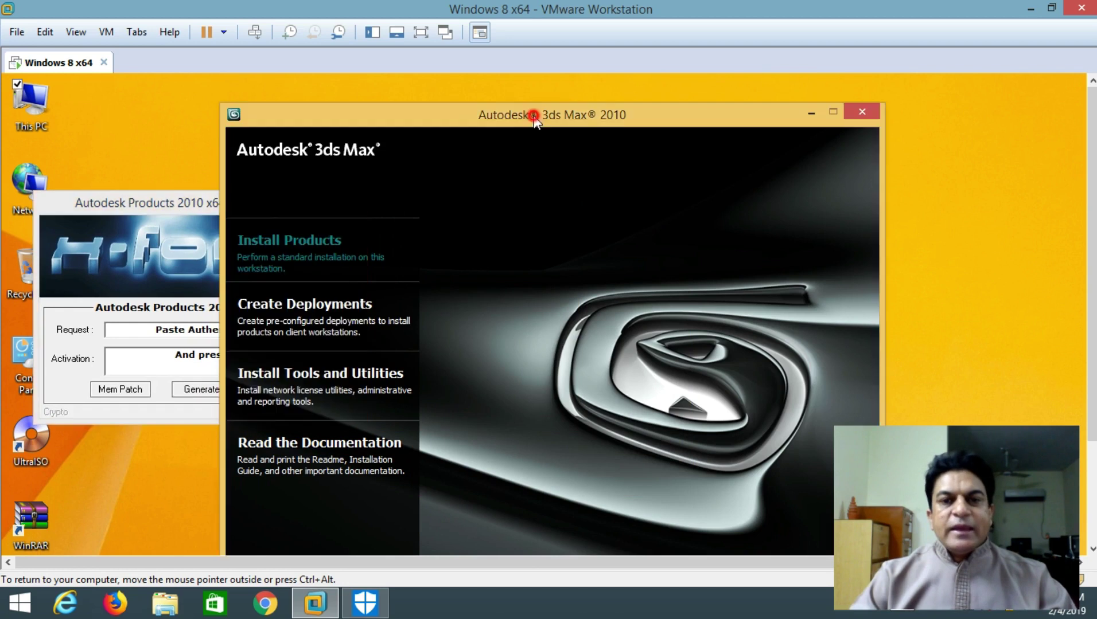
drag(532, 113, 564, 79)
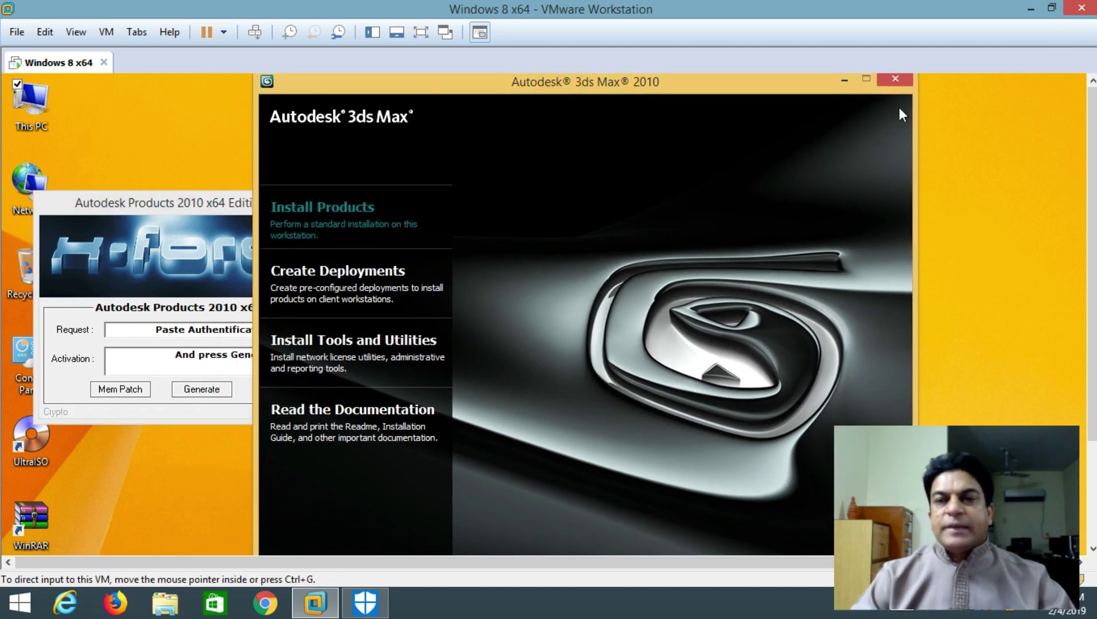
Choose Install Products with 3ds Max 2010 64-bit and 64-bit Components only, no 32-bit or tutorials
click(312, 218)
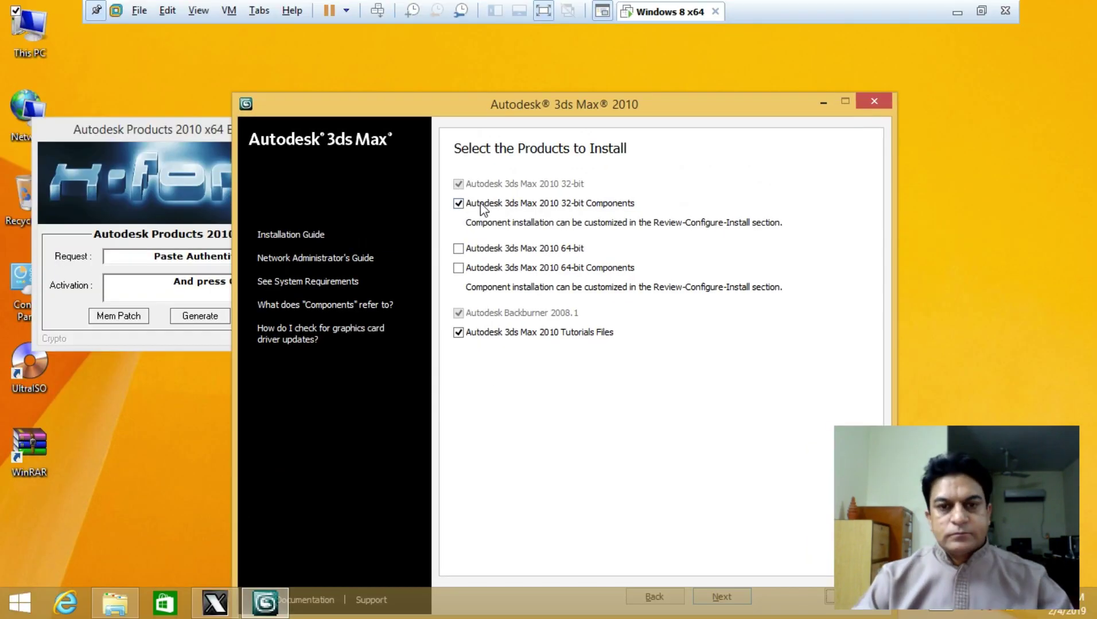
click(459, 203)
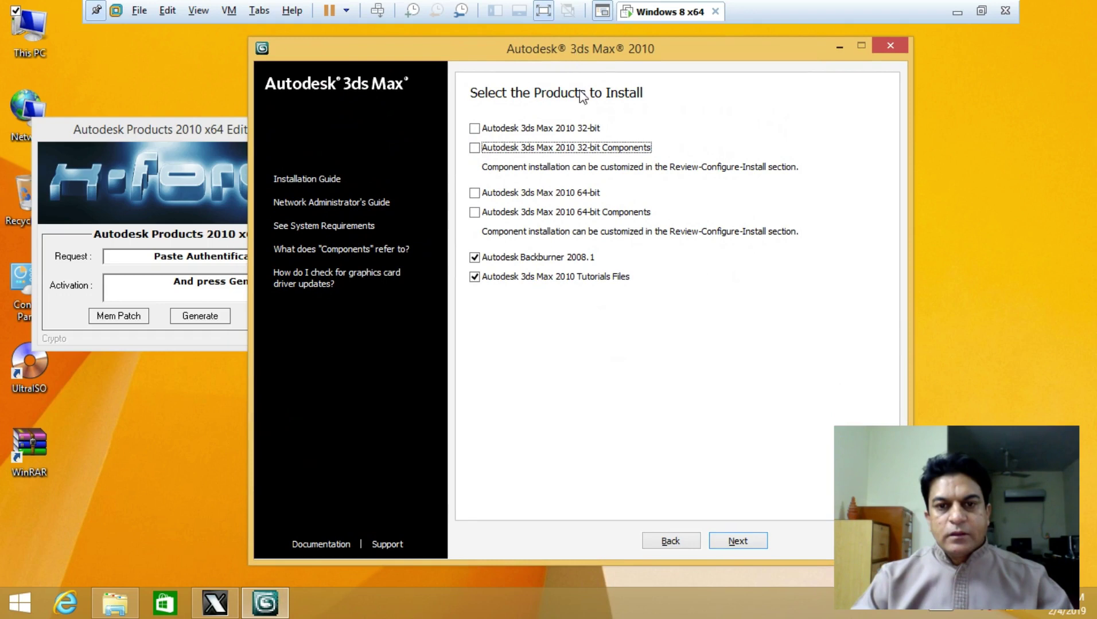
click(474, 192)
click(475, 212)
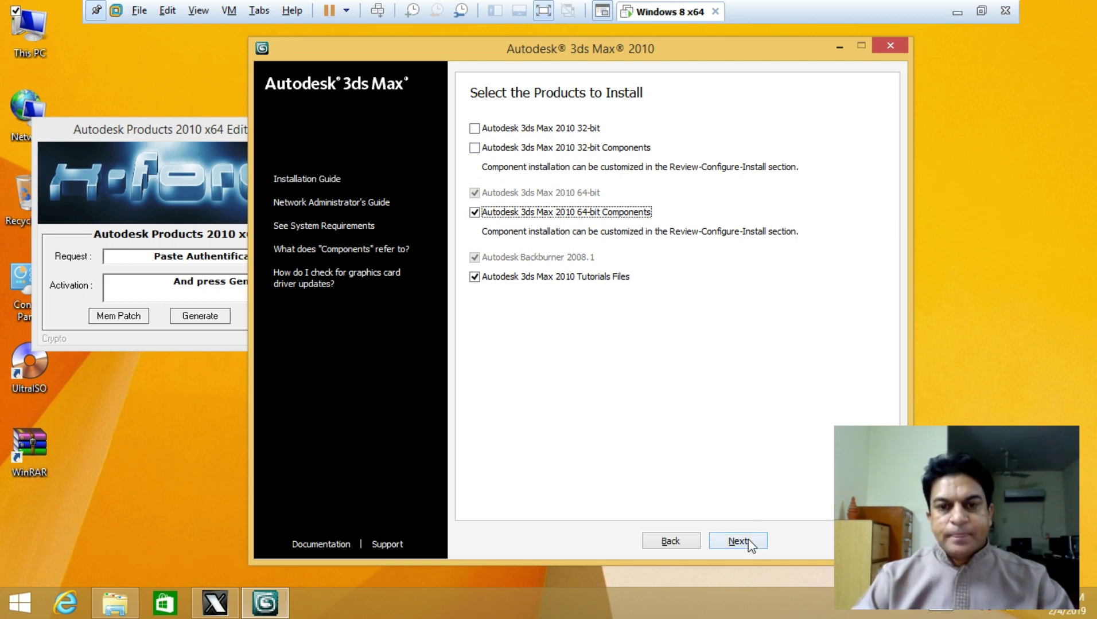
click(475, 278)
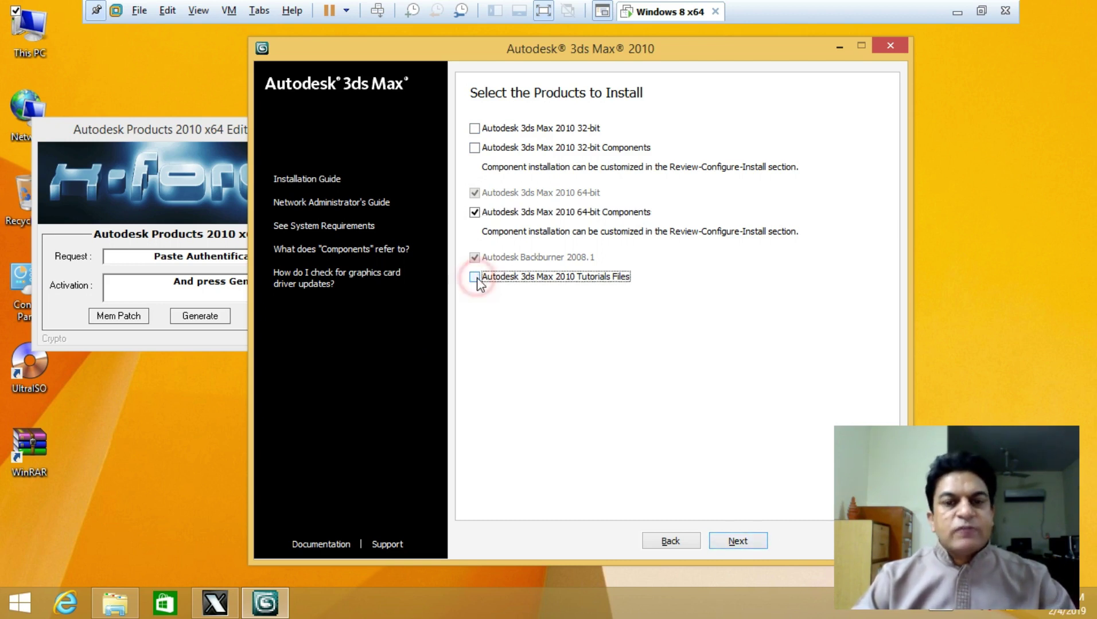
click(731, 542)
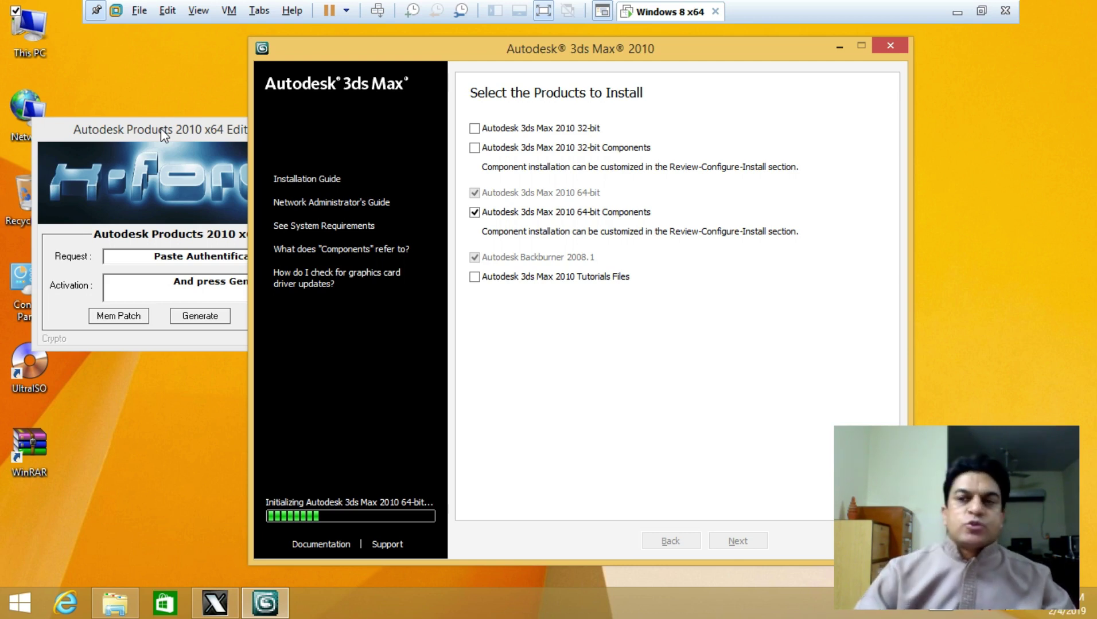
click(980, 11)
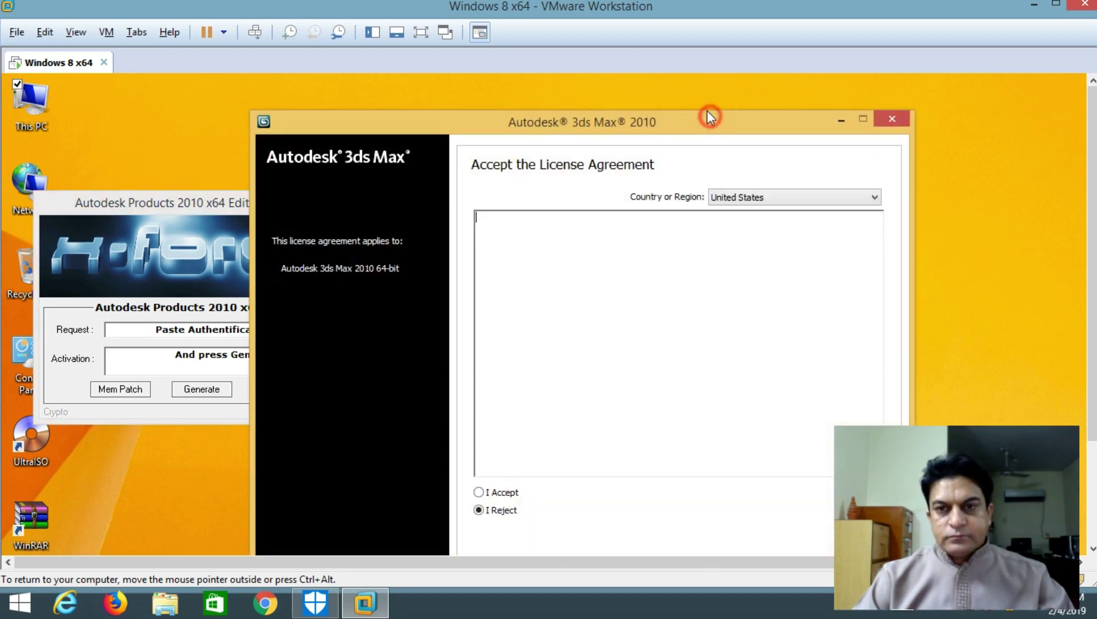
Set Country or Region to Pakistan, accept the license agreement, and continue
drag(708, 117, 698, 78)
click(751, 159)
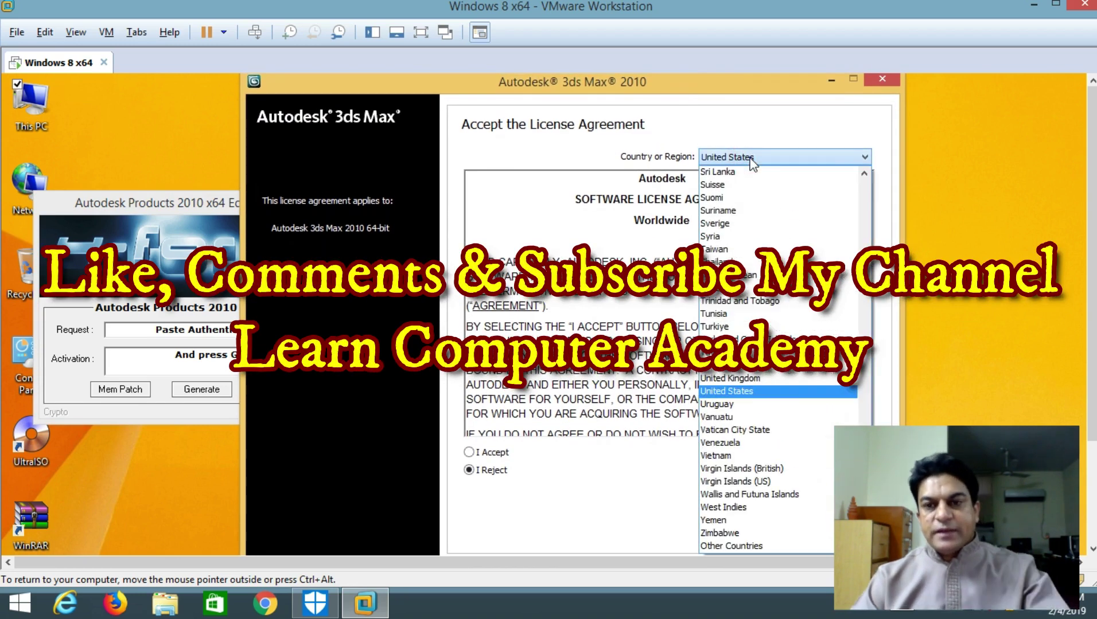
key(p)
click(737, 171)
click(470, 452)
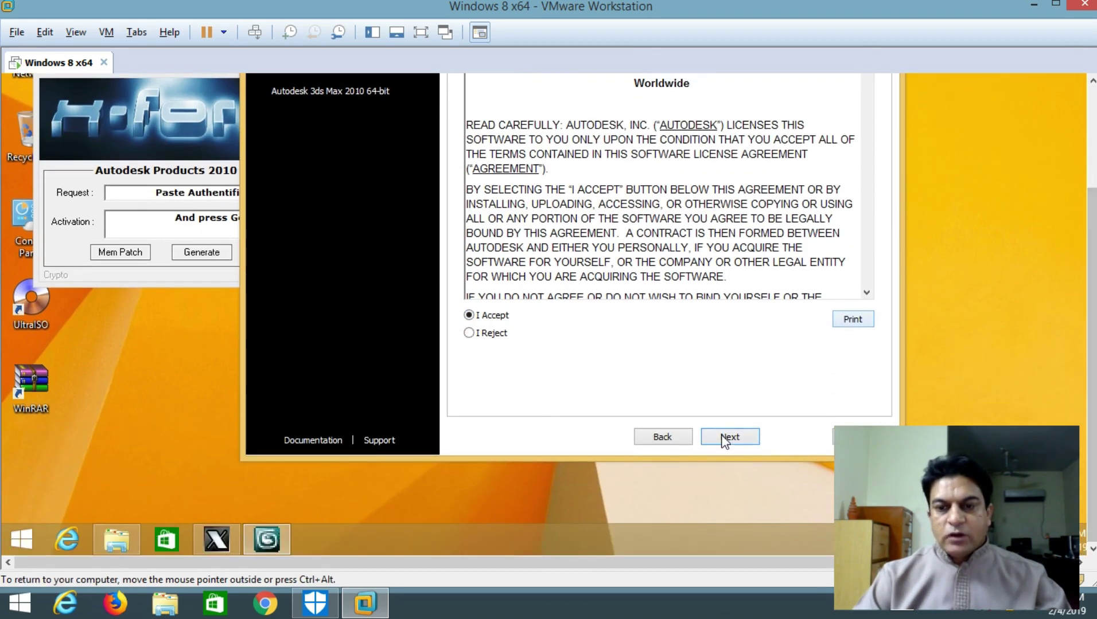
click(726, 437)
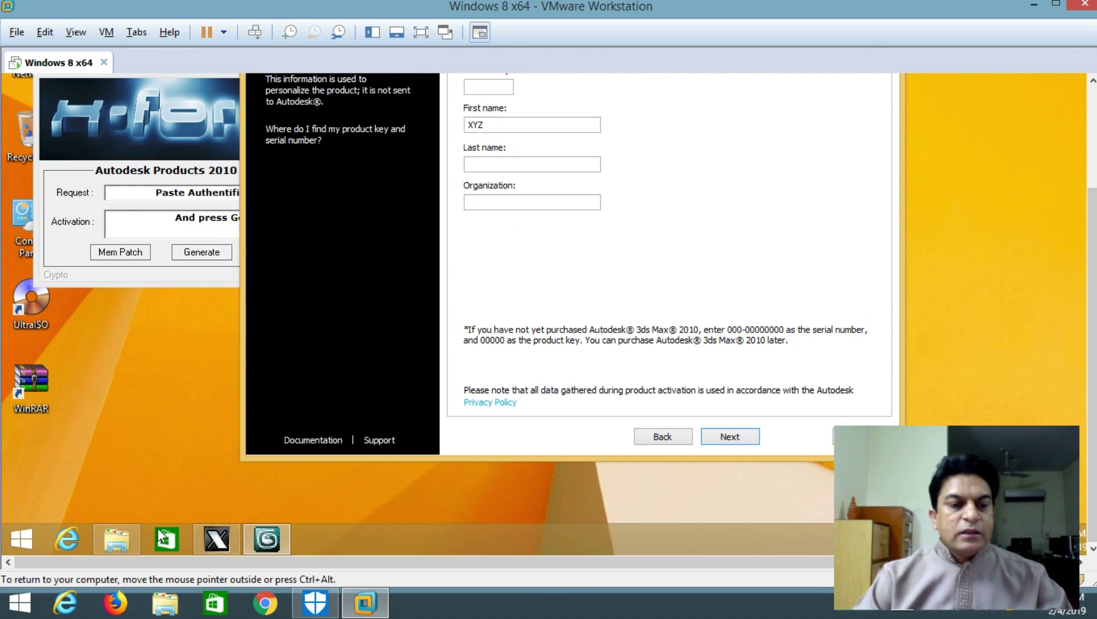
Copy the product key from the Crack folder's install notes file, then return to the installer
click(287, 402)
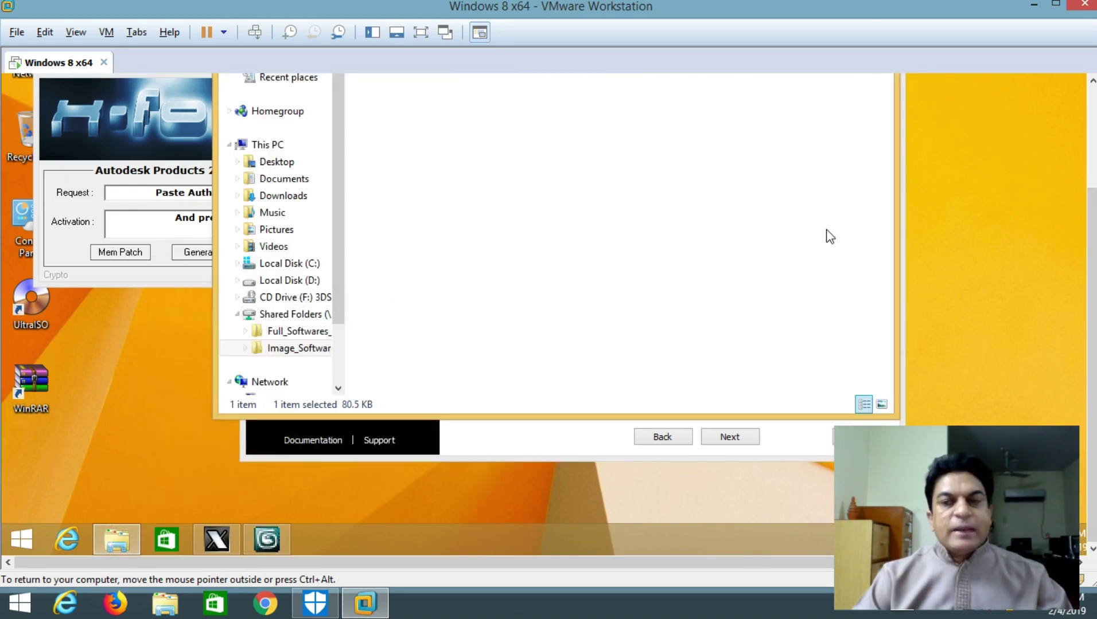
click(340, 183)
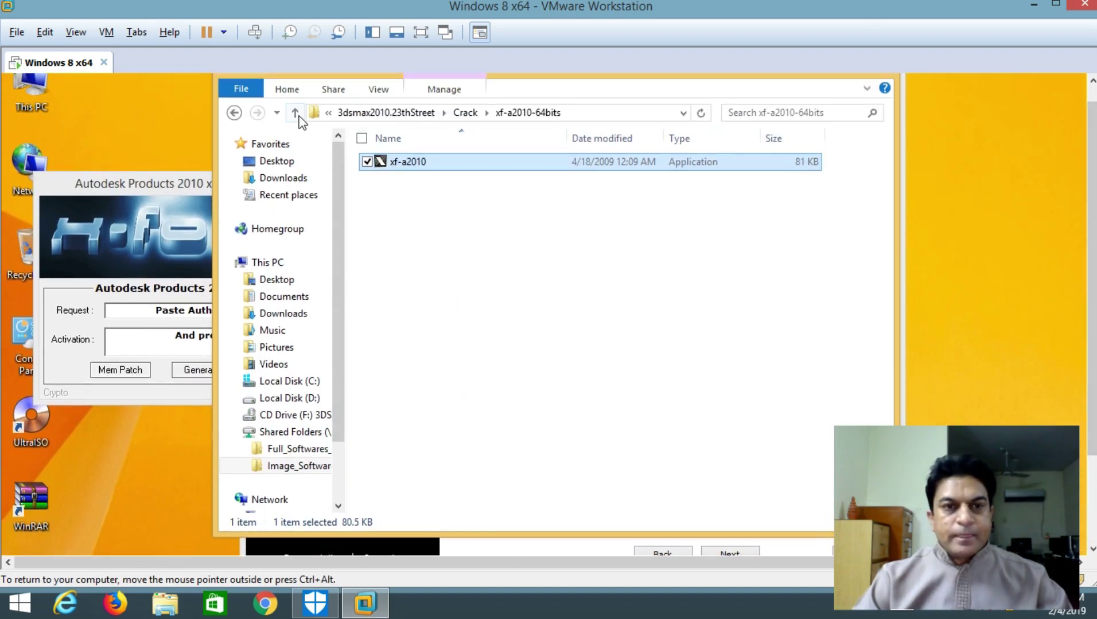
click(296, 113)
double_click(416, 197)
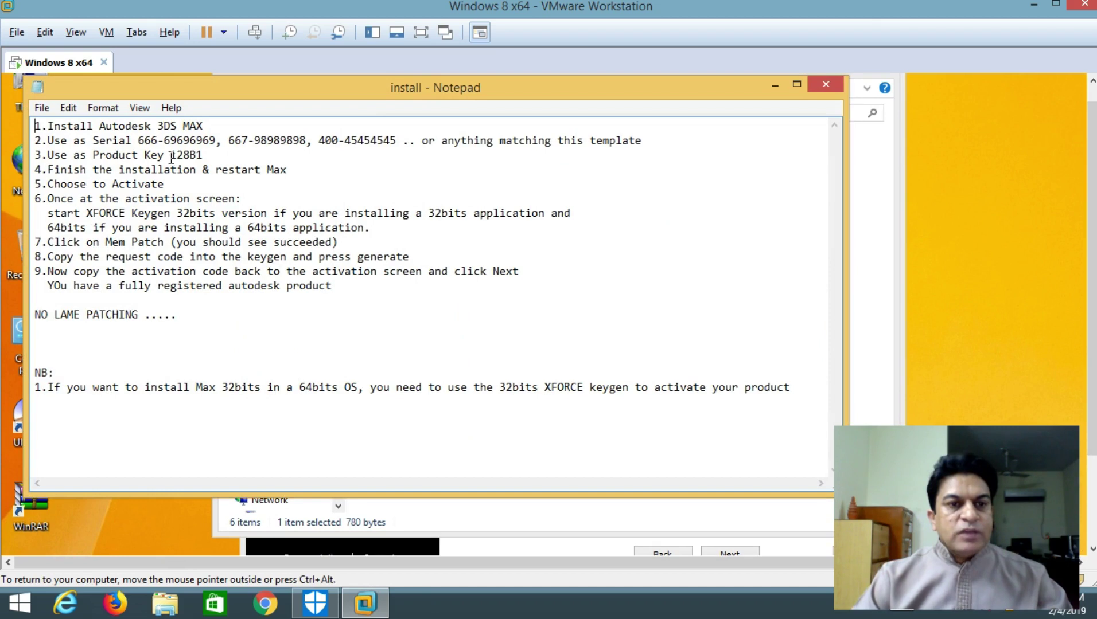
drag(170, 154, 203, 151)
key(ctrl+c)
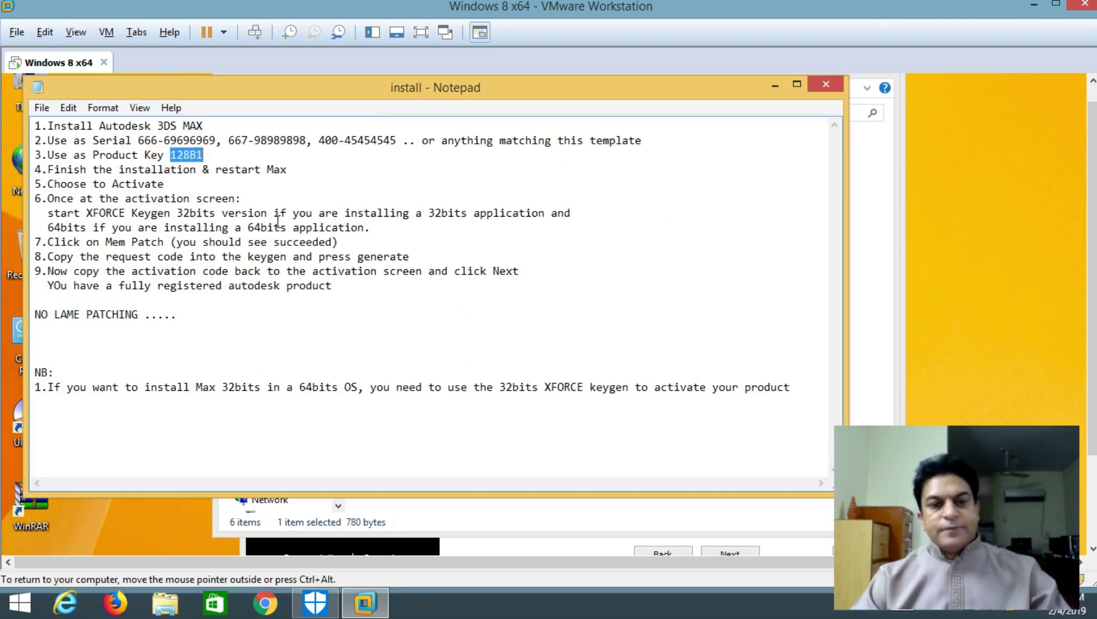
click(774, 86)
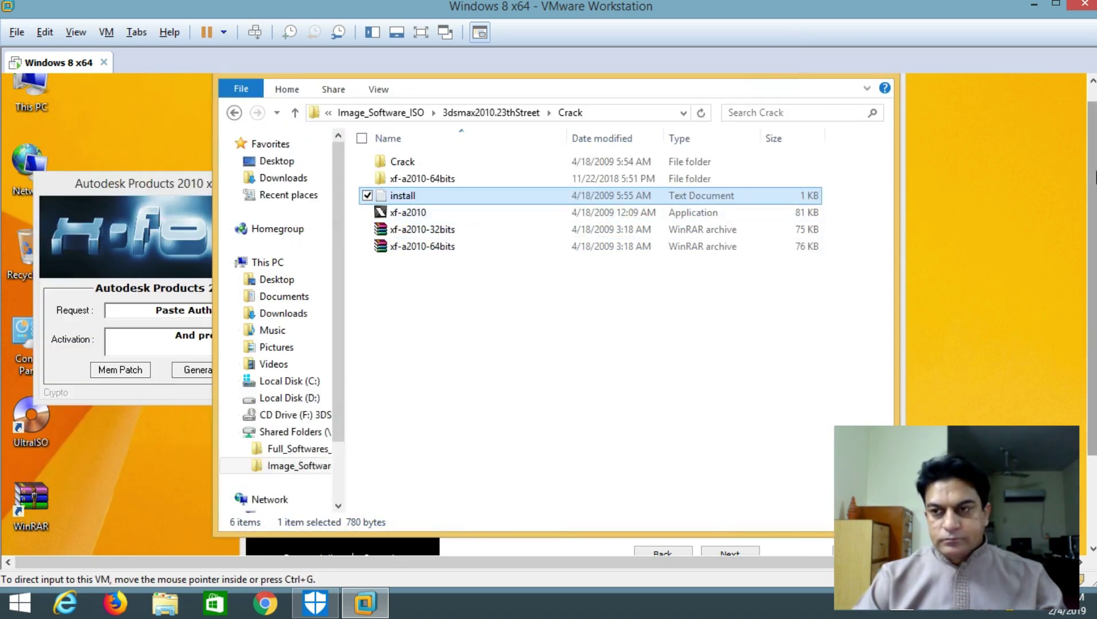
click(598, 549)
Enter the serial number and paste the copied product key into their fields
click(501, 204)
key(ctrl+v)
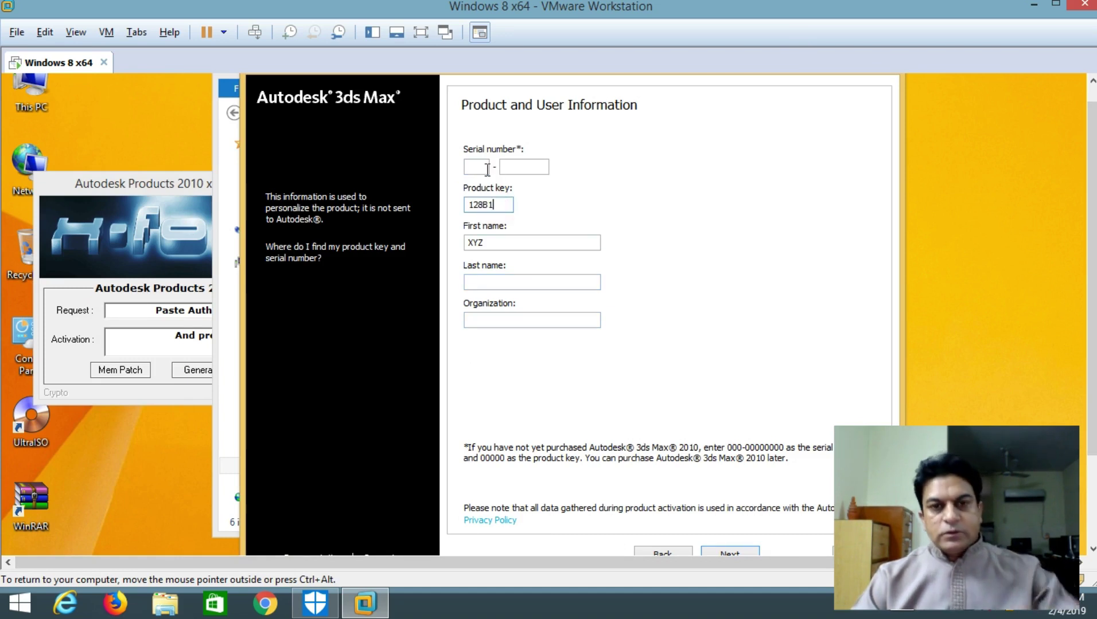
click(470, 168)
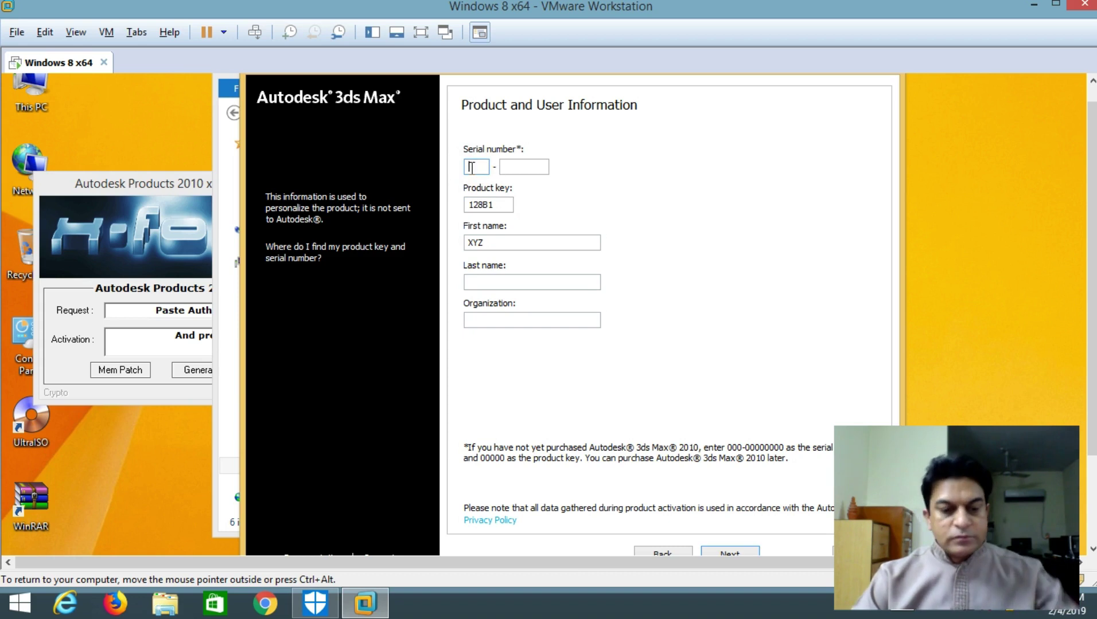
text(666)
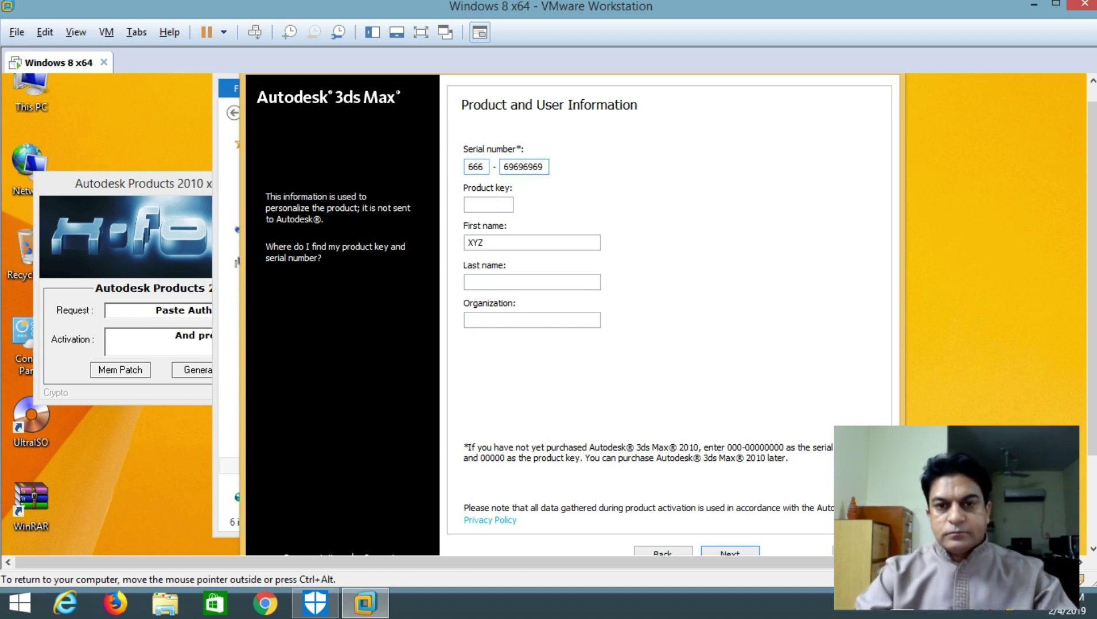
click(484, 204)
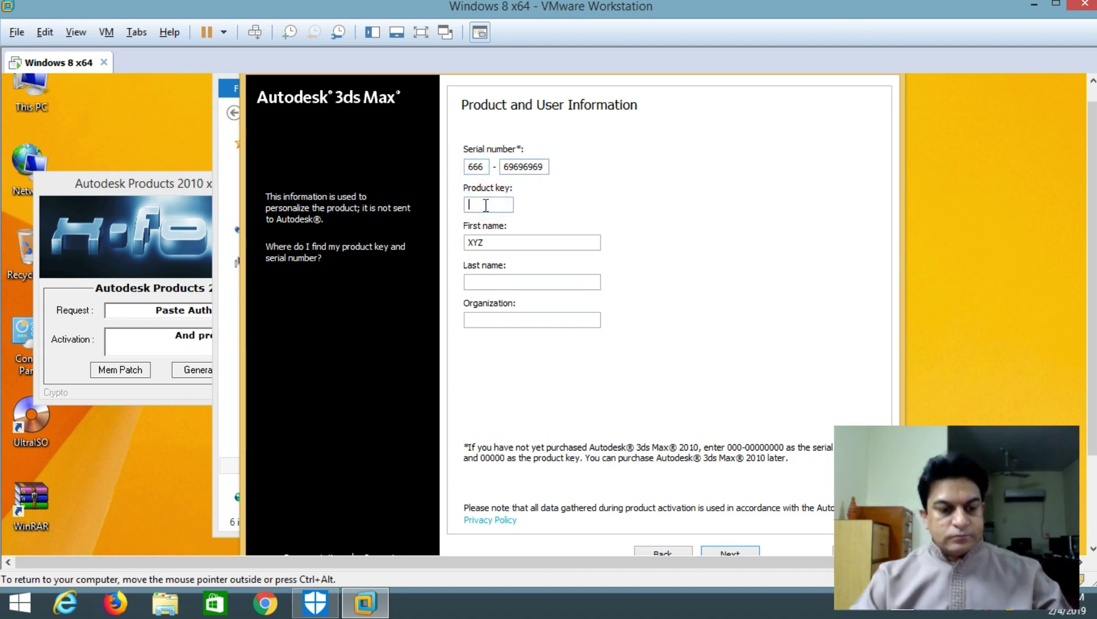
text(128B1)
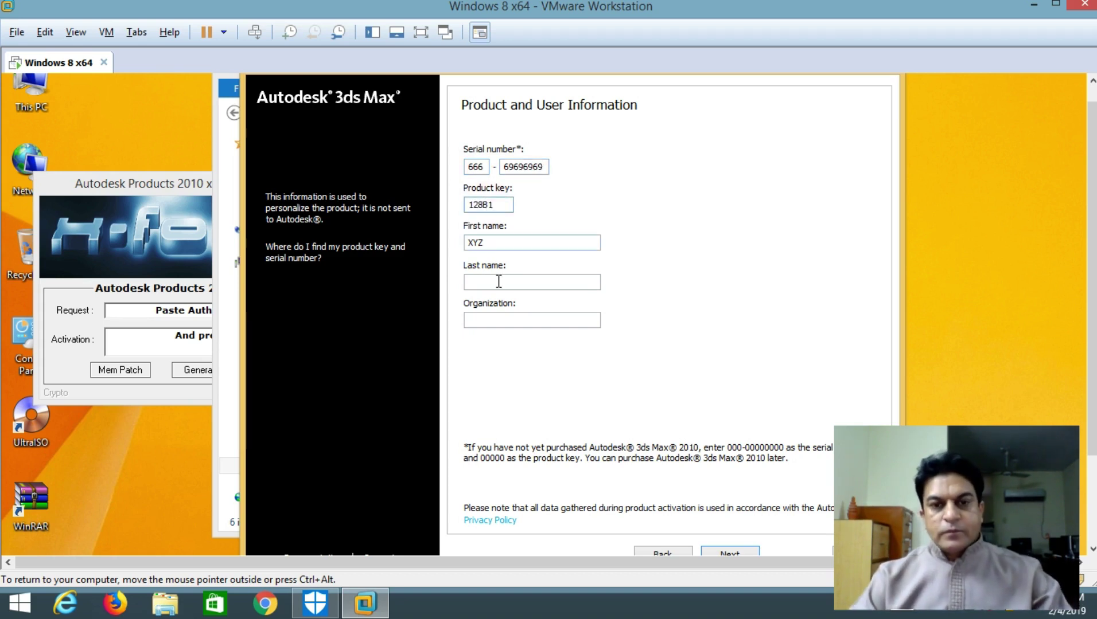
Fill in the last name and organization 'Personal Used', then continue to the settings review
click(497, 320)
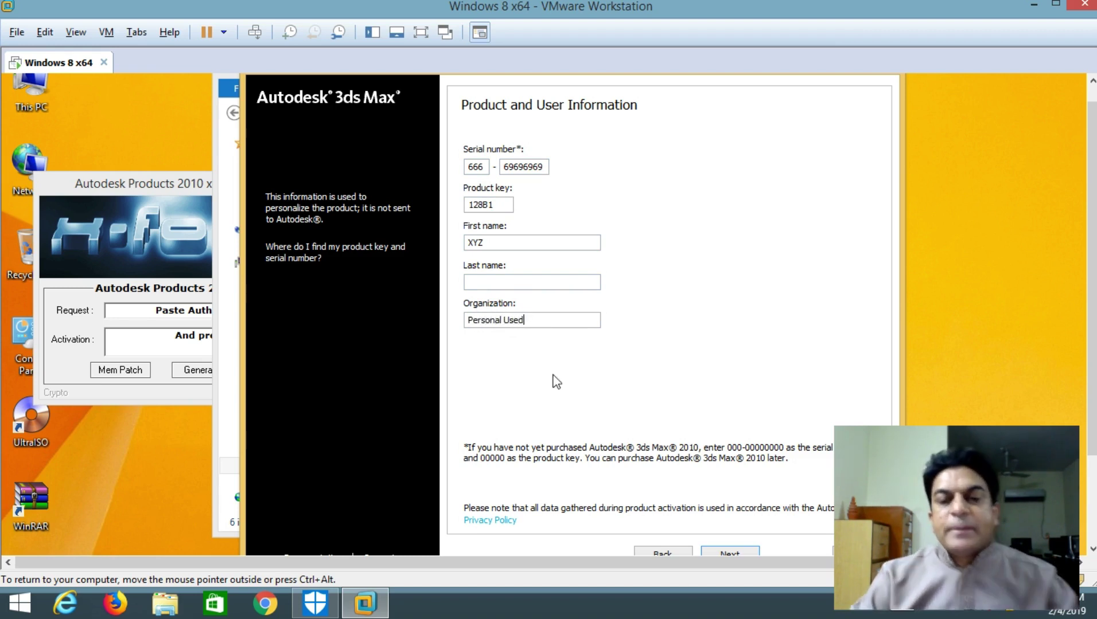
click(503, 283)
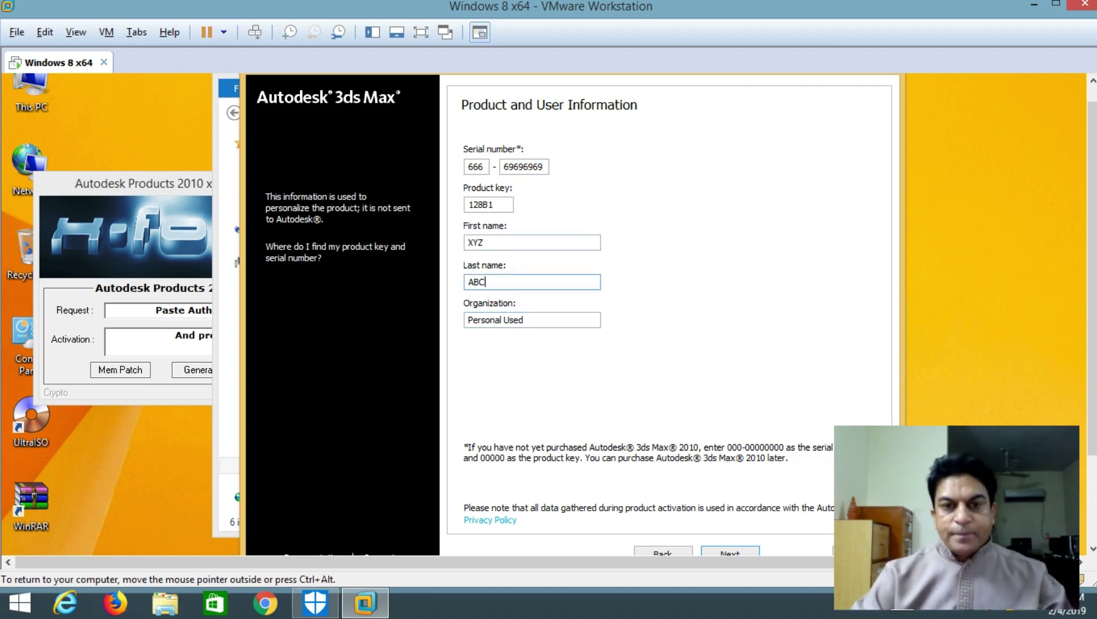
click(725, 433)
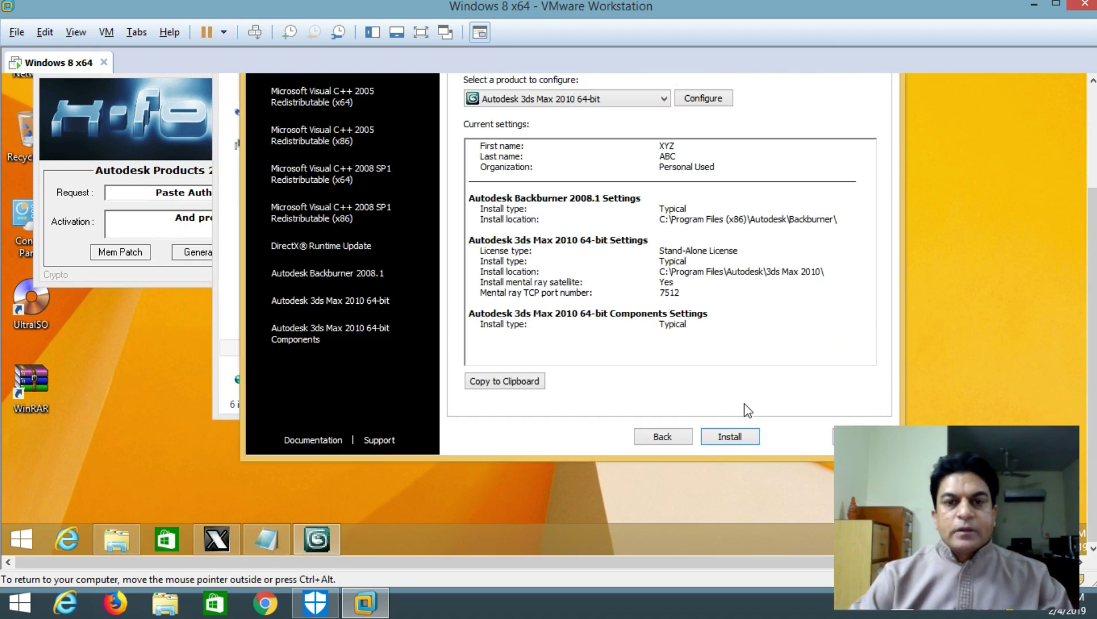
scroll(1090, 400, up, 3)
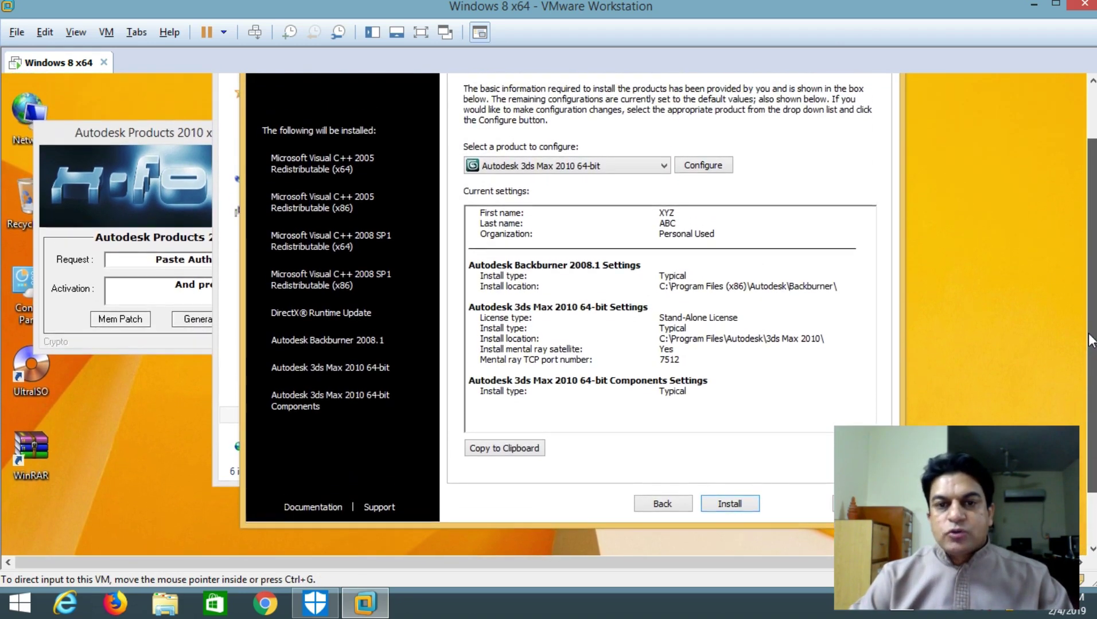
Start the installation and close the X-FORCE keygen while the prerequisite components install
click(724, 519)
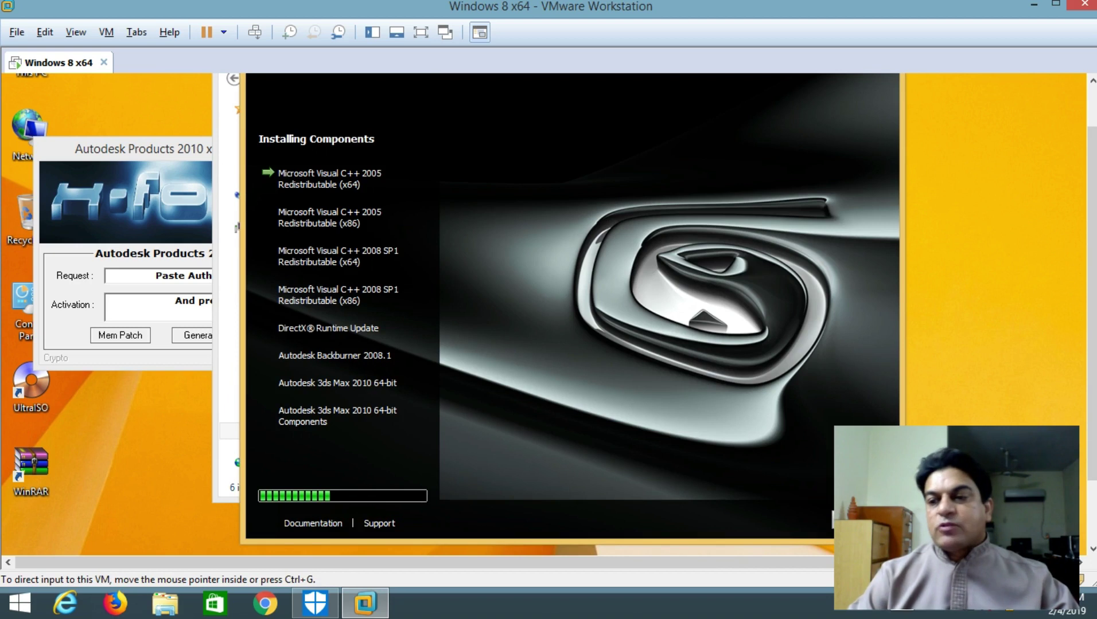
scroll(1092, 396, up, 2)
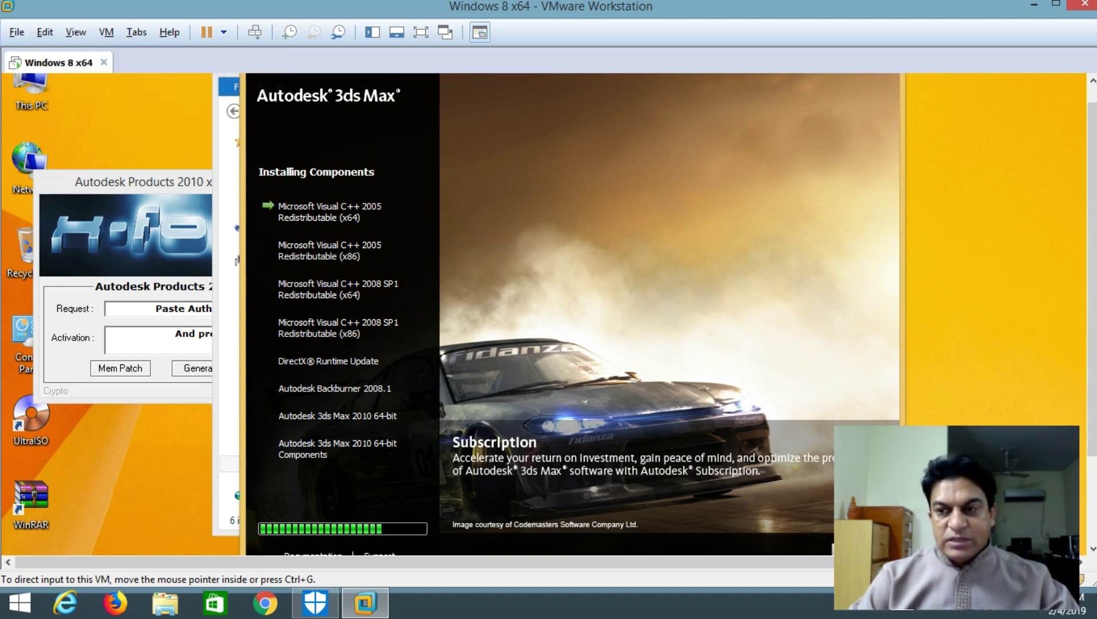
scroll(1093, 346, down, 2)
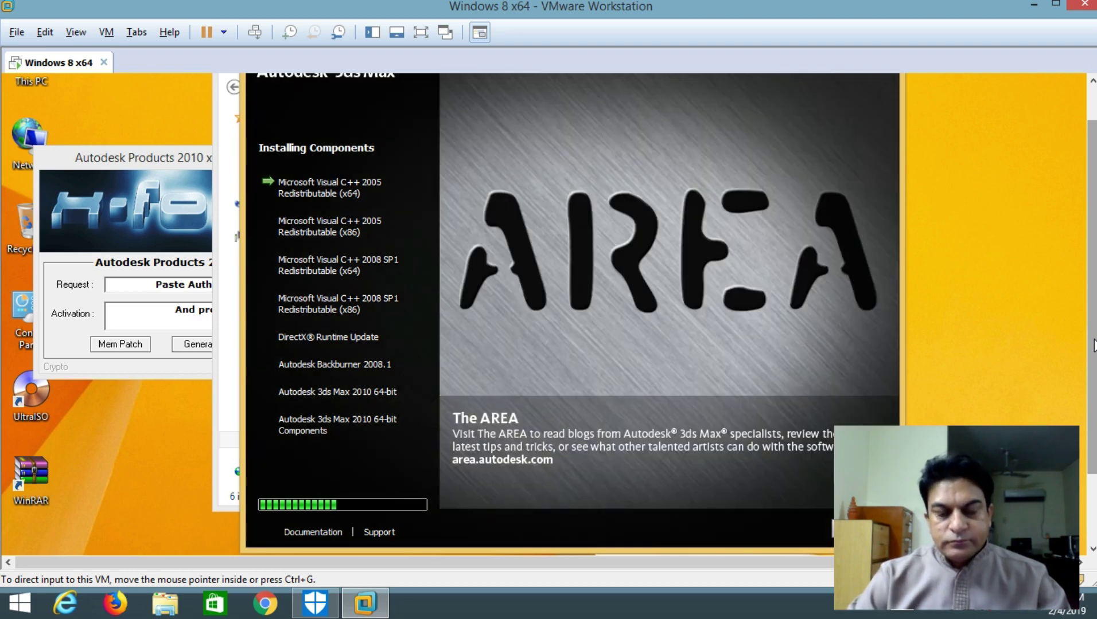
key(ctrl+alt+Return)
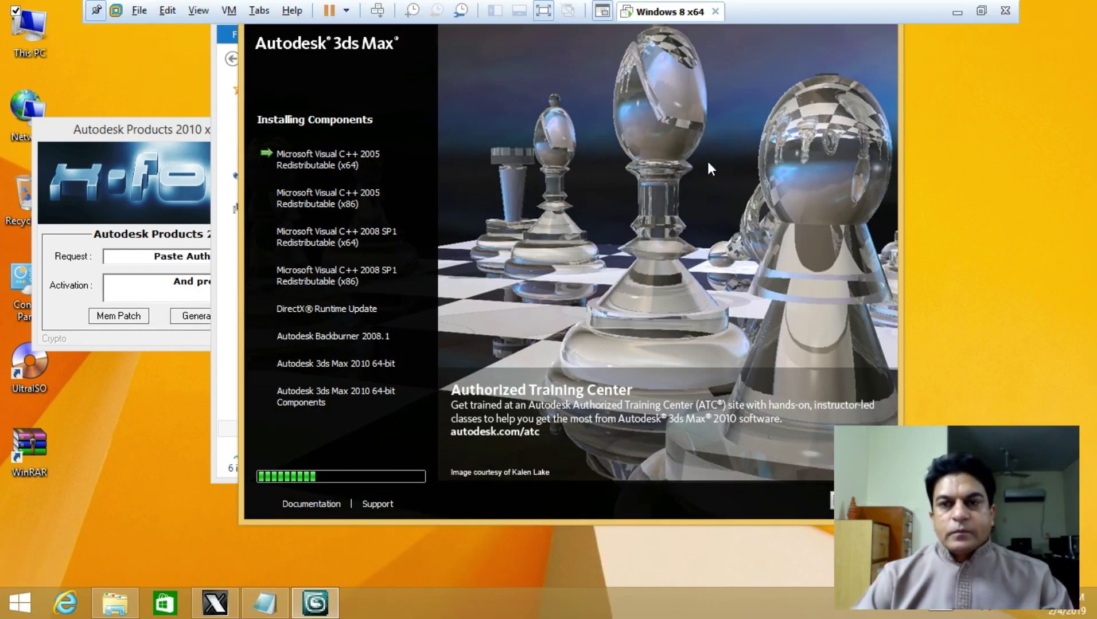
click(342, 255)
key(ctrl+alt+Return)
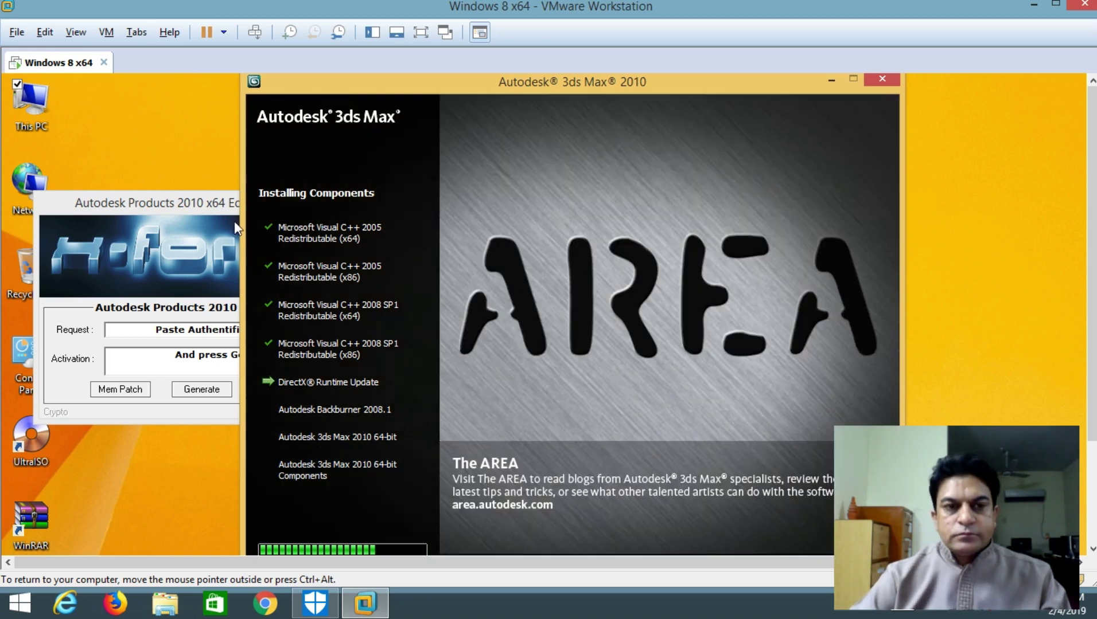
click(234, 221)
click(343, 201)
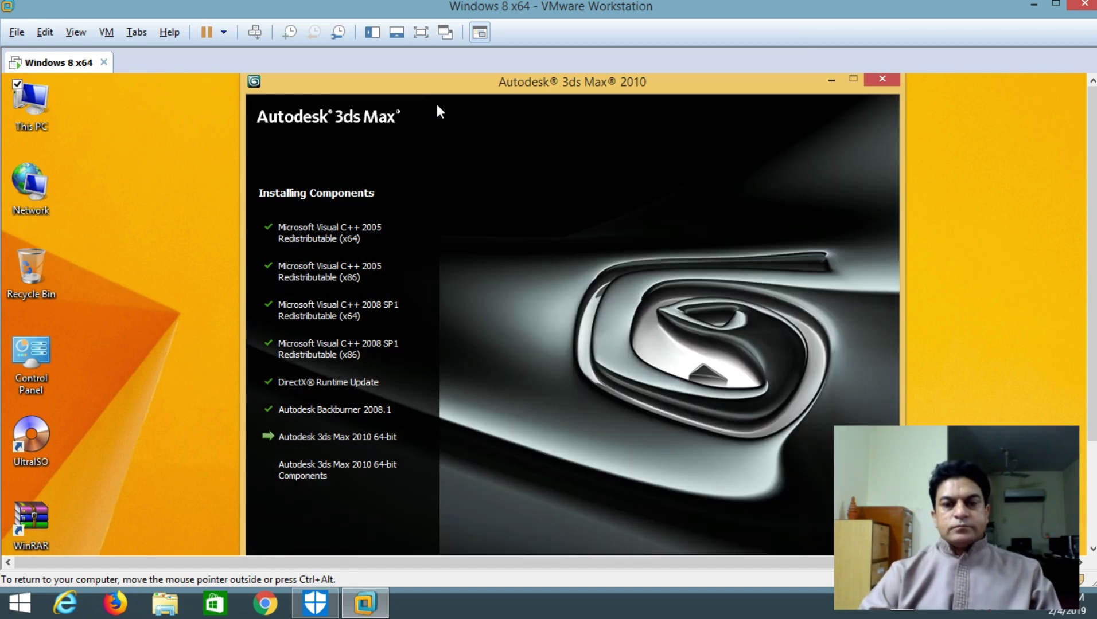
Wait until Backburner 2008.1, 3ds Max 2010 64-bit and its Components finish installing successfully
key(ctrl+alt+Return)
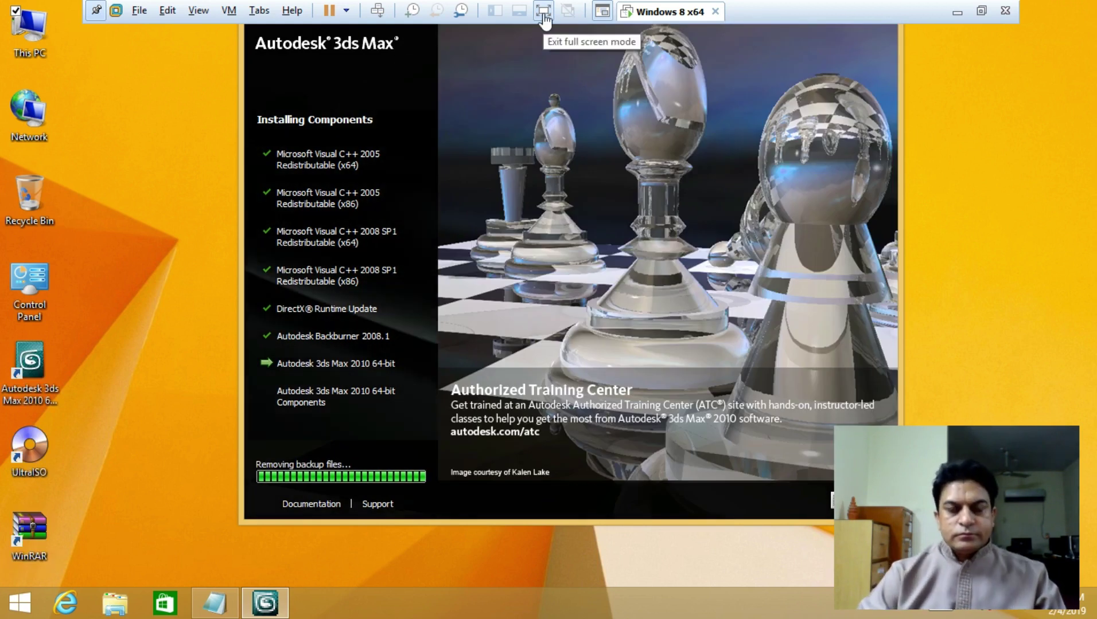
click(542, 14)
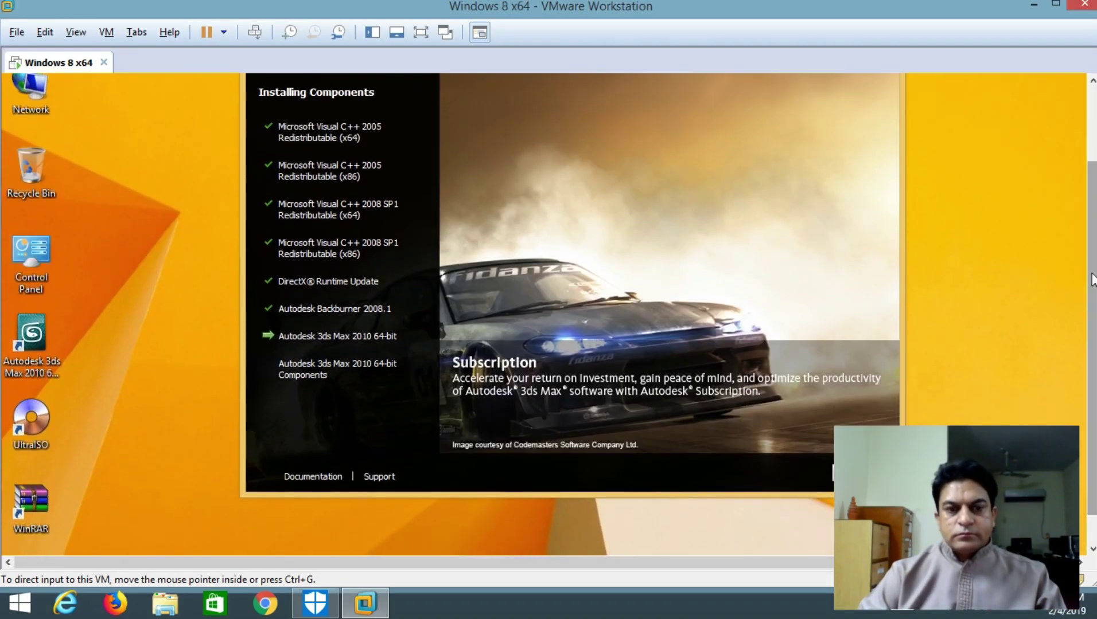
click(420, 32)
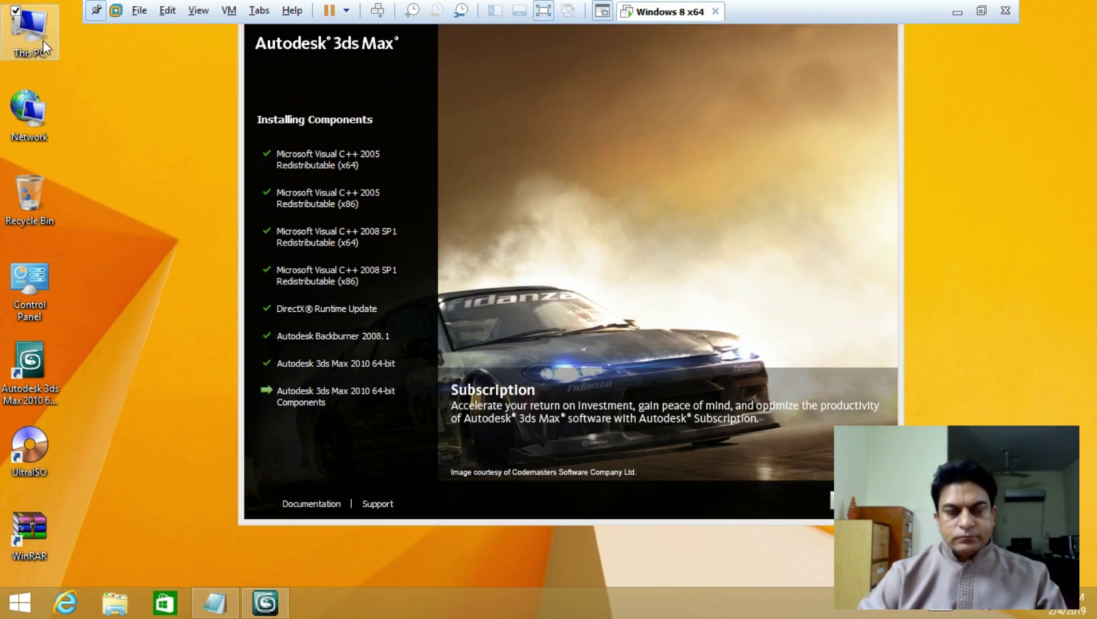
double_click(45, 48)
click(240, 34)
click(267, 241)
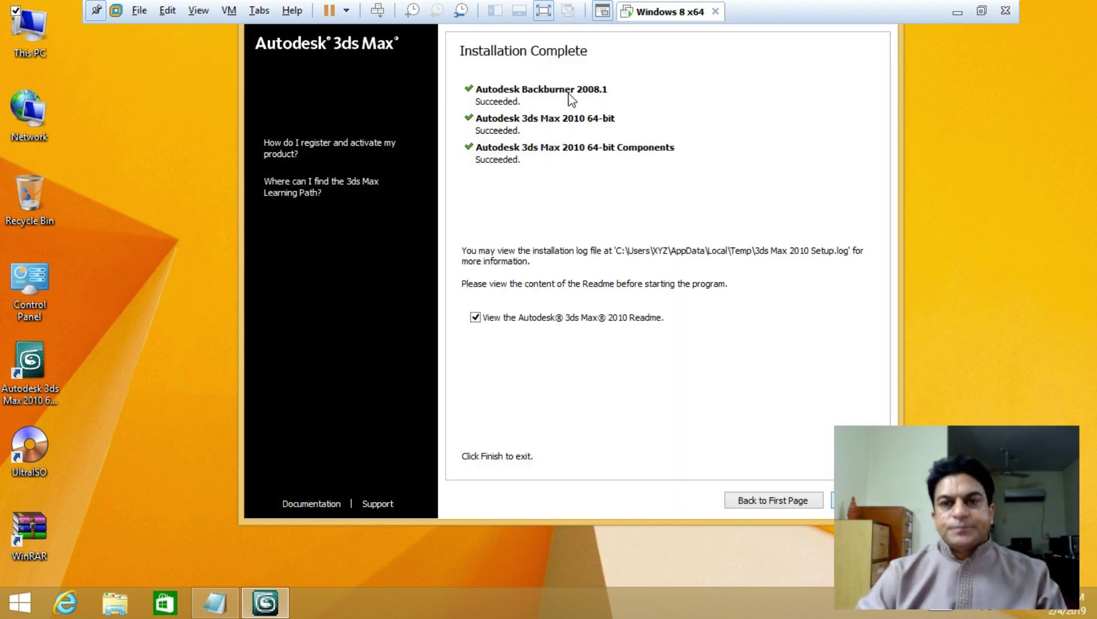
Untick 'View the Autodesk 3ds Max 2010 Readme', finish the installer, and leave VMware full screen
click(543, 10)
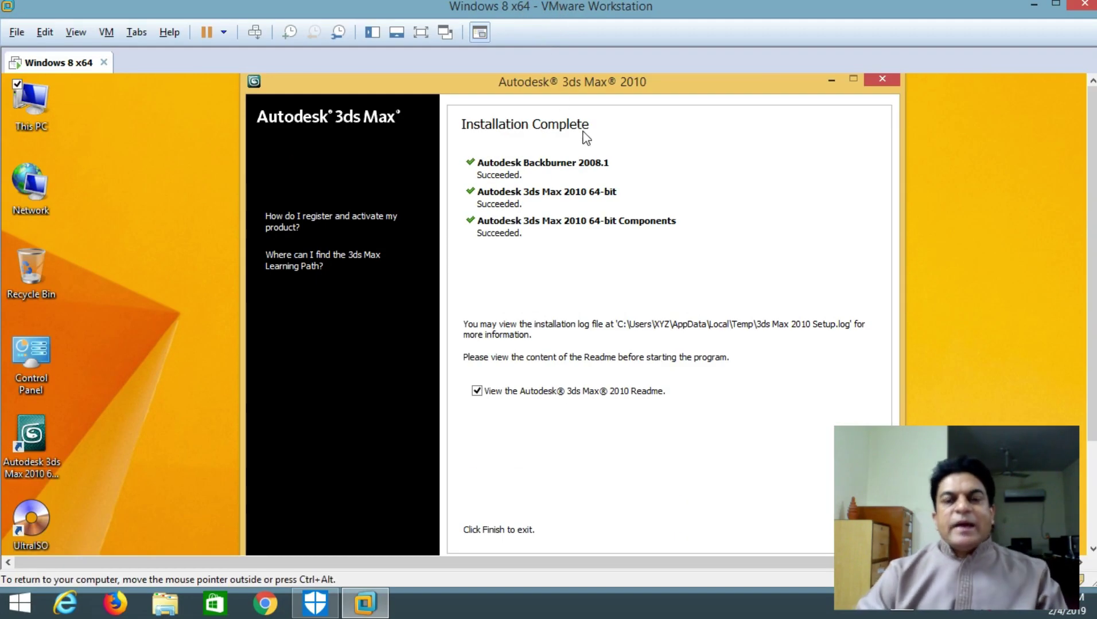
drag(1092, 195, 1092, 297)
click(476, 254)
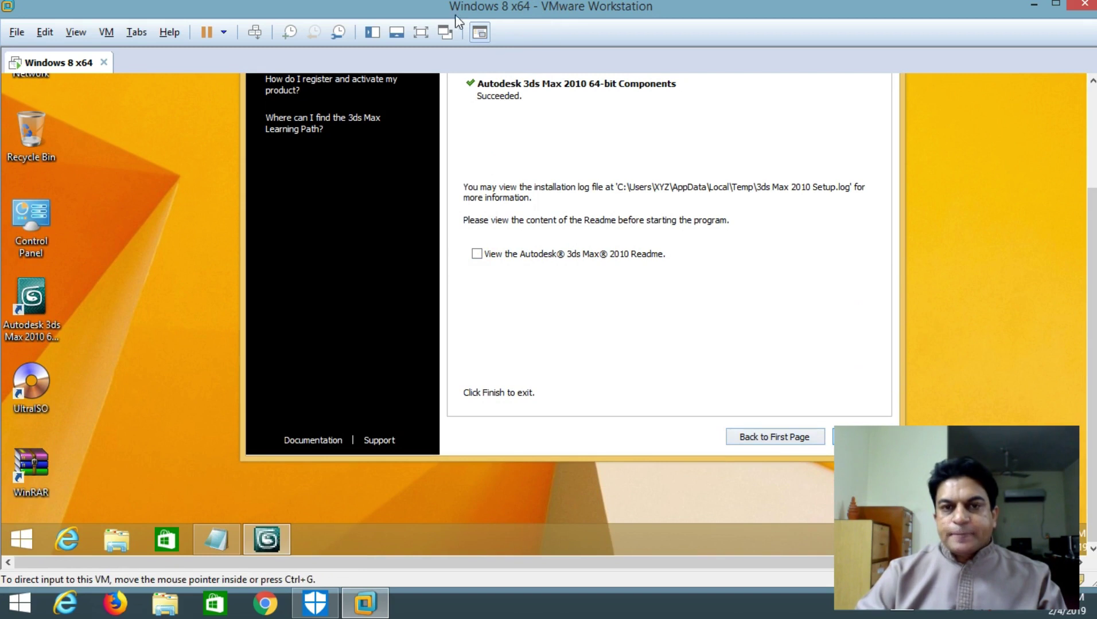
click(427, 35)
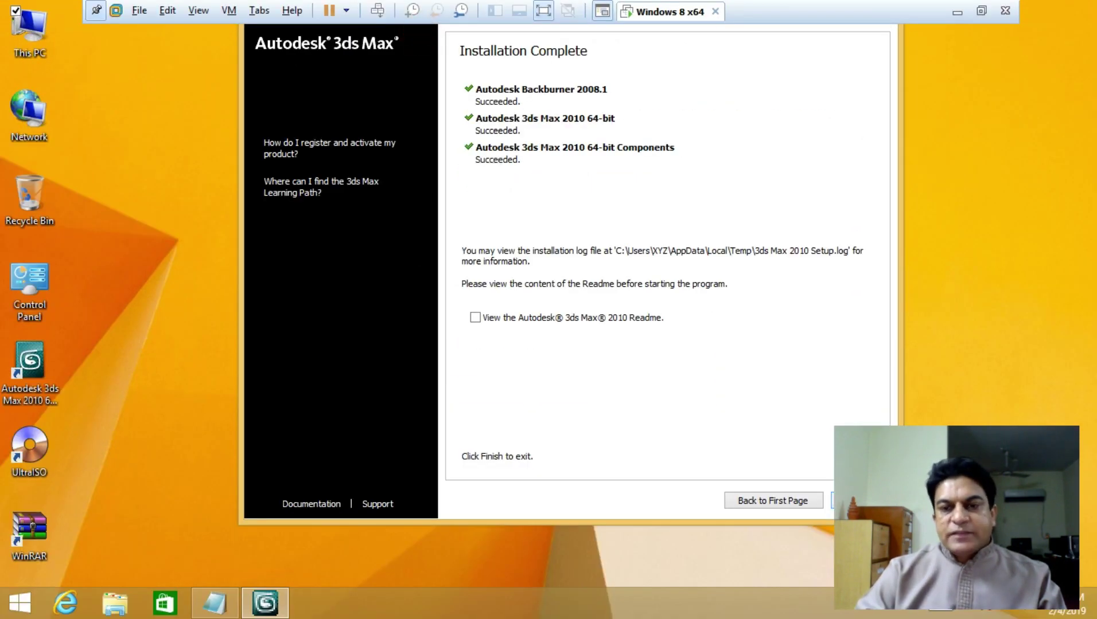
click(858, 501)
click(542, 11)
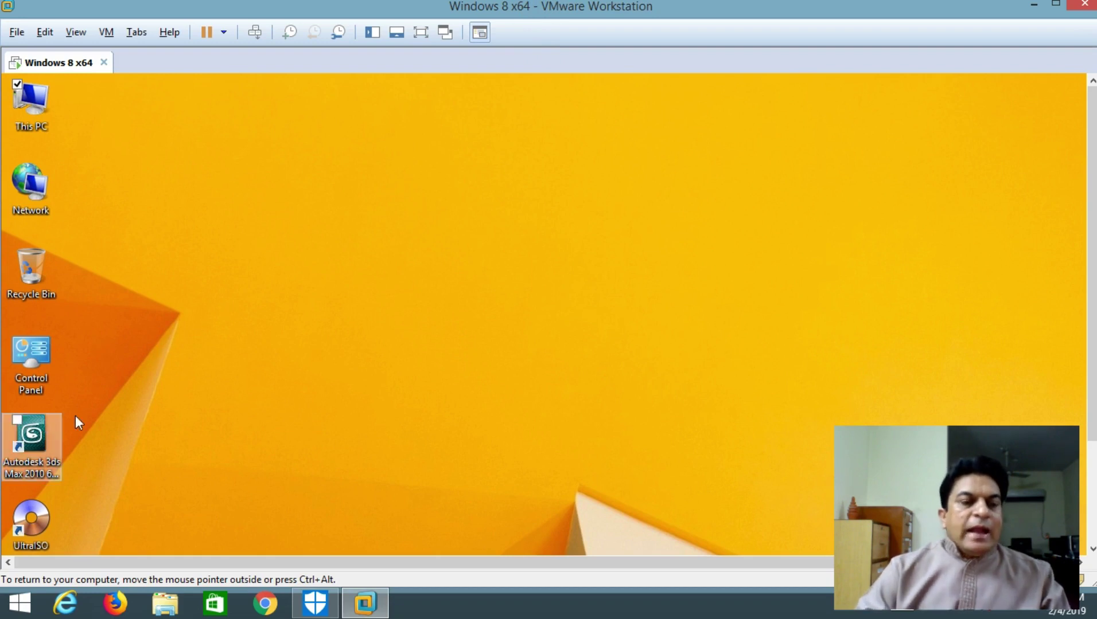
Run the 3ds Max 2010 desktop shortcut as administrator and allow 3dsmax.exe in the UAC prompt
right_click(36, 431)
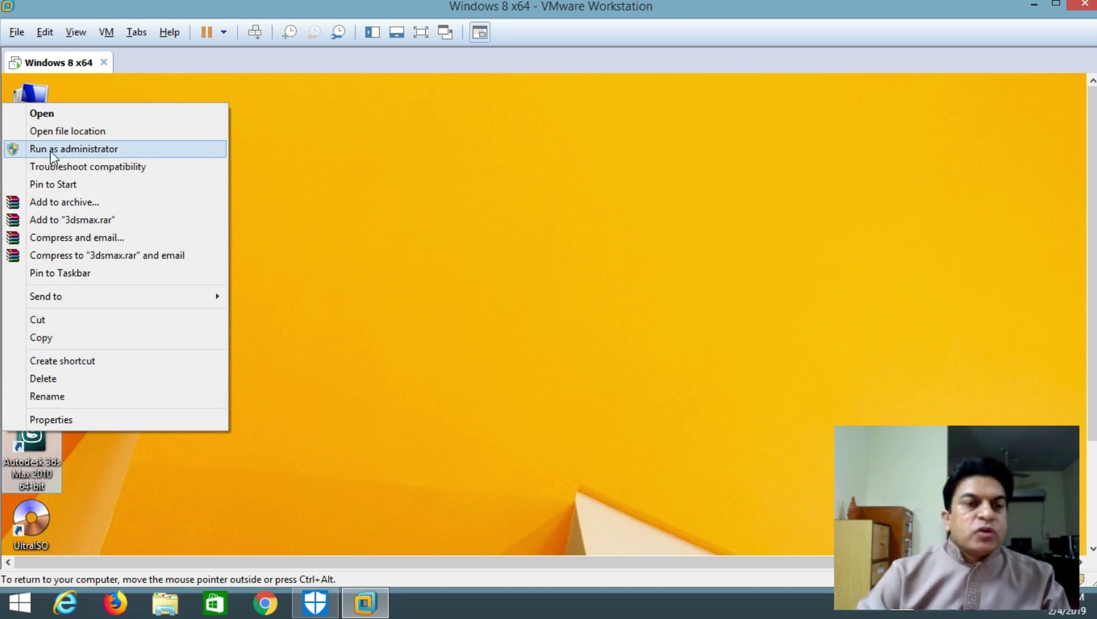
click(75, 151)
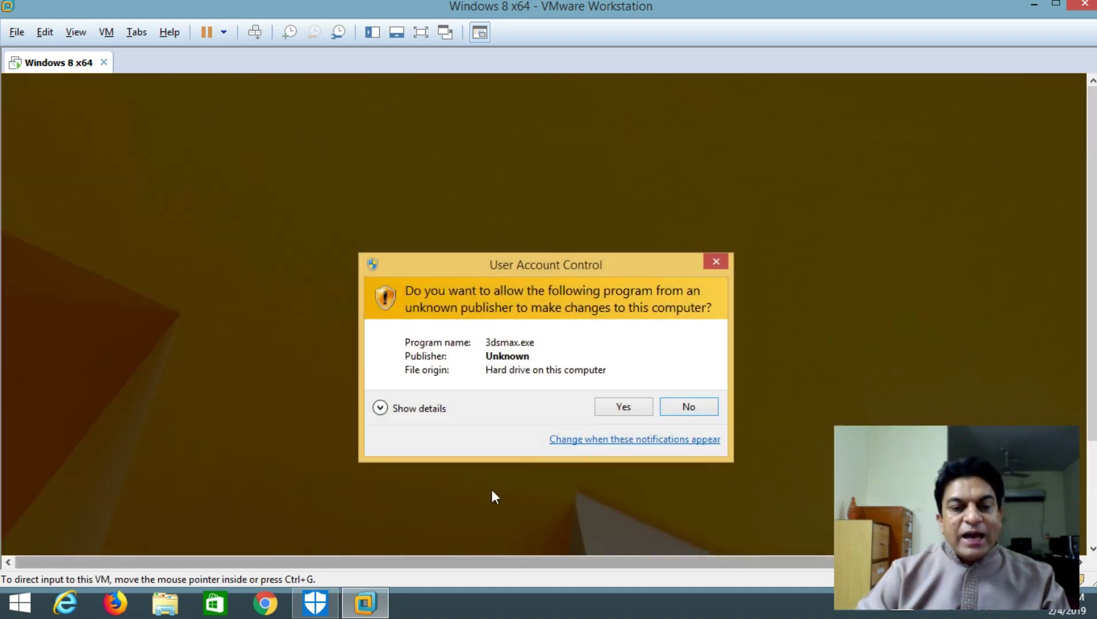
click(639, 407)
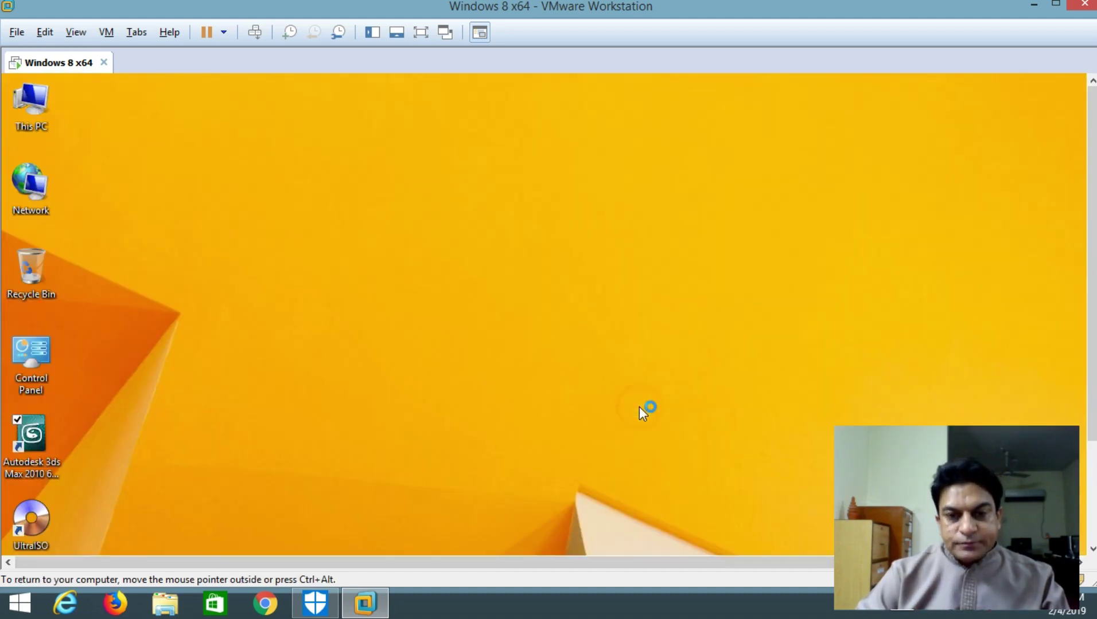
In File Explorer, go through Shared Folders and Image_Software_ISO to the 3dsmax2010.23thStreet folder
click(164, 603)
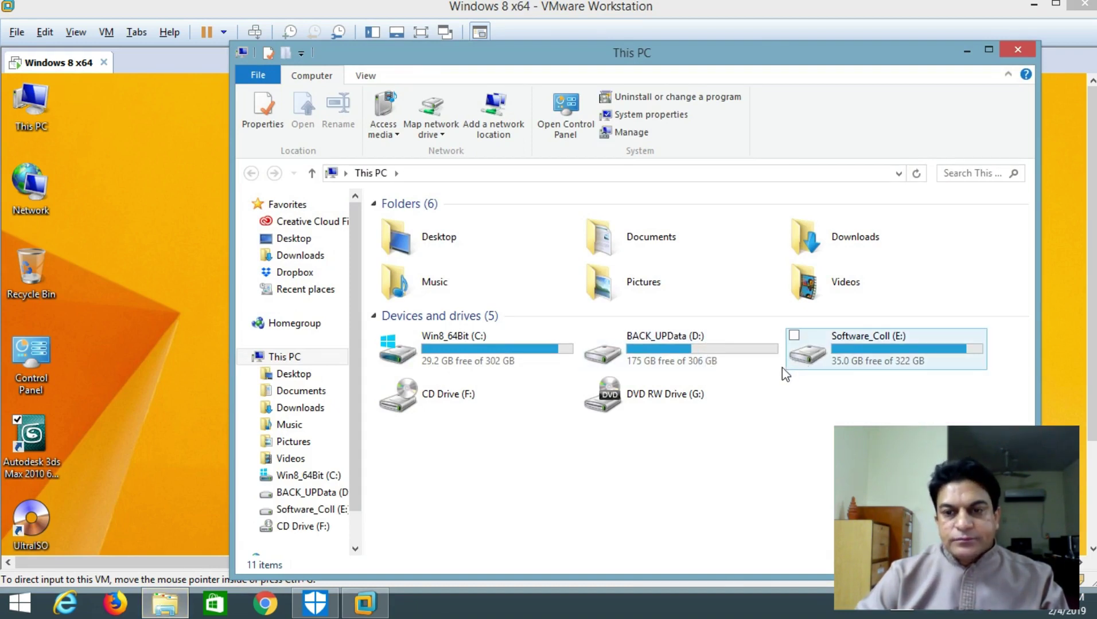
click(967, 50)
double_click(49, 110)
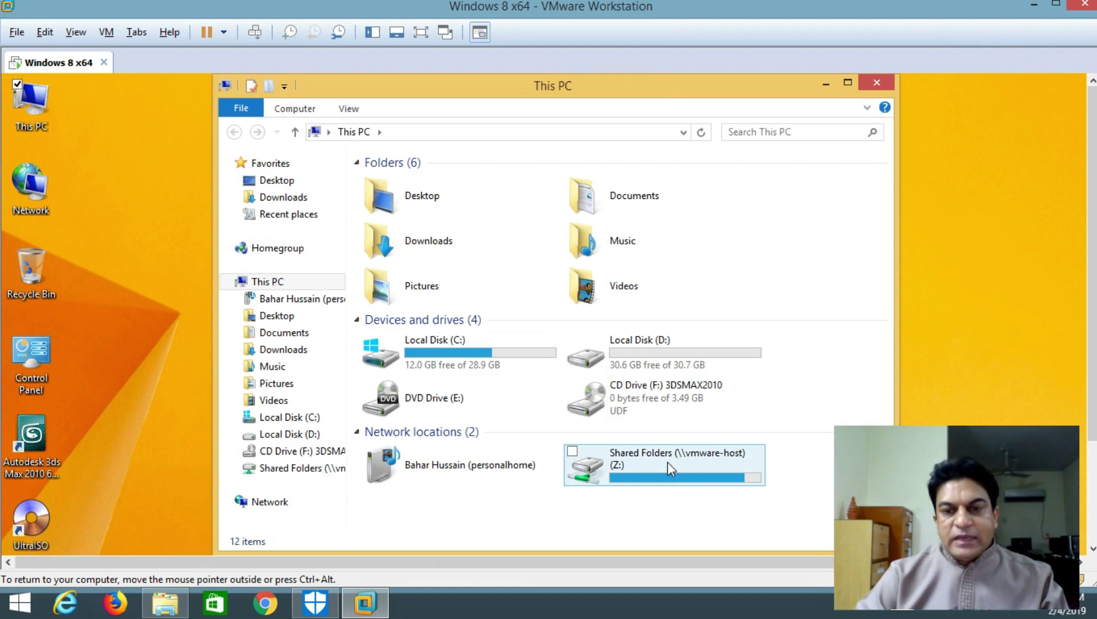
double_click(668, 462)
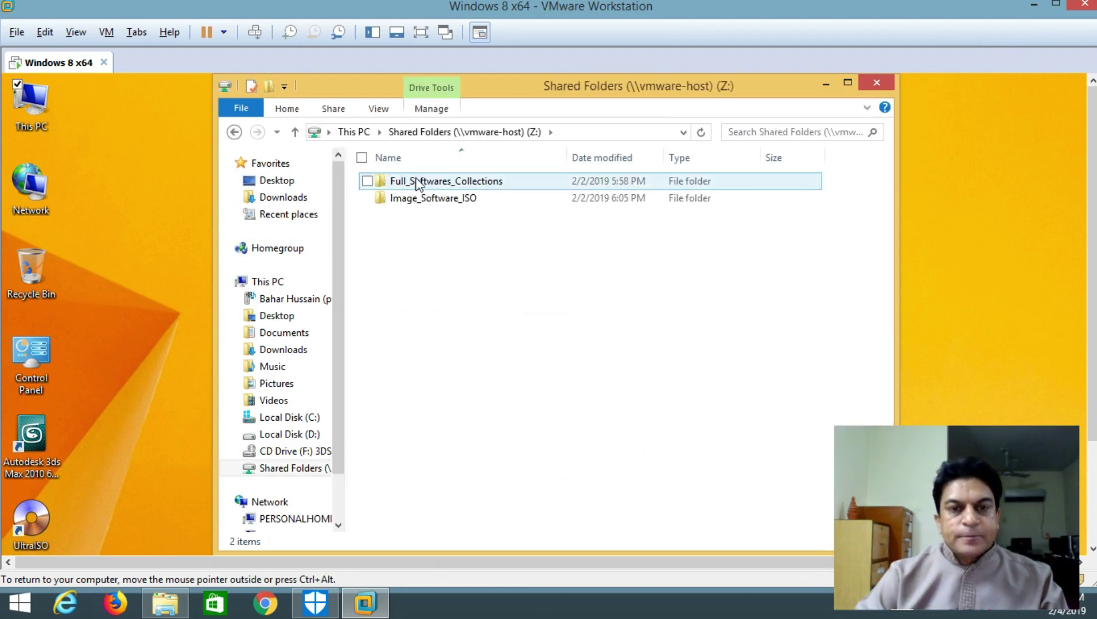
double_click(417, 182)
click(294, 132)
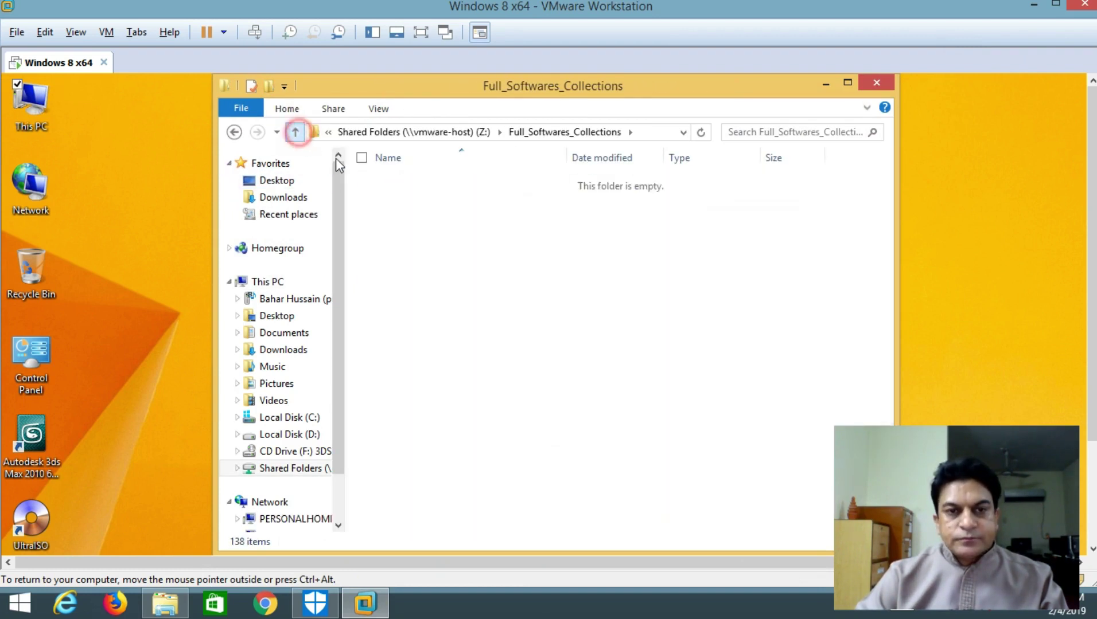
double_click(395, 199)
double_click(410, 181)
Open Crack > xf-a2010-64bits and run the xf-a2010 keygen as administrator
double_click(411, 181)
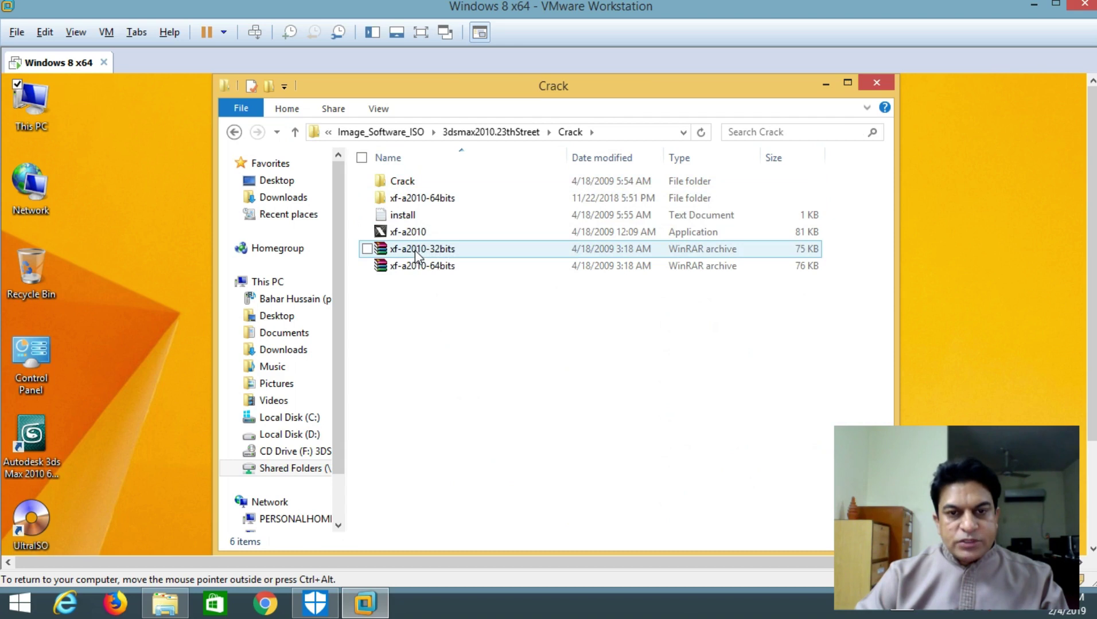
double_click(414, 198)
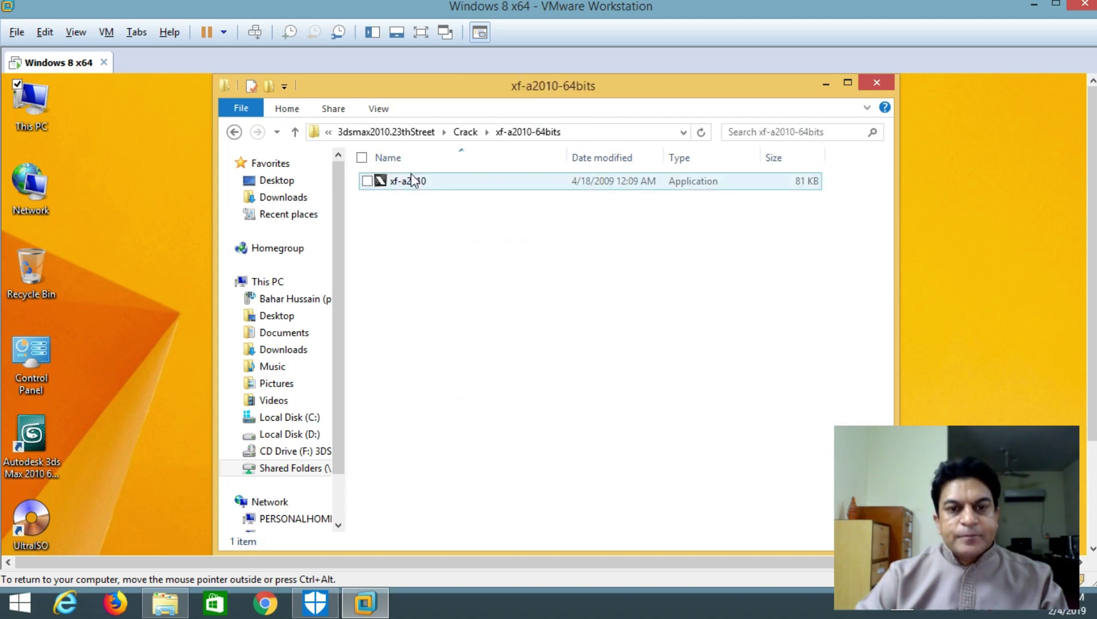
click(408, 181)
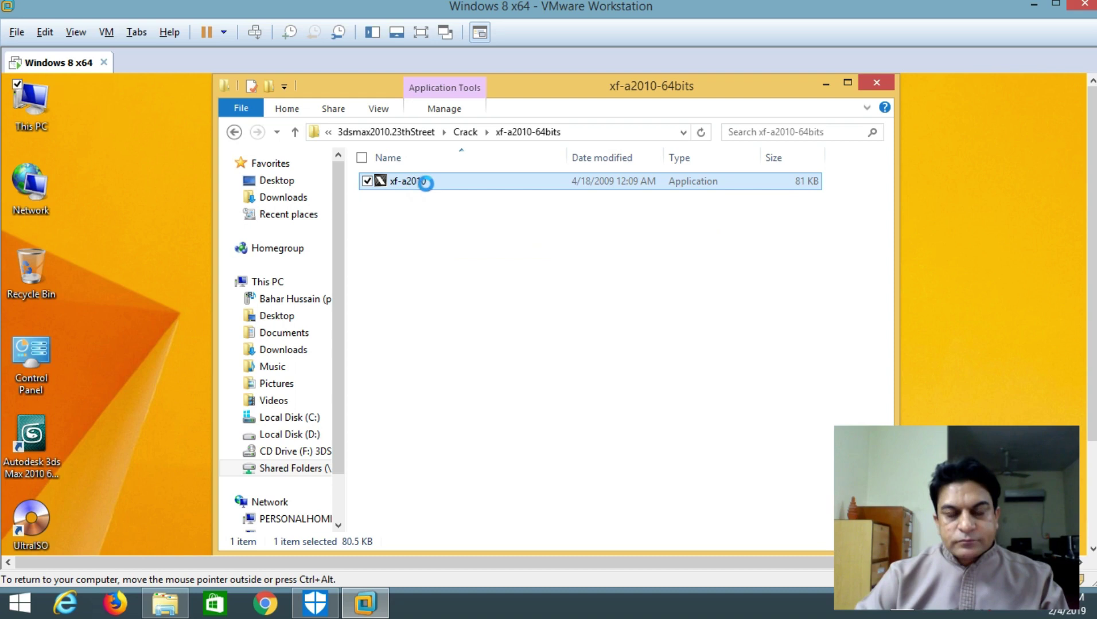
right_click(415, 181)
click(295, 208)
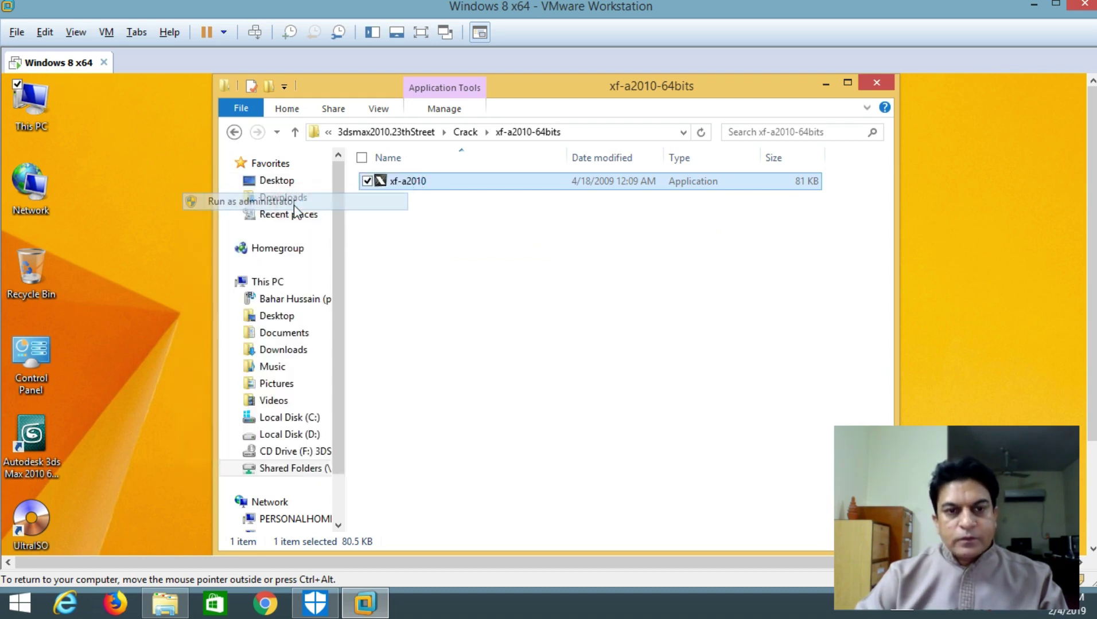
Allow the keygen through UAC, place it on the left, and pick the activate option in 3ds Max's dialog
click(628, 408)
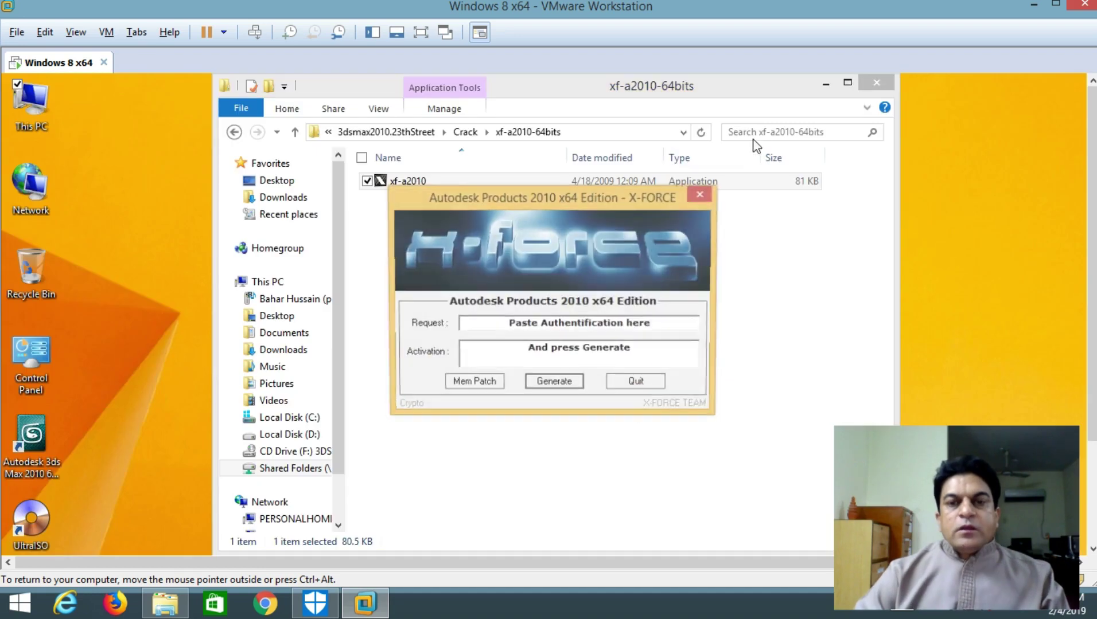
click(825, 83)
drag(541, 194, 255, 162)
click(596, 247)
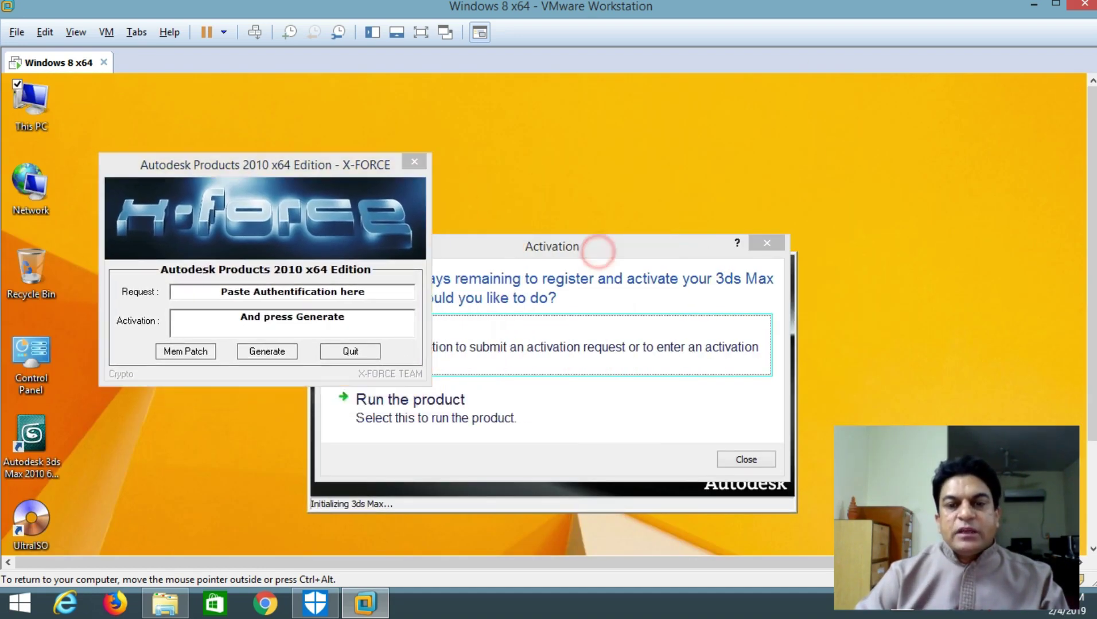
click(553, 299)
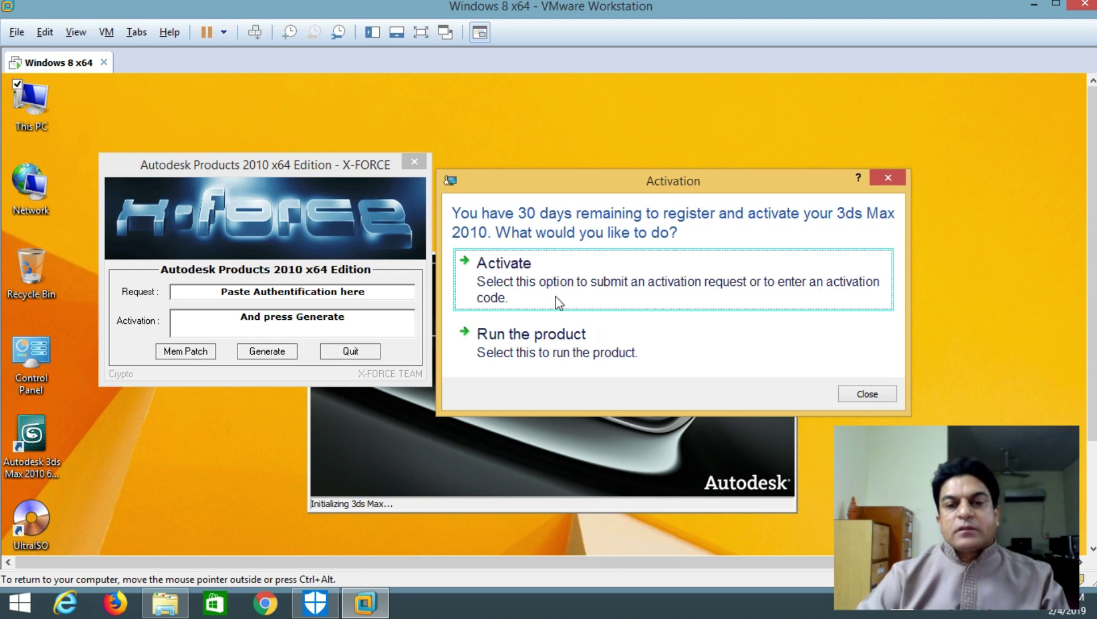
Apply the keygen's Mem Patch, dismiss 'Successfully patched', and choose to activate 3ds Max now
click(190, 355)
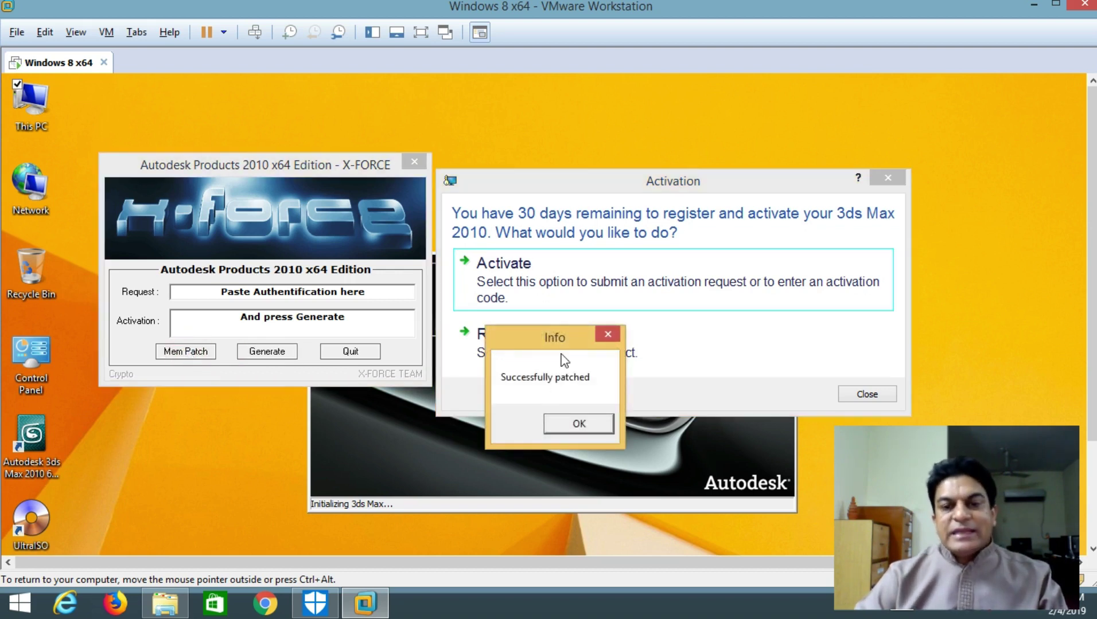
drag(558, 340, 555, 206)
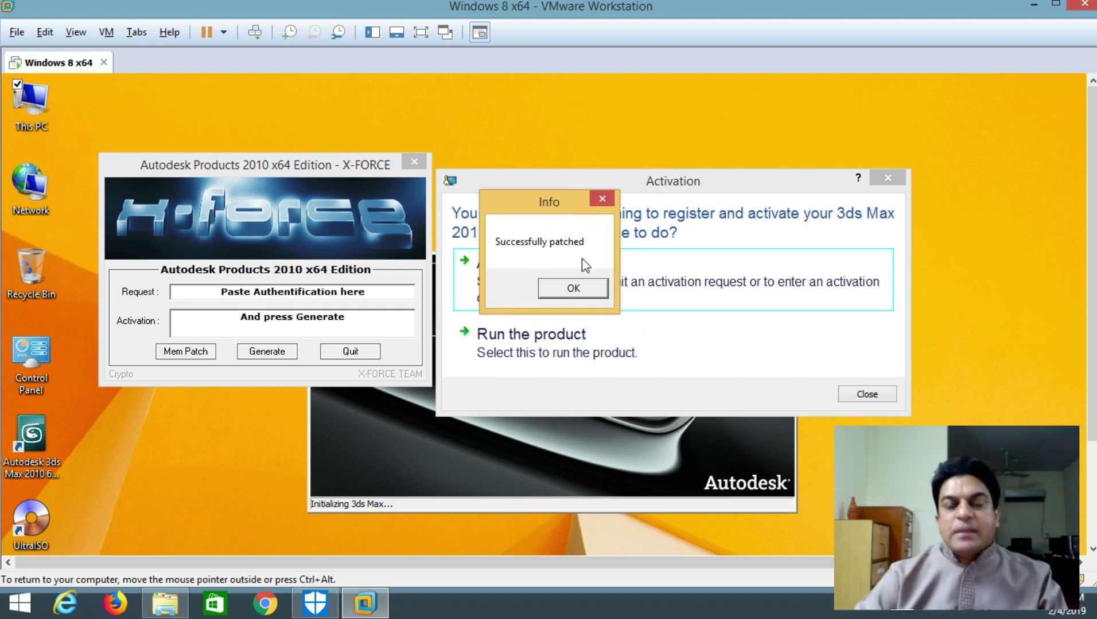
click(585, 286)
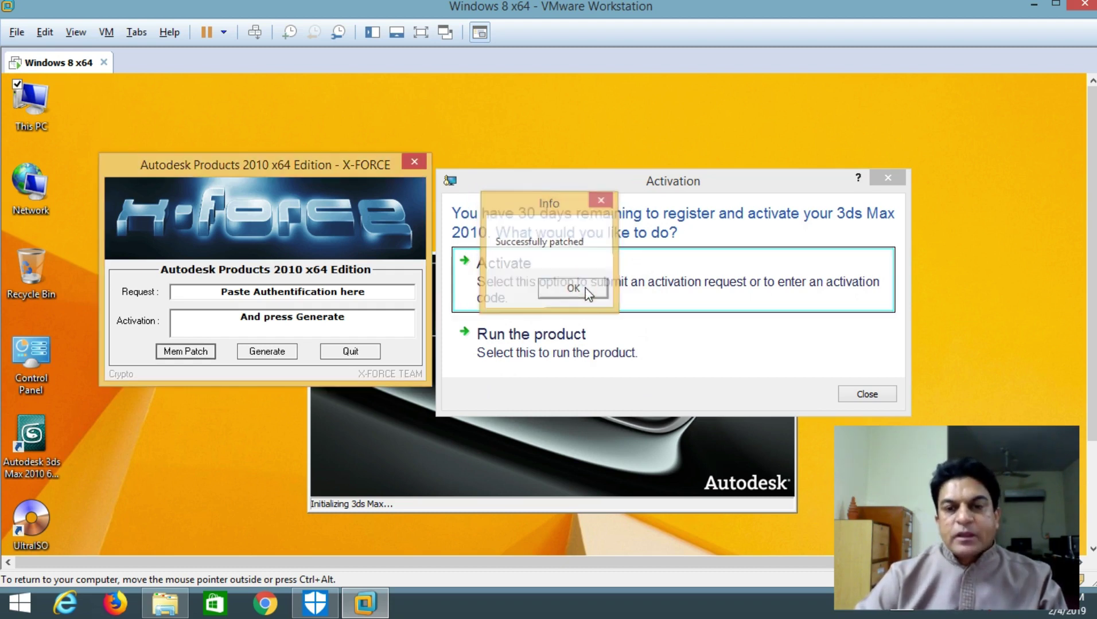
click(571, 275)
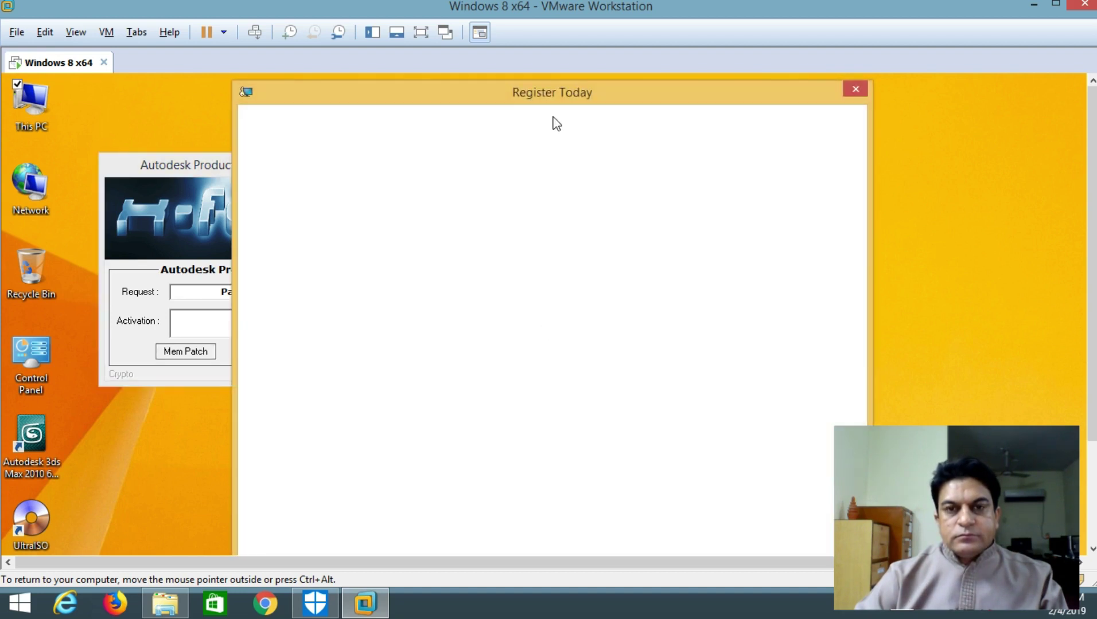
Select and copy the Request code from the 3ds Max Activation page
drag(620, 89, 833, 84)
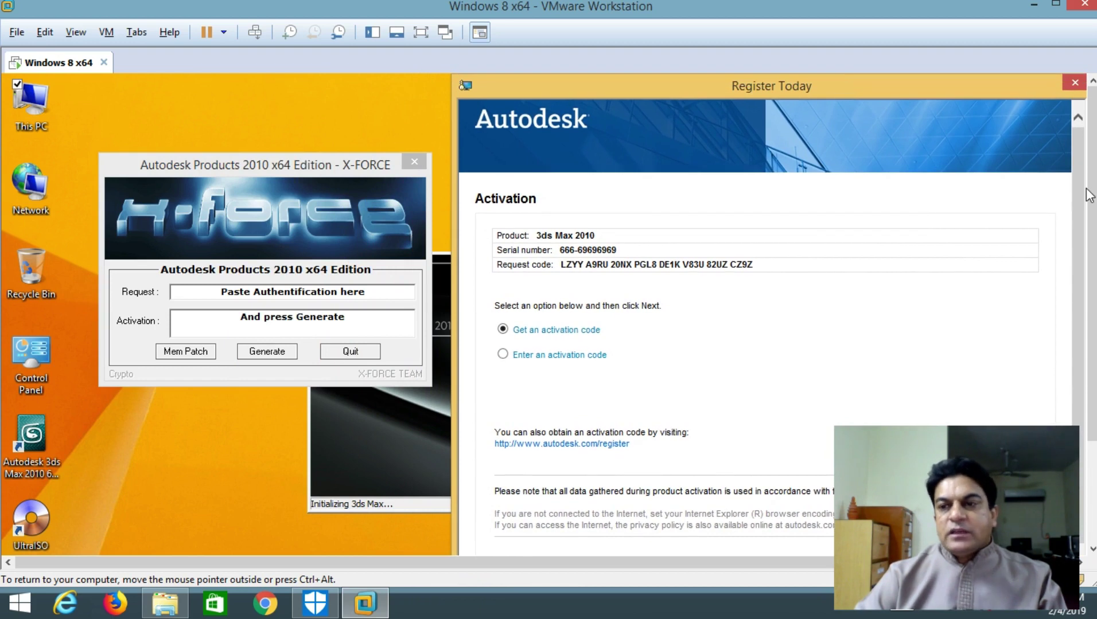
scroll(1092, 198, down, 2)
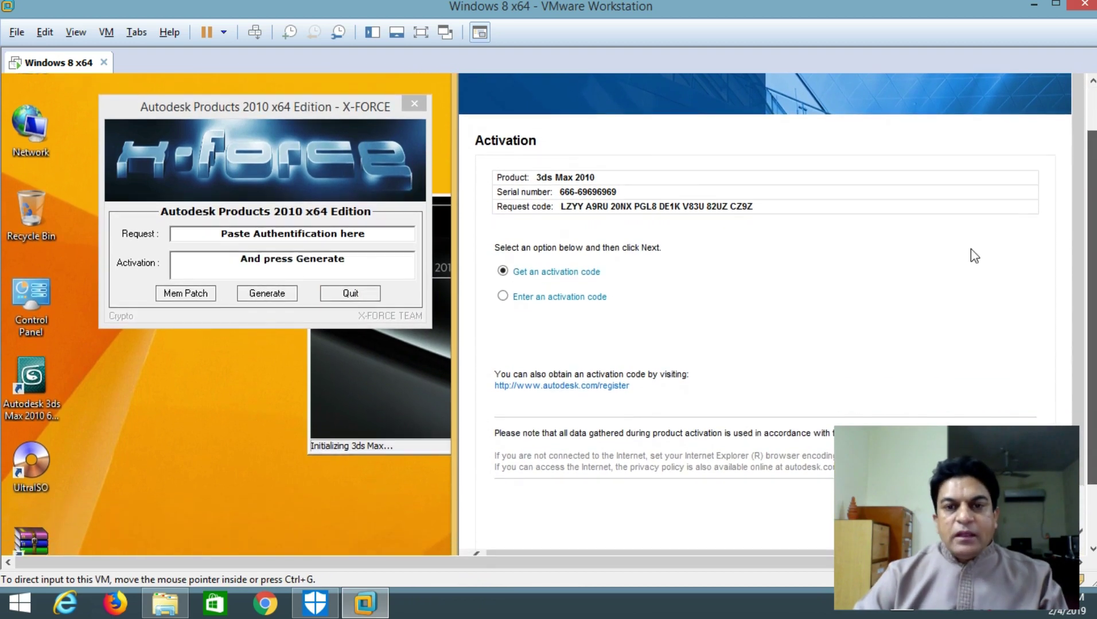
drag(559, 201, 743, 205)
key(ctrl+c)
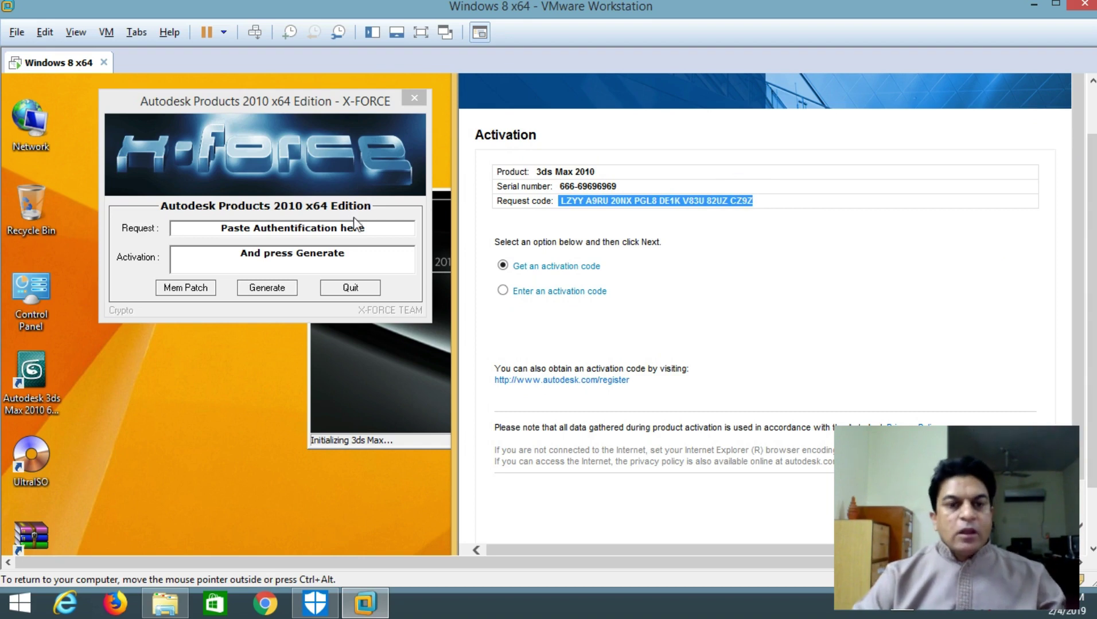
Paste the request code into the keygen's Request field, generate, and copy the Activation code
double_click(374, 229)
drag(279, 225, 221, 224)
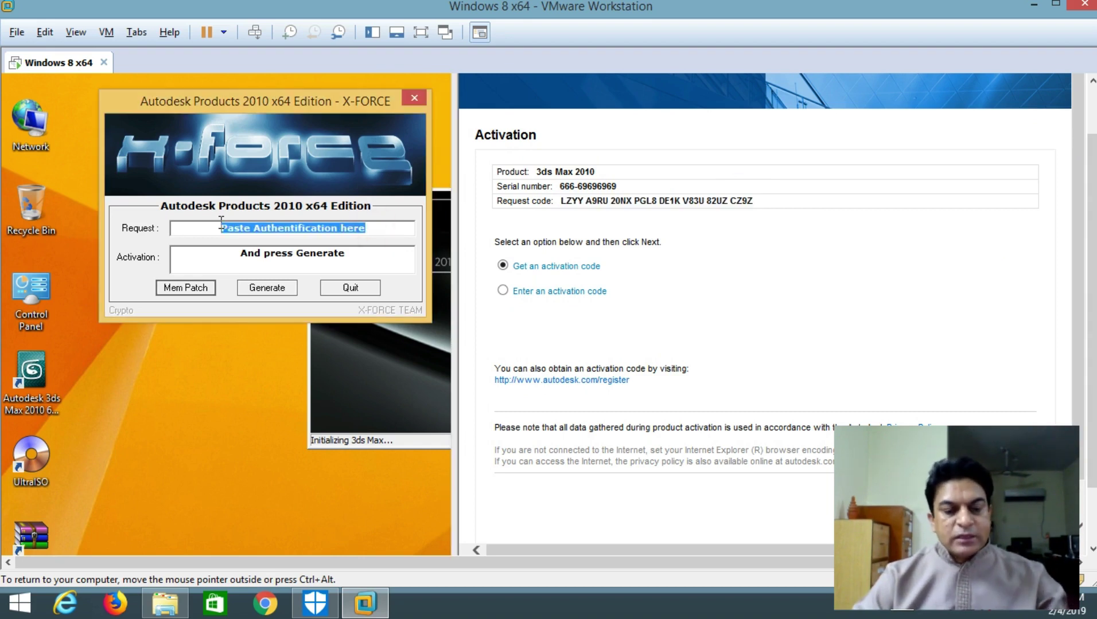
key(ctrl+v)
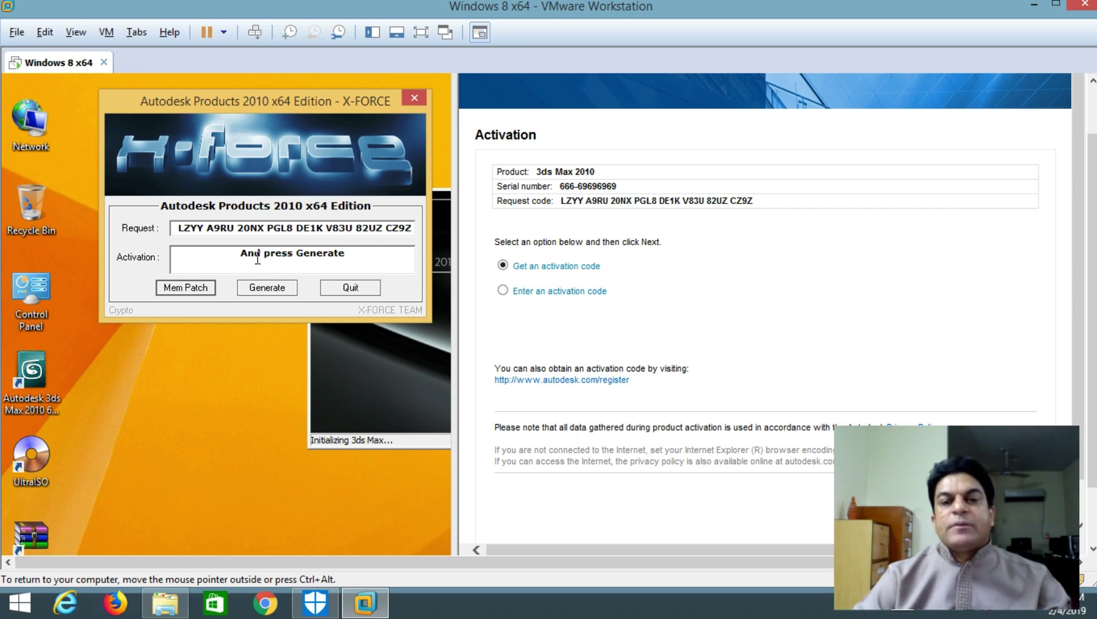
click(262, 289)
drag(174, 253, 418, 268)
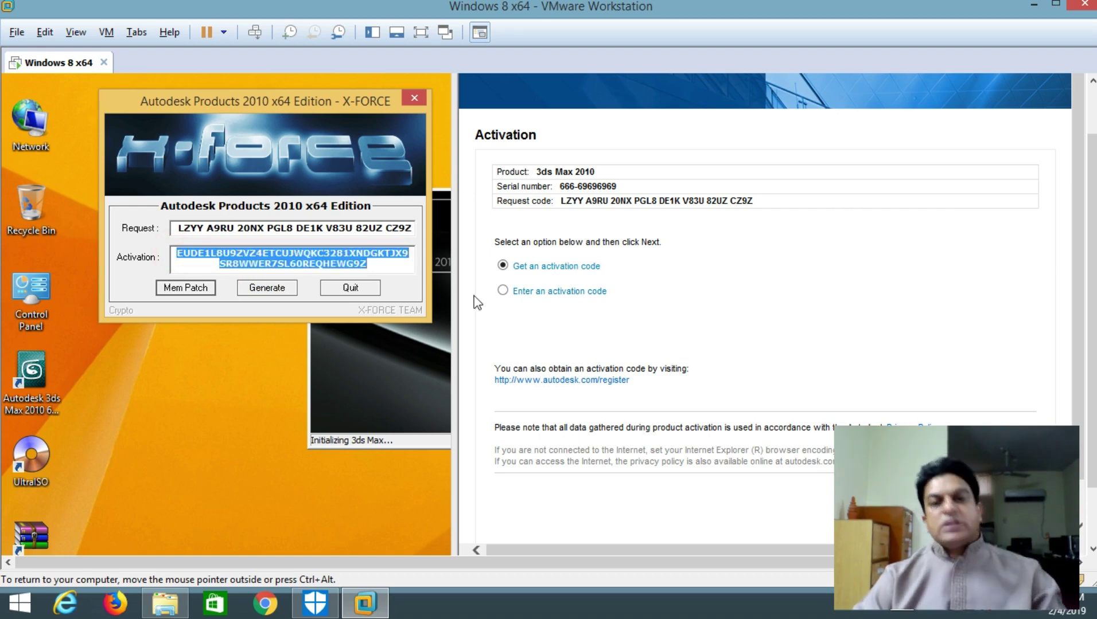
Paste the generated code under 'Enter an activation code' and finish the Activation Confirmation page
click(504, 291)
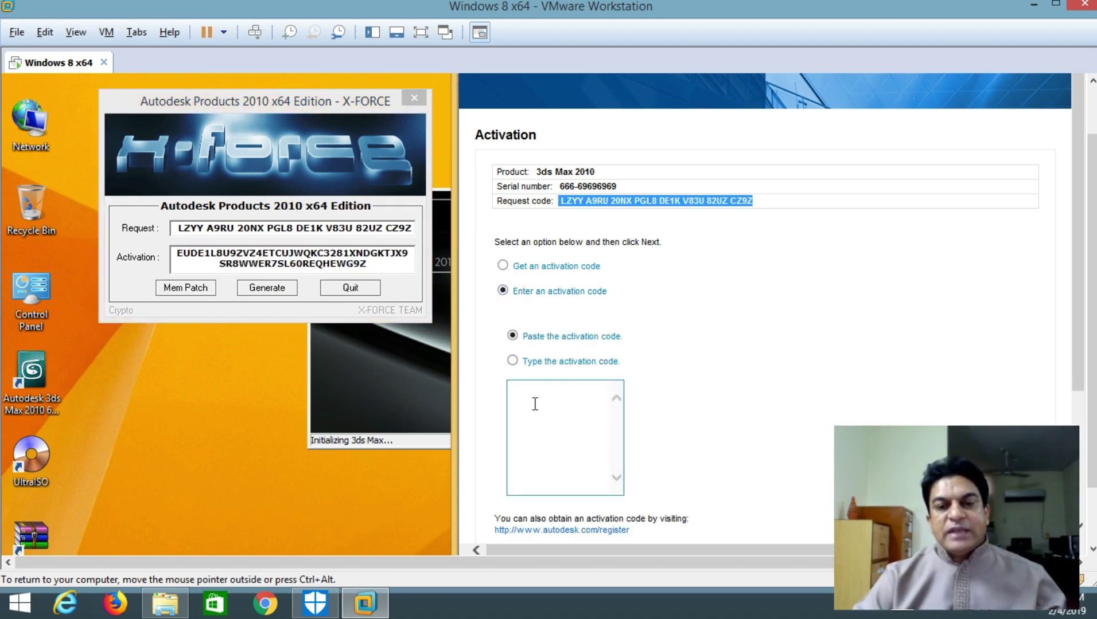
click(534, 404)
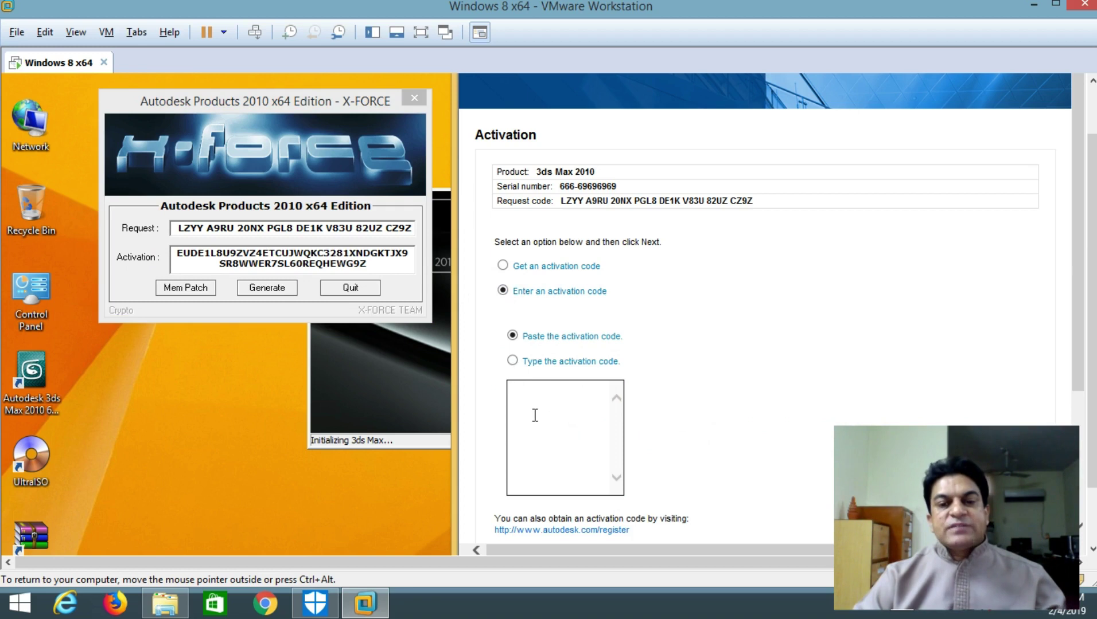
key(ctrl+v)
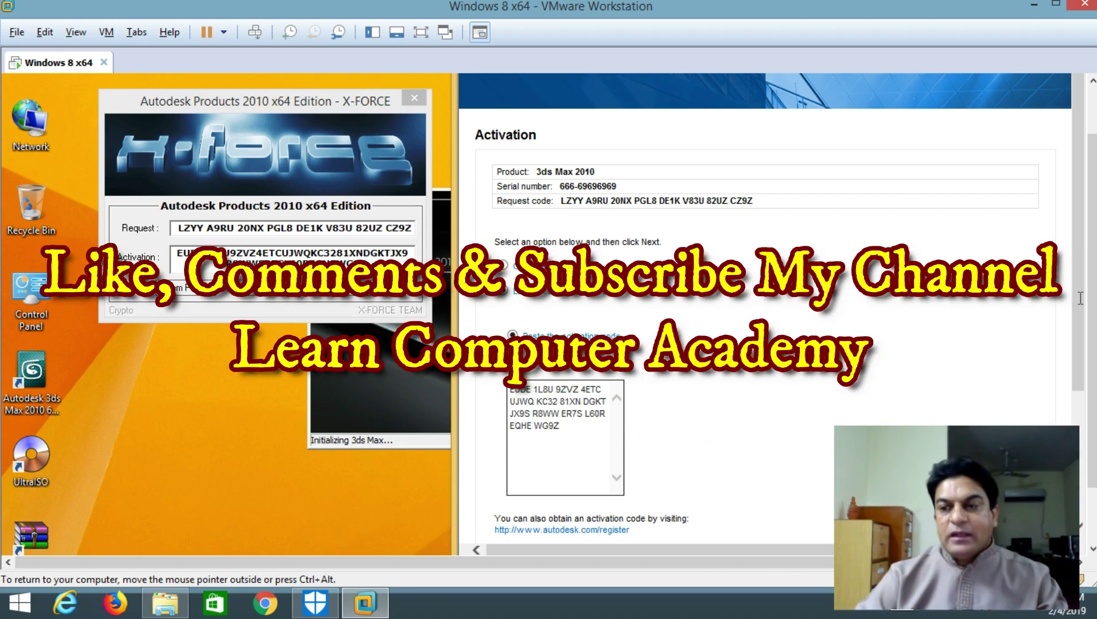
scroll(1078, 297, down, 3)
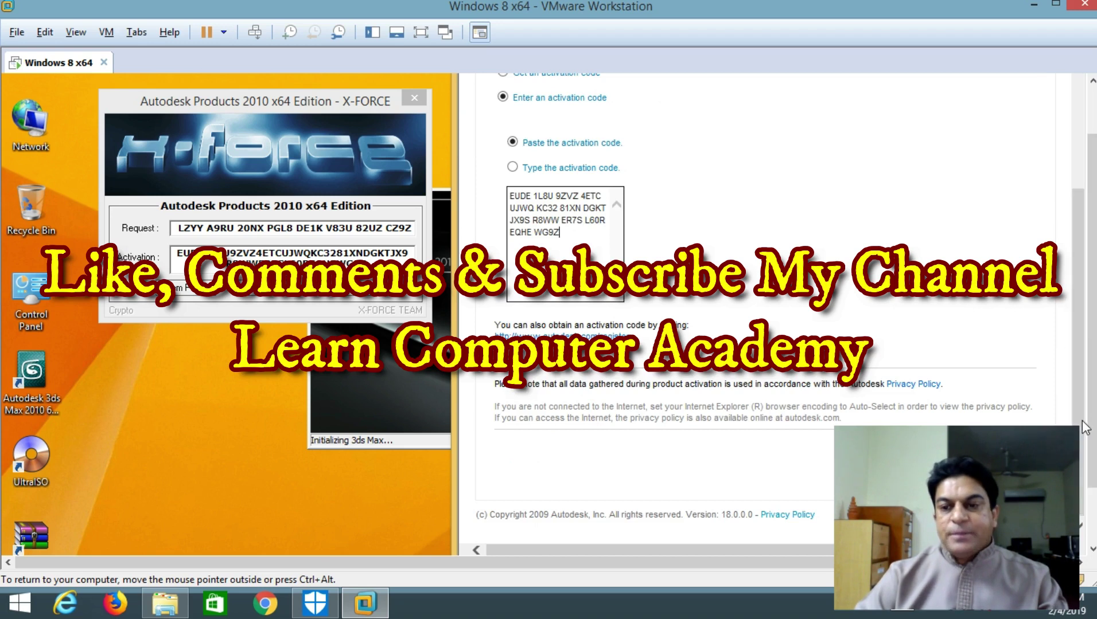
click(421, 32)
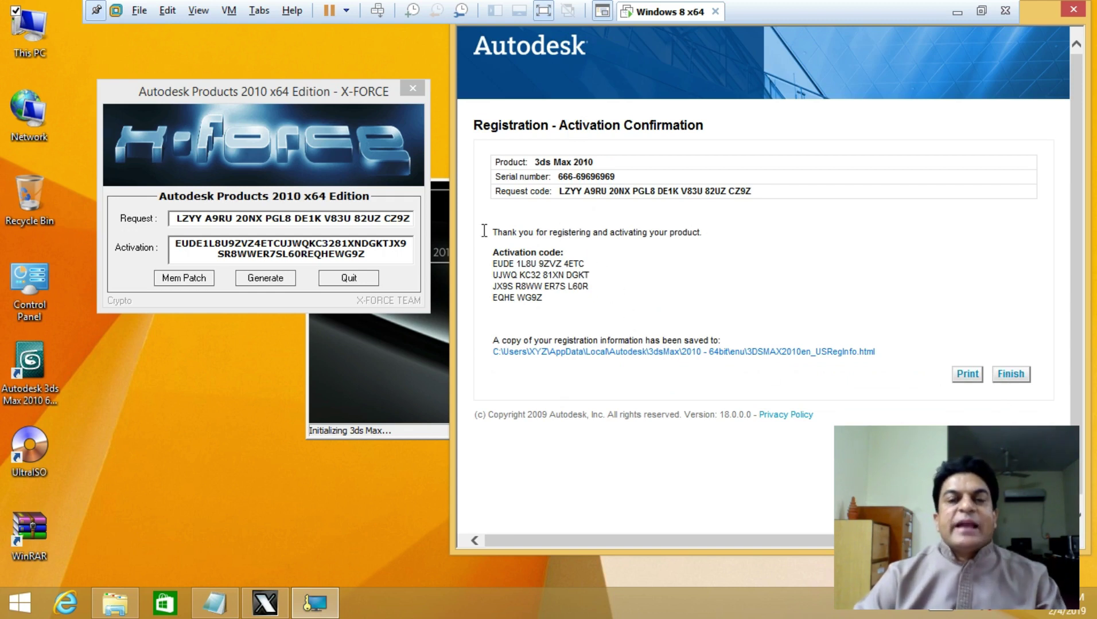
click(1012, 376)
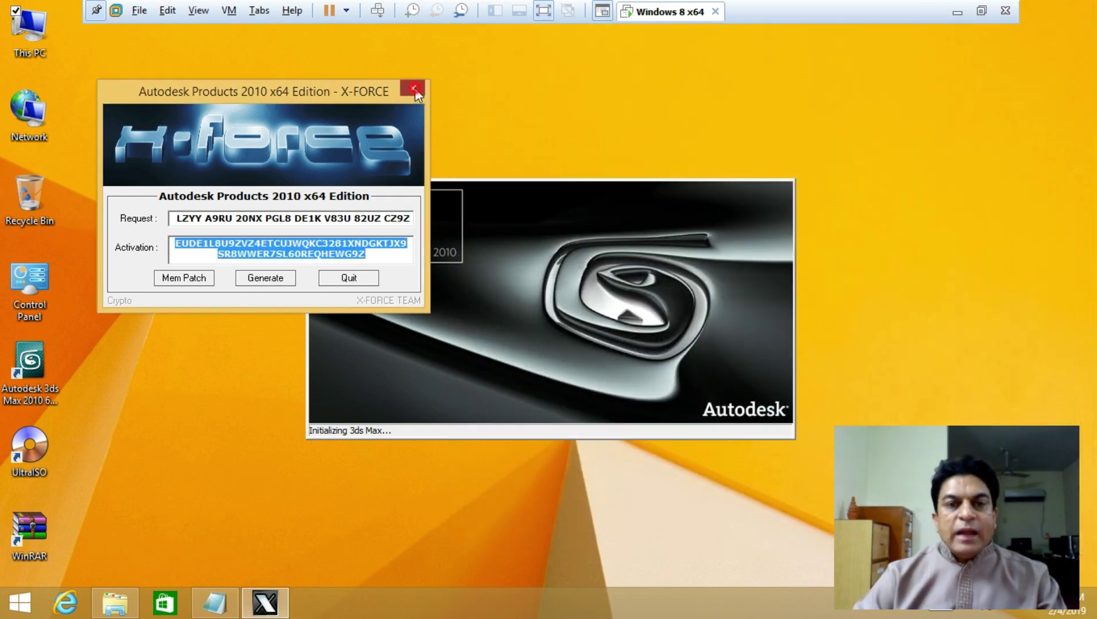
Close the X-FORCE keygen and the Notepad install notes while 3ds Max finishes loading
click(413, 89)
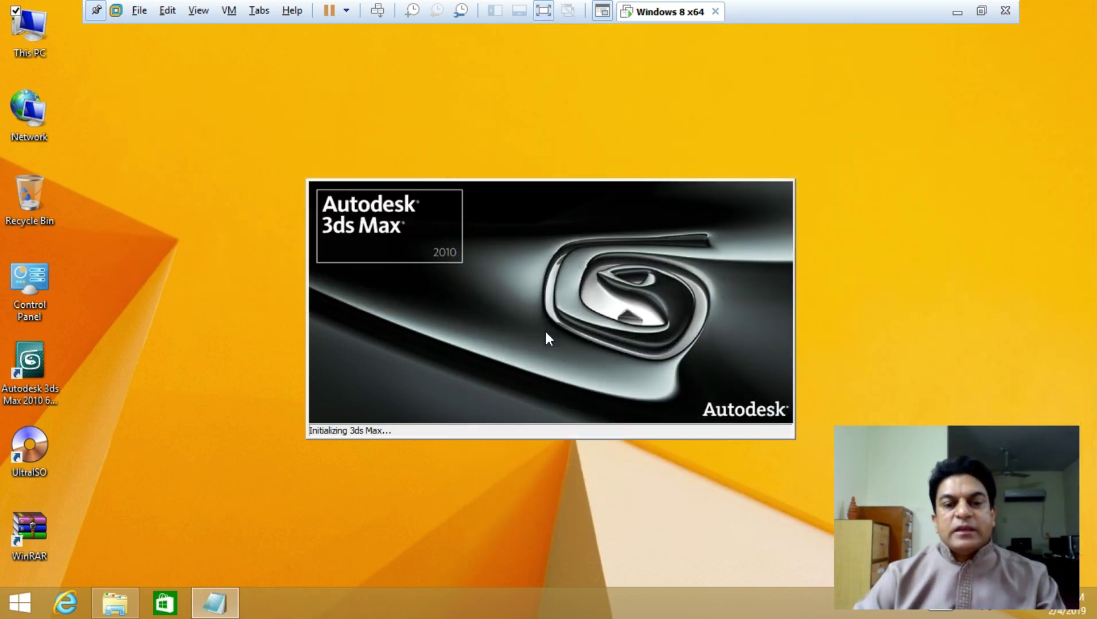
click(229, 594)
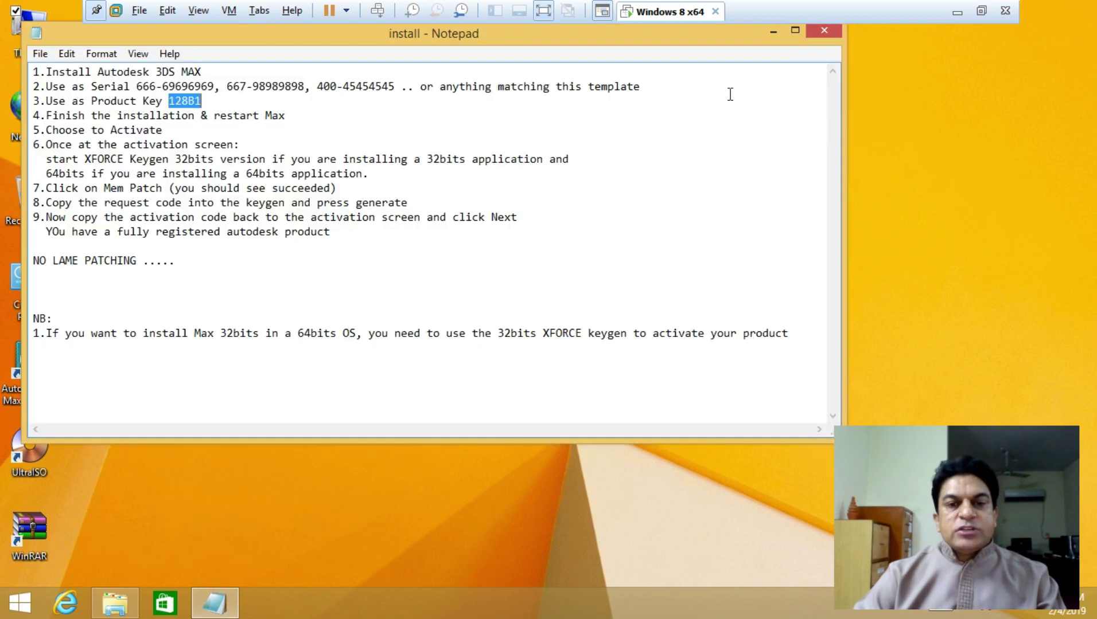
click(824, 31)
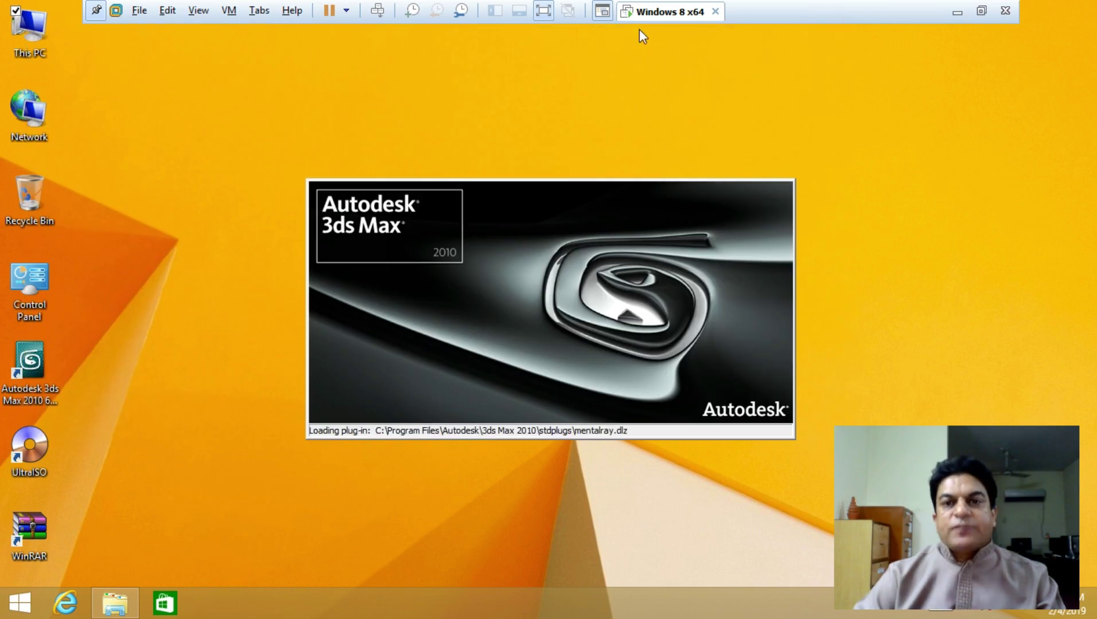
click(544, 13)
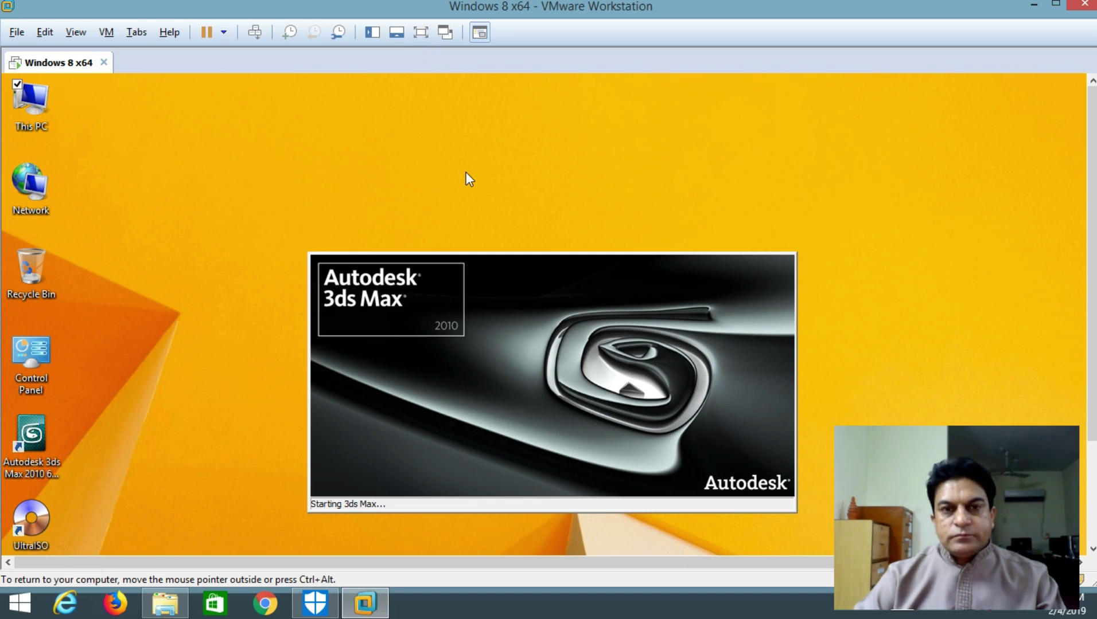
click(421, 32)
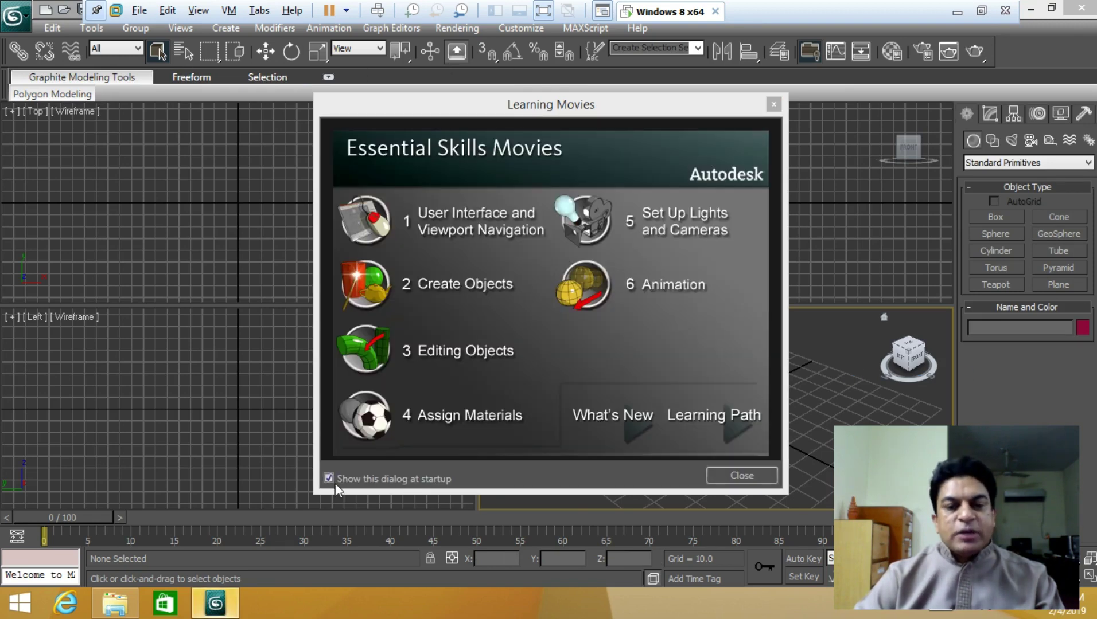
Turn off 'Show this dialog at startup', close Learning Movies, and exit VMware full screen
click(327, 481)
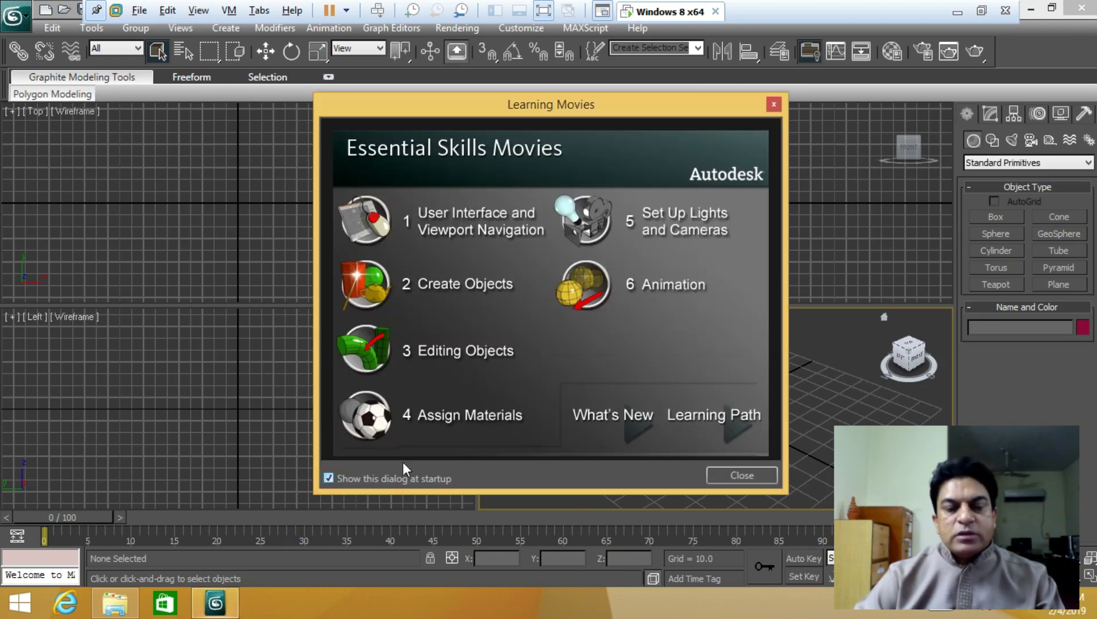
click(354, 476)
click(714, 477)
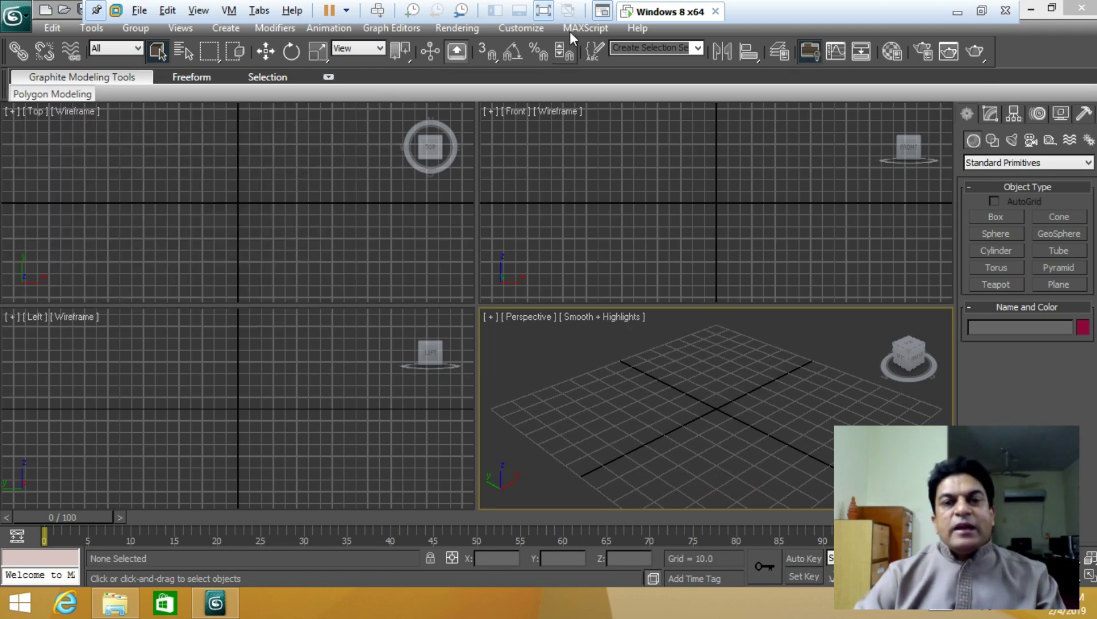
click(544, 10)
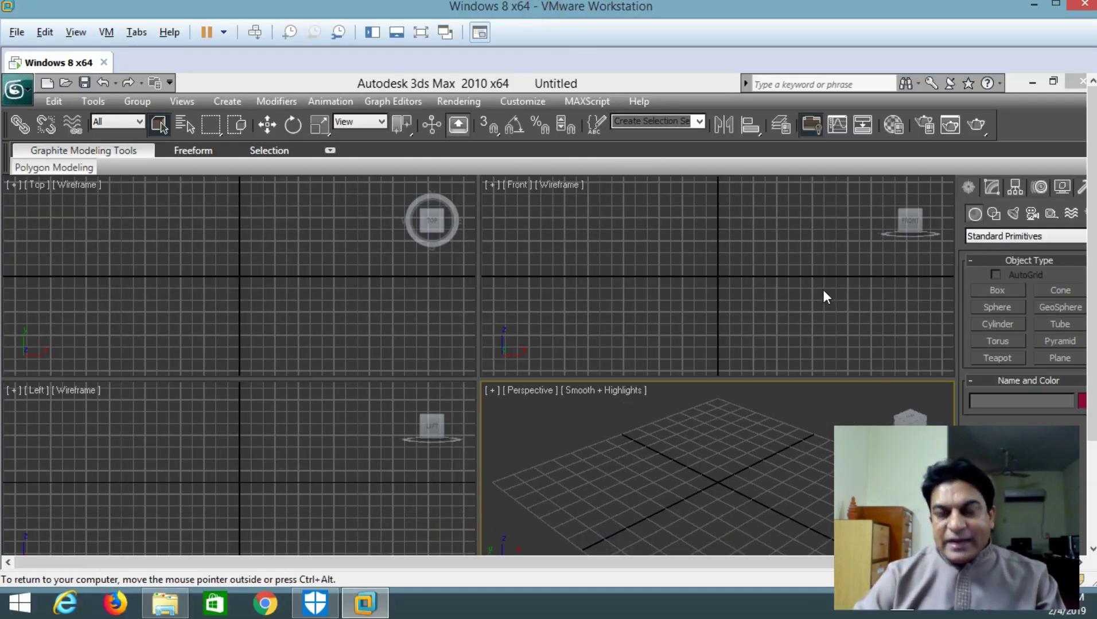